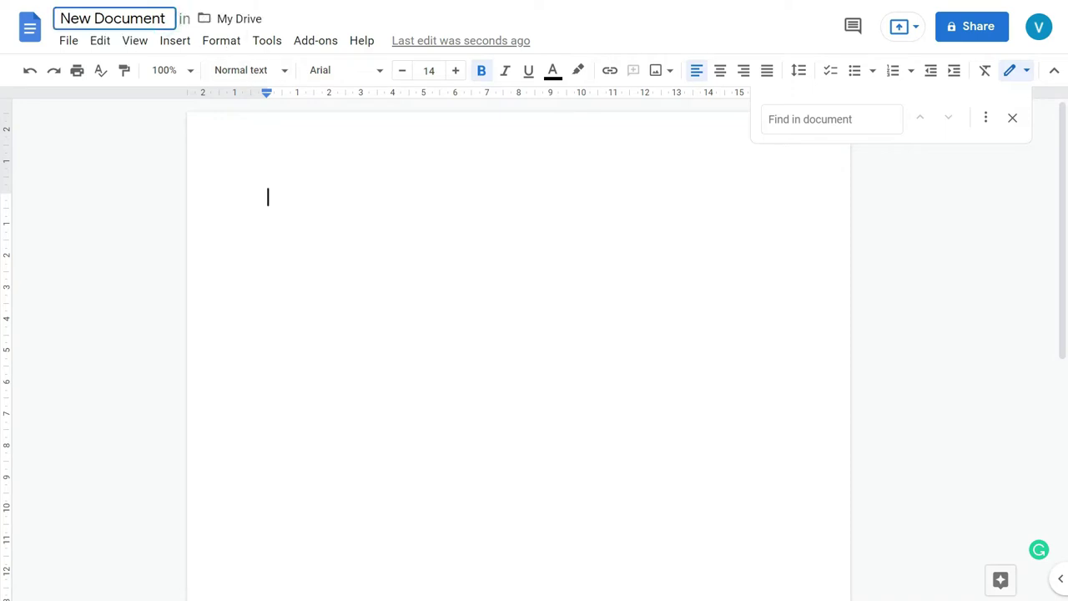
Rename the document as Daily Planner-1.
{"action": "left_click", "coordinate": [167, 18]}
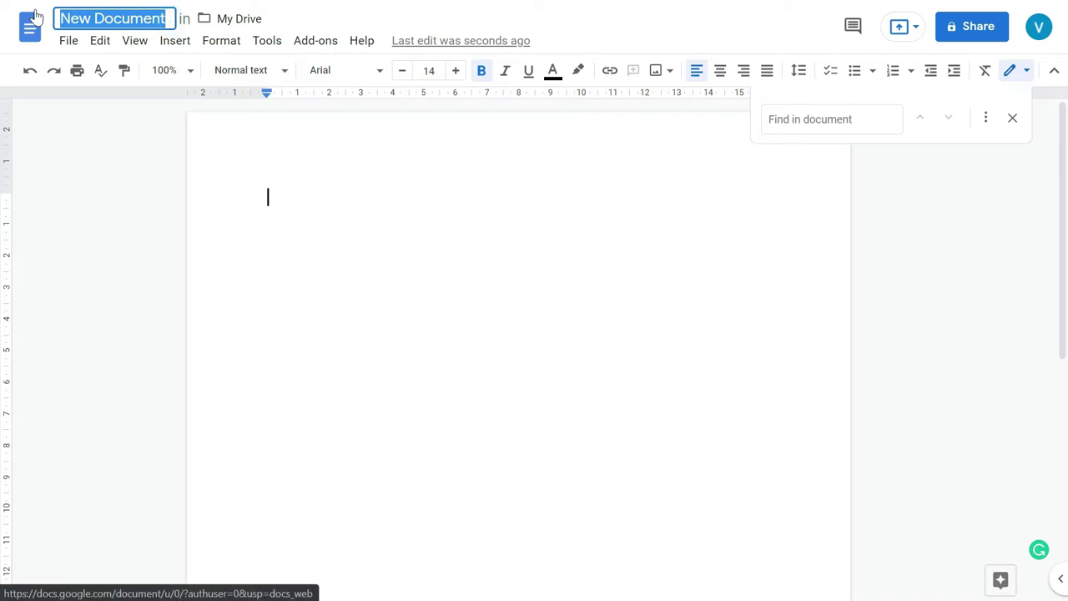
{"action": "type", "text": "Da"}
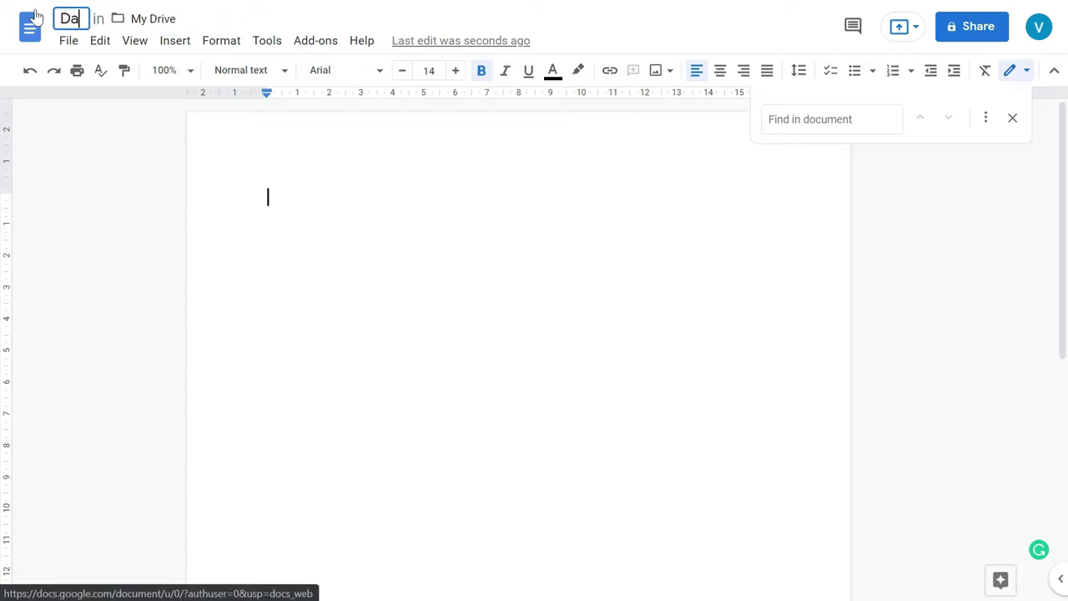
{"action": "type", "text": "ily Planner"}
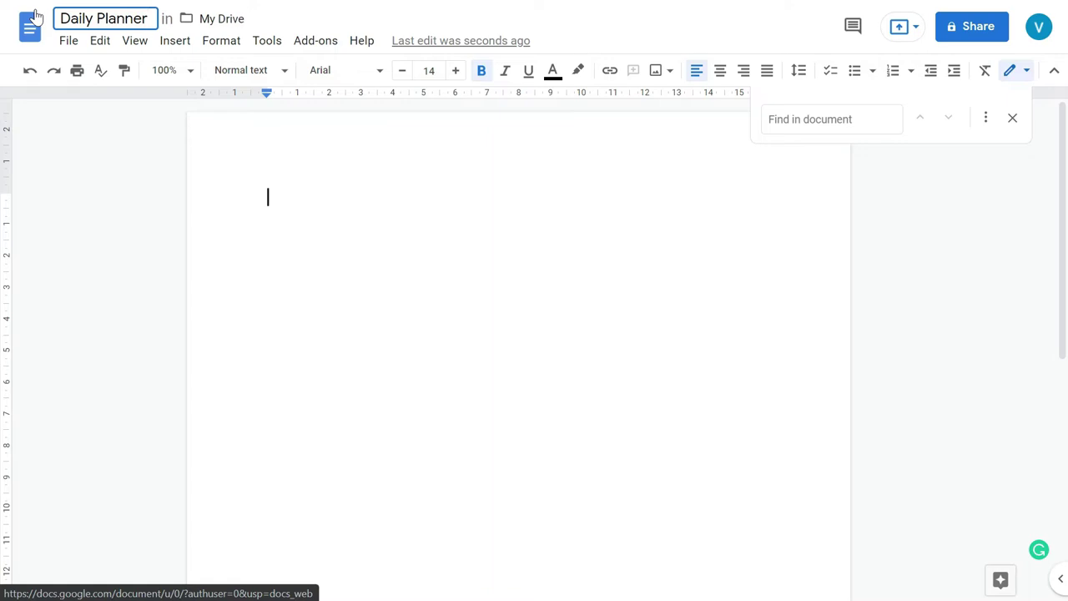
{"action": "type", "text": "-1"}
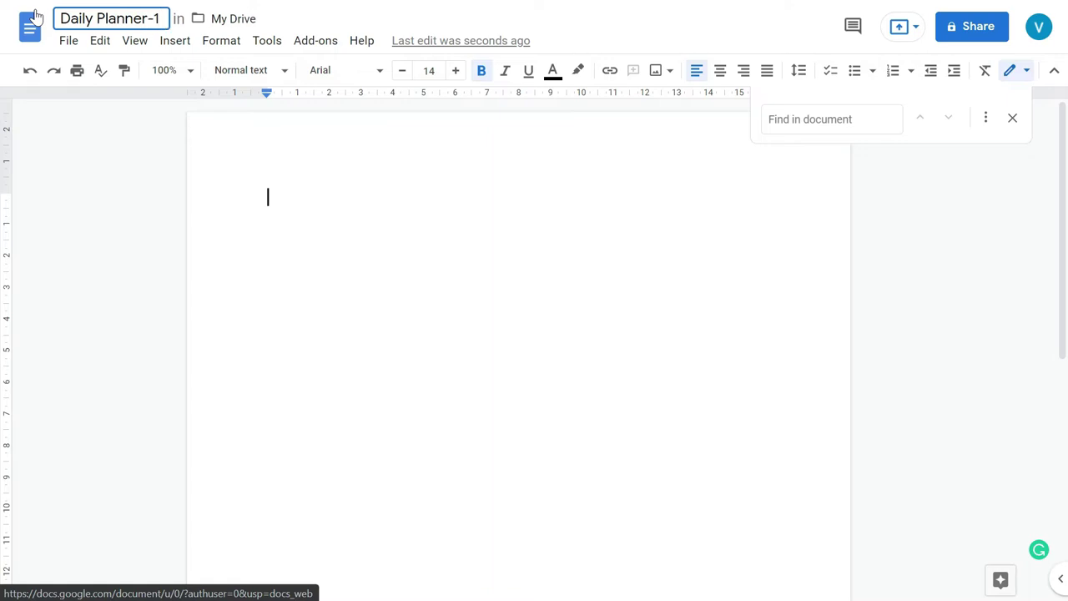
{"action": "key", "text": "Return"}
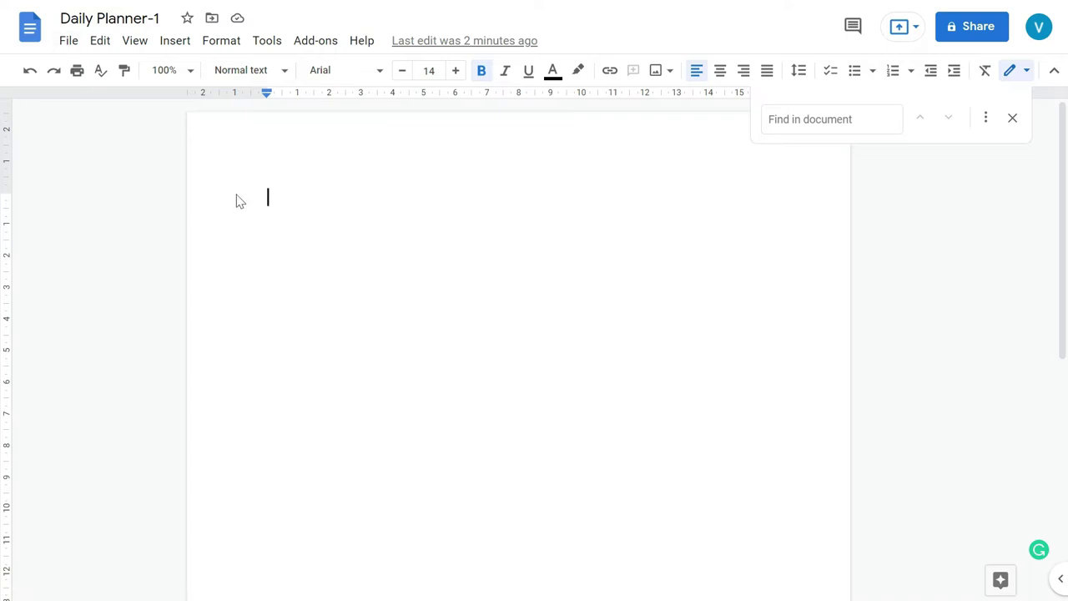
Set up the whole document as A4 with a light orange page colour.
{"action": "left_click", "coordinate": [73, 45]}
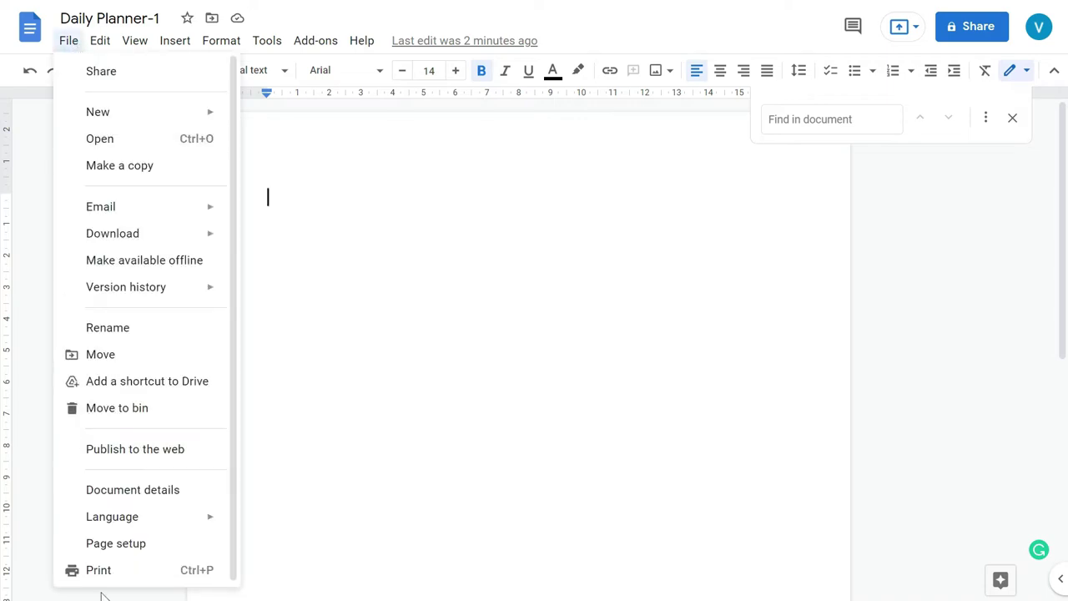
{"action": "left_click", "coordinate": [125, 540]}
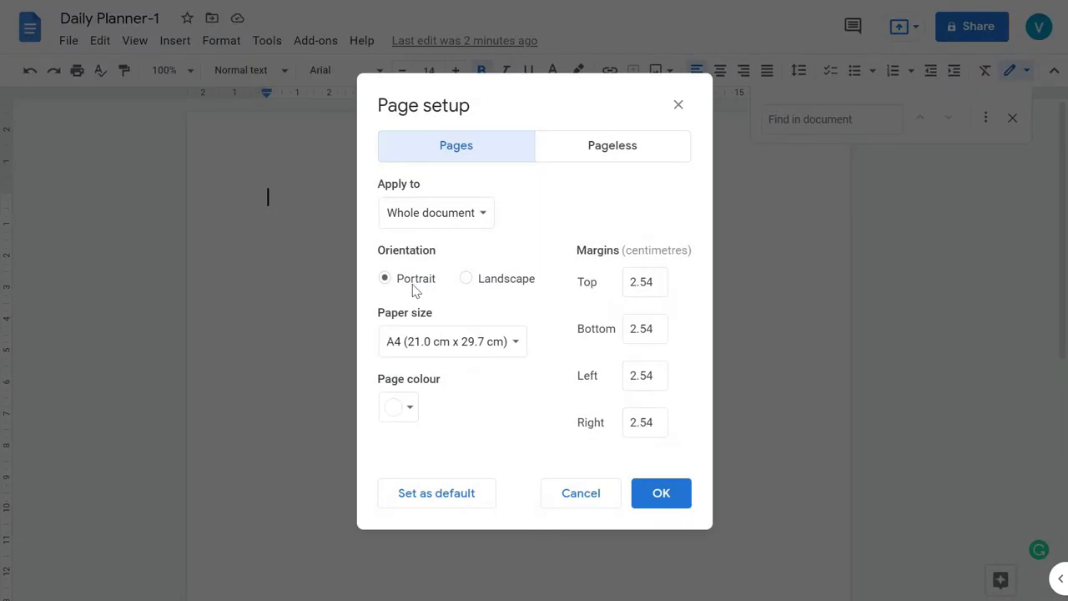
{"action": "left_click", "coordinate": [419, 341]}
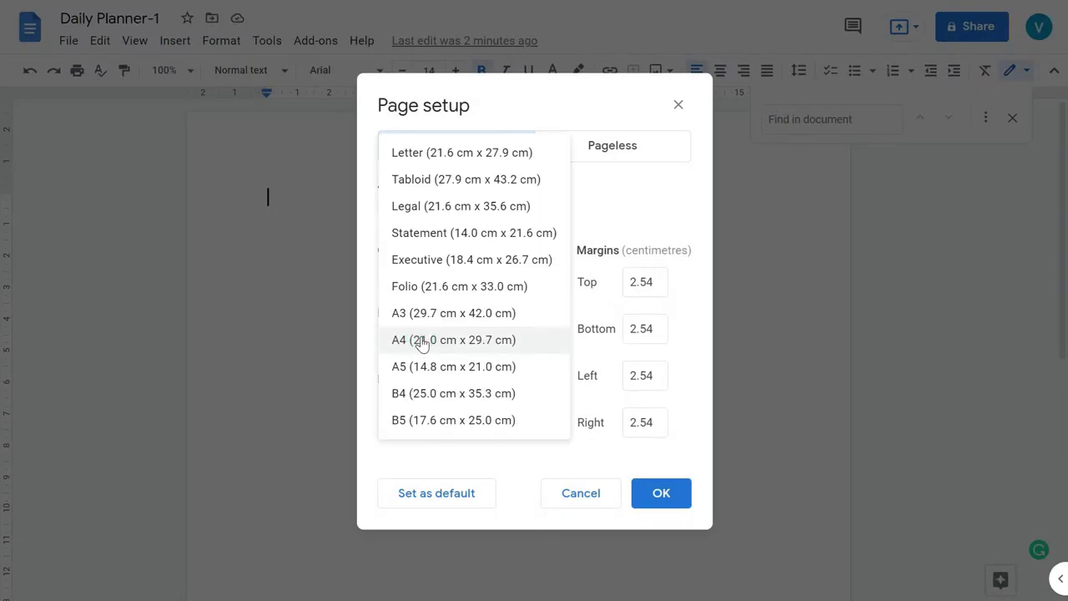
{"action": "left_click", "coordinate": [421, 340]}
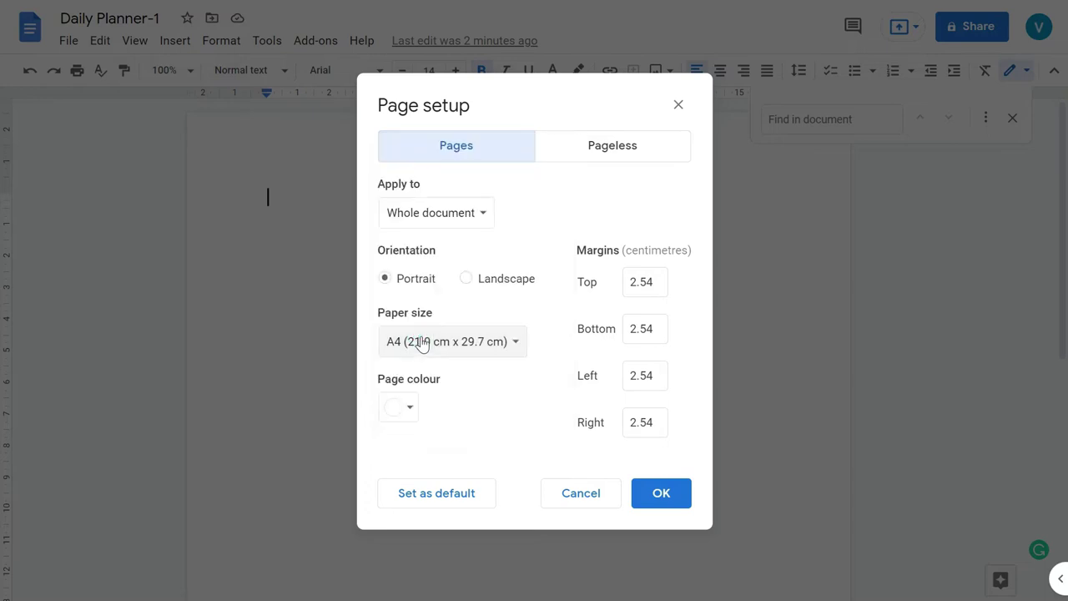
{"action": "left_click", "coordinate": [410, 414]}
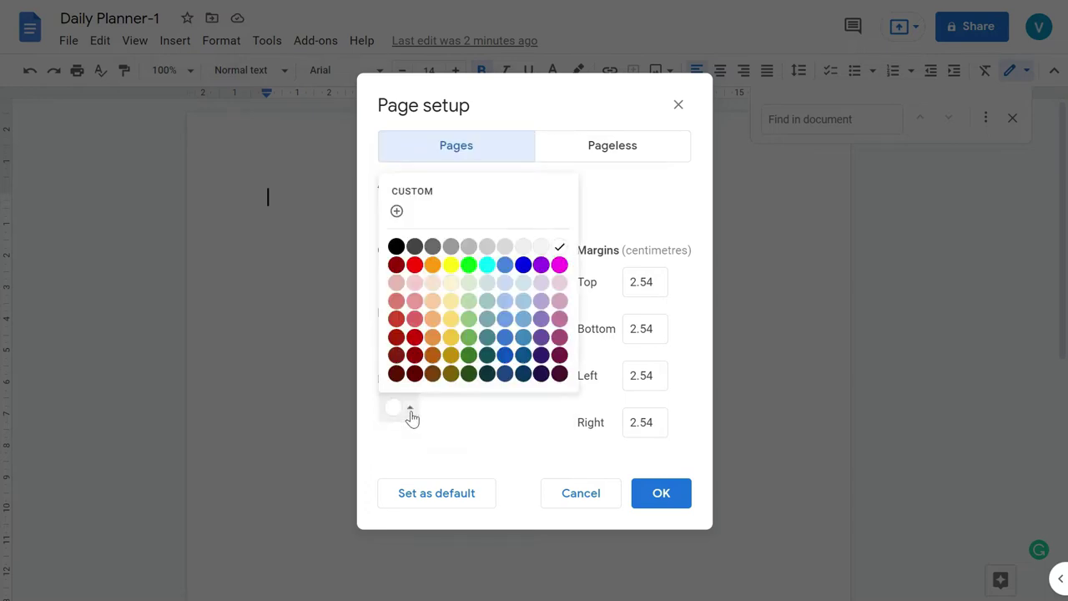
{"action": "left_click", "coordinate": [432, 283]}
{"action": "left_click", "coordinate": [661, 493]}
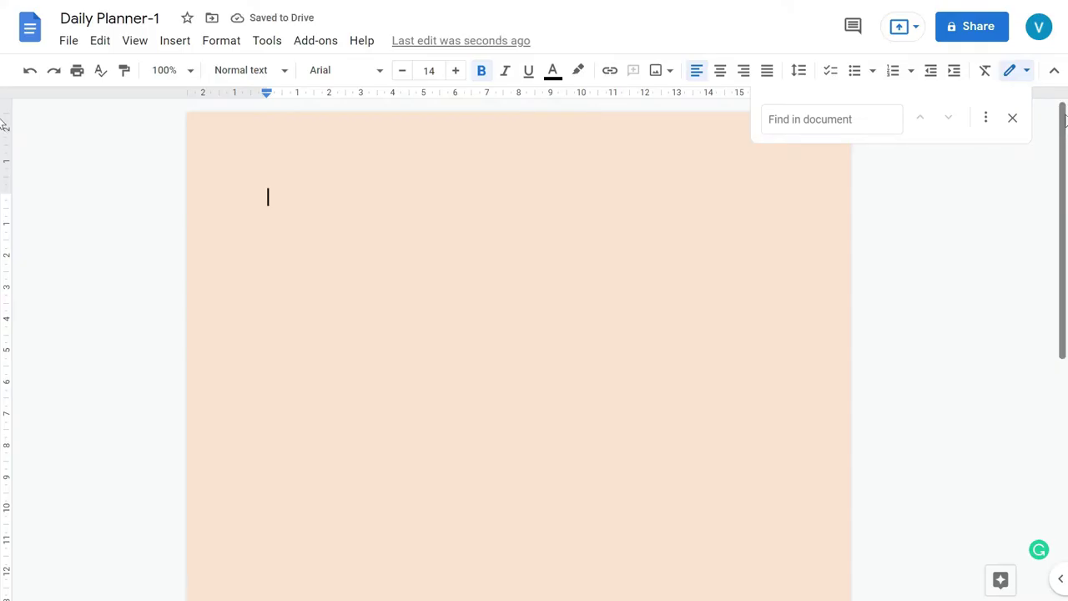
Close the document search box and set the page colour to white.
{"action": "left_click", "coordinate": [1012, 118]}
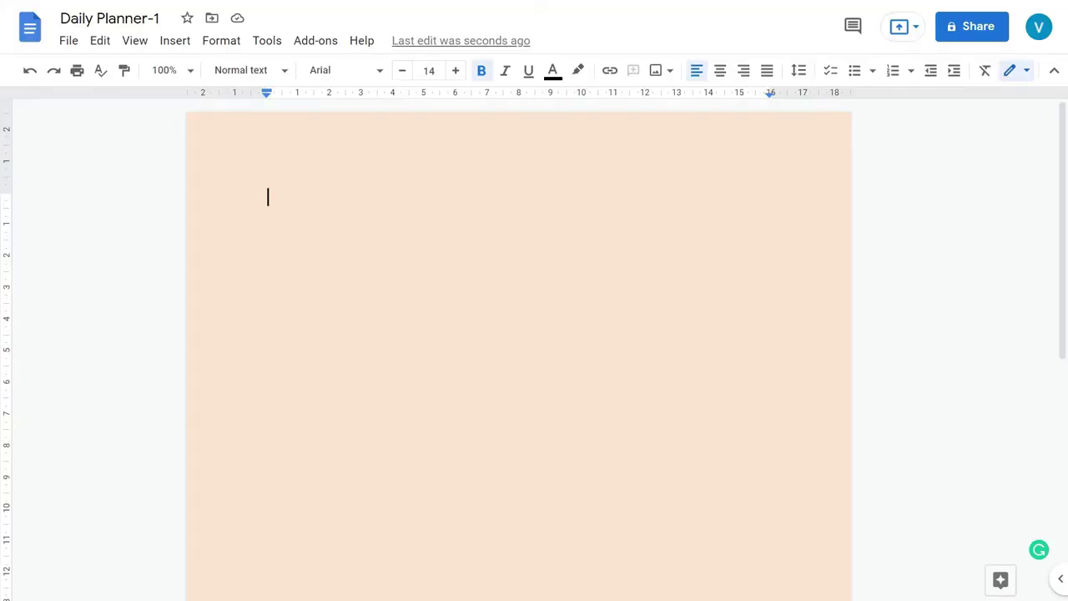
{"action": "left_click", "coordinate": [68, 41]}
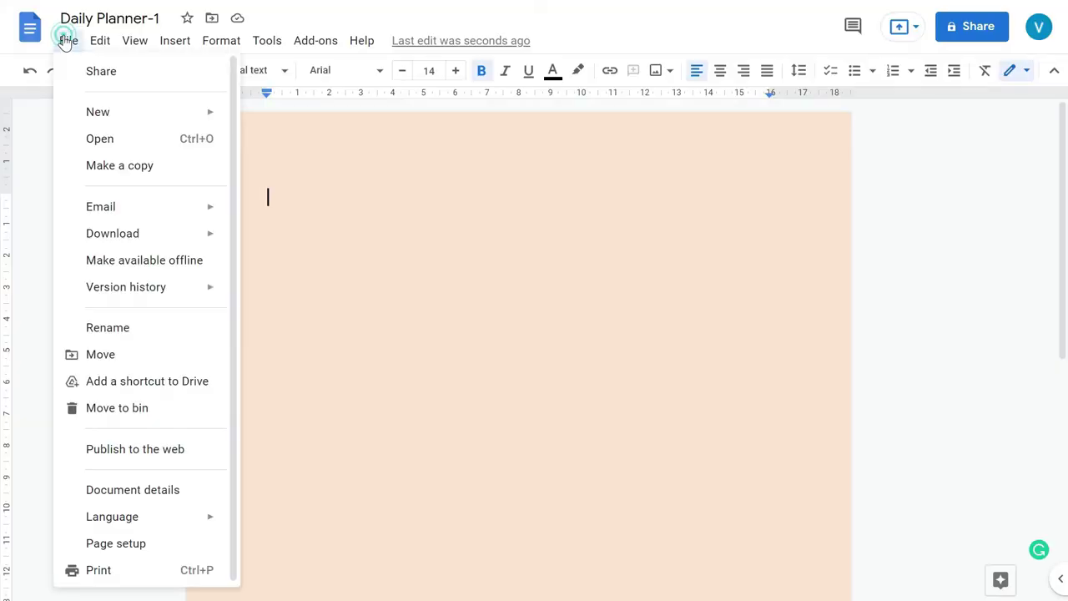
{"action": "left_click", "coordinate": [136, 546]}
{"action": "left_click", "coordinate": [410, 408]}
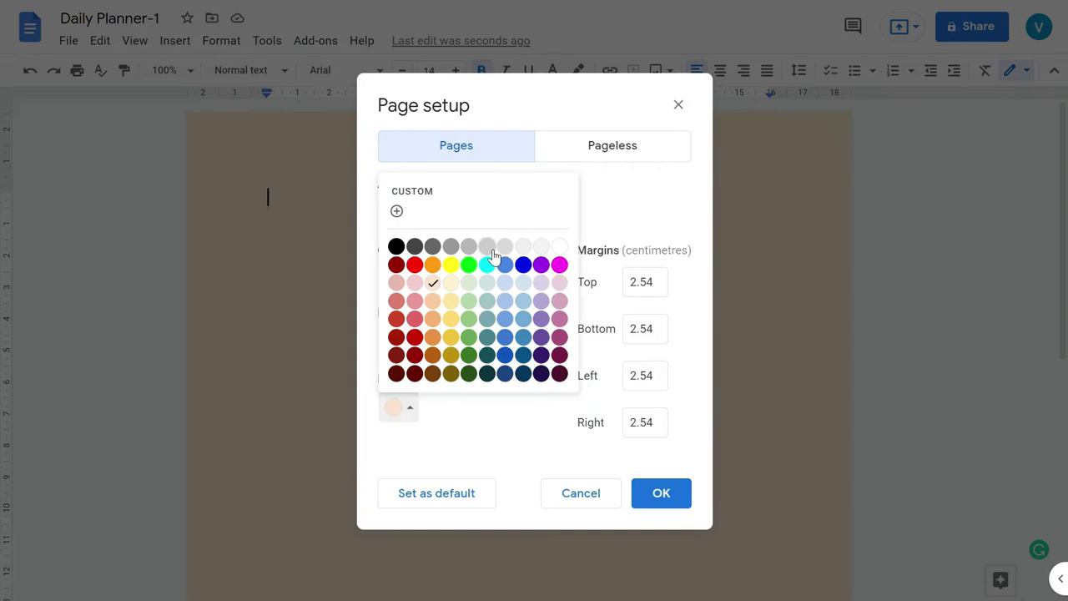
{"action": "left_click", "coordinate": [559, 246]}
{"action": "left_click", "coordinate": [688, 501]}
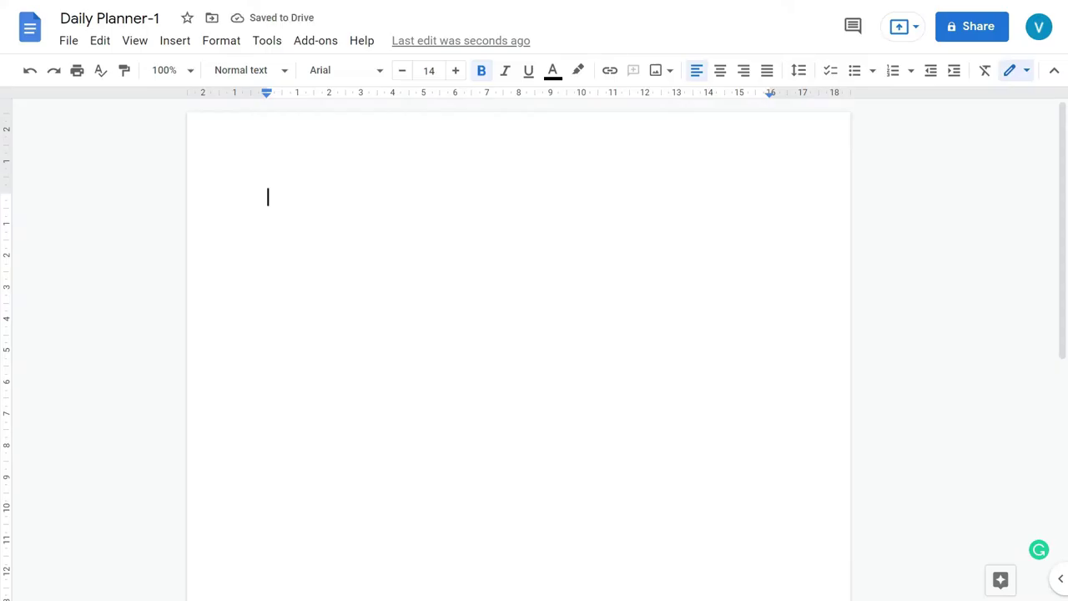
Format the document into two columns.
{"action": "left_click", "coordinate": [211, 45]}
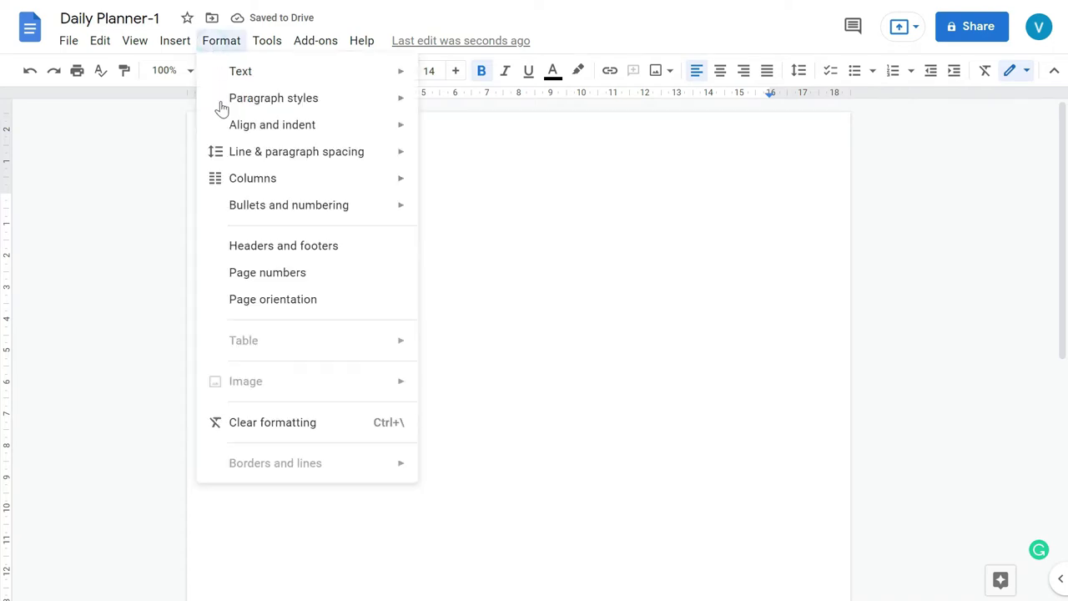
{"action": "mouse_move", "coordinate": [245, 191]}
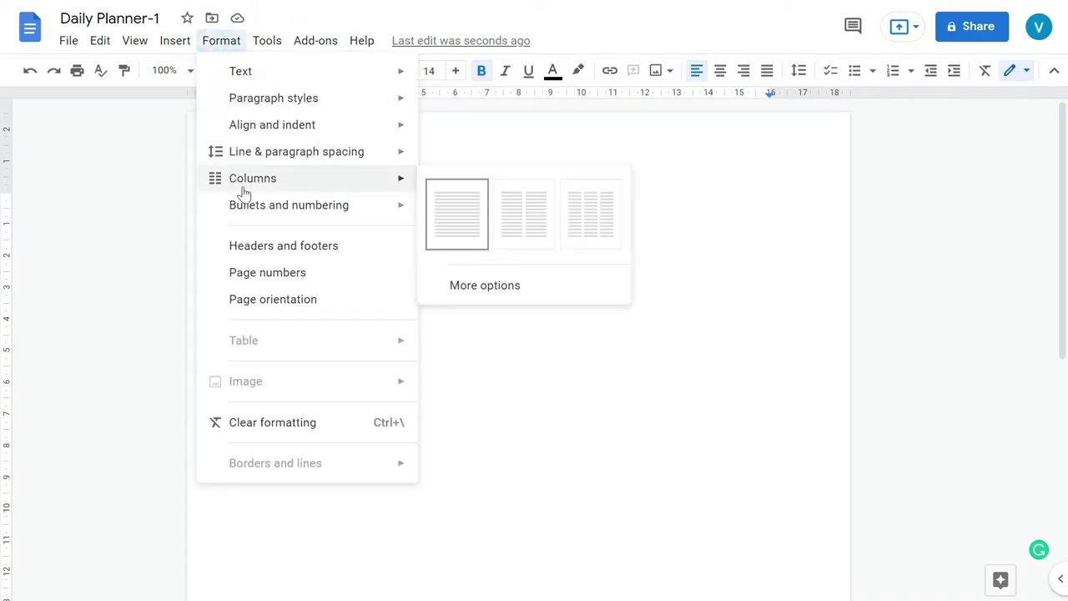
{"action": "left_click", "coordinate": [513, 205]}
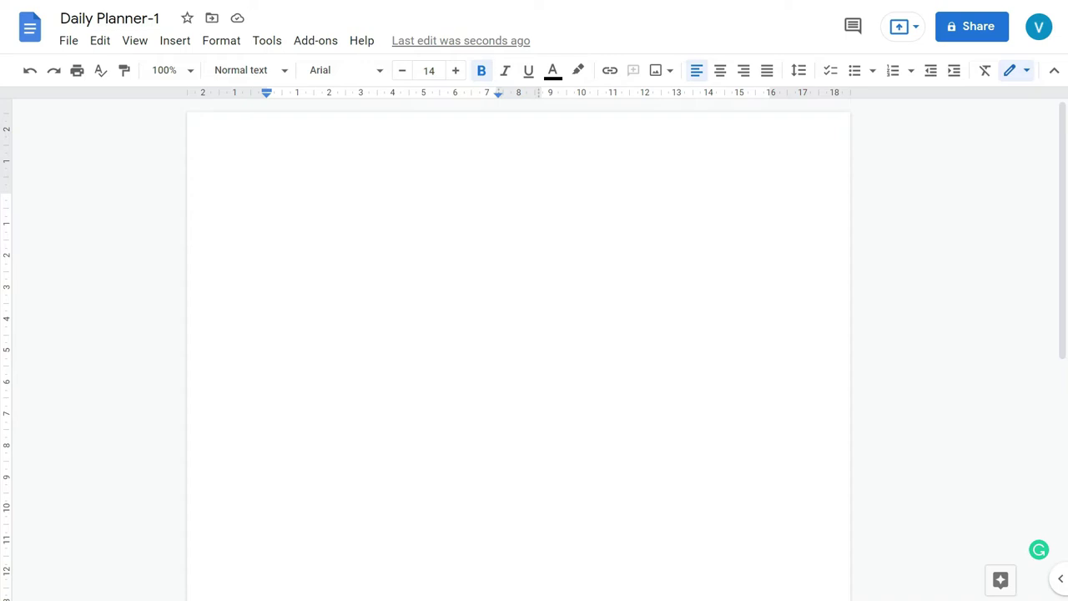
Enter the bold title DAILY PLANNER on the first line of the page.
{"action": "type", "text": "DAILY PLANNER"}
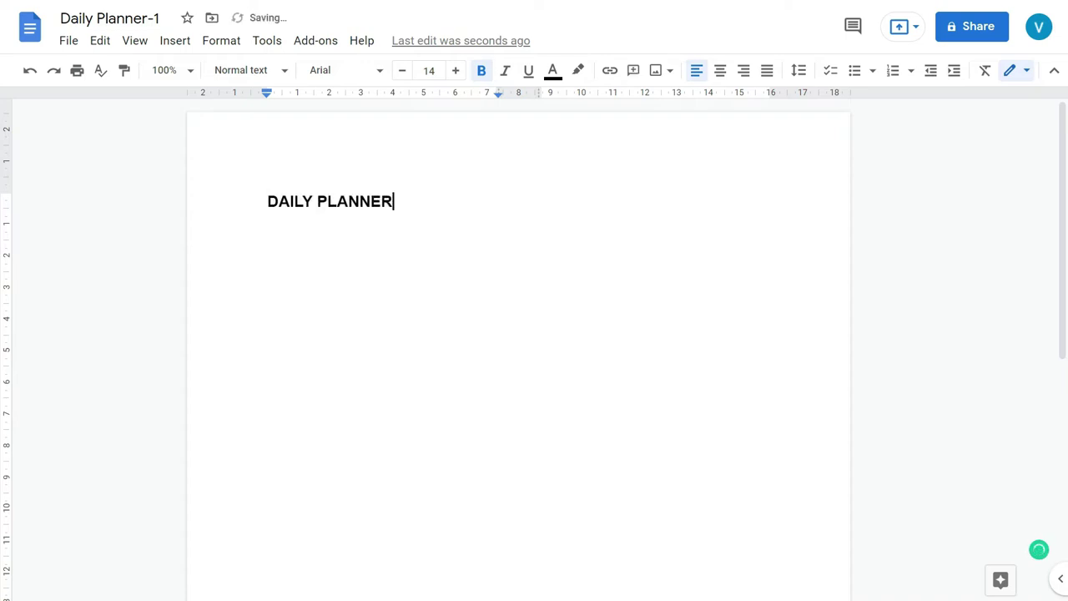
{"action": "key", "text": "Return"}
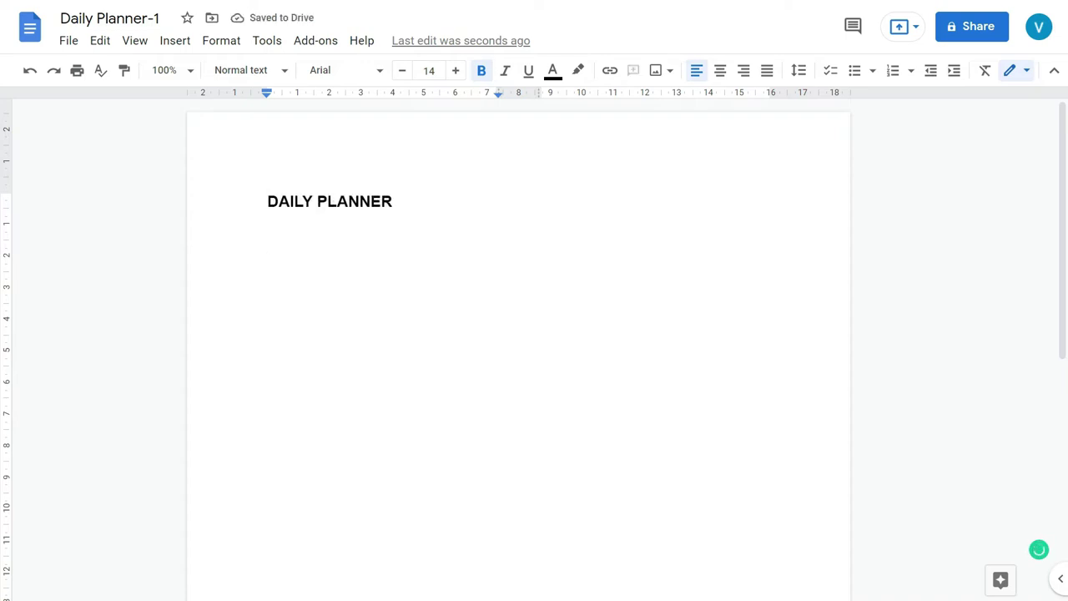
{"action": "triple_click", "coordinate": [337, 201]}
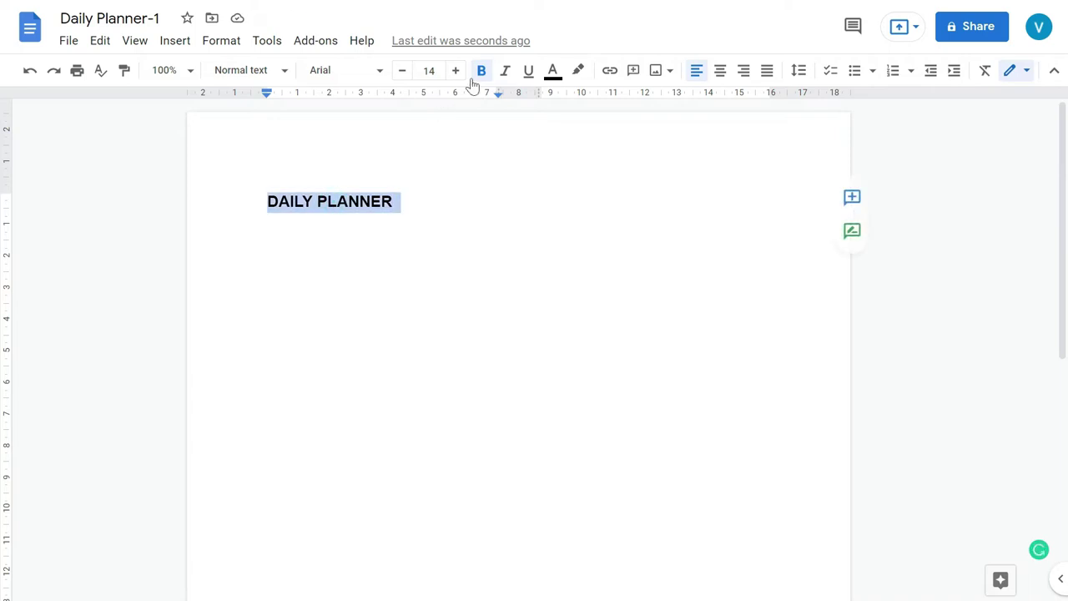
Add the heading SCHEDULE at font size 12 below the DAILY PLANNER title.
{"action": "left_click", "coordinate": [284, 252]}
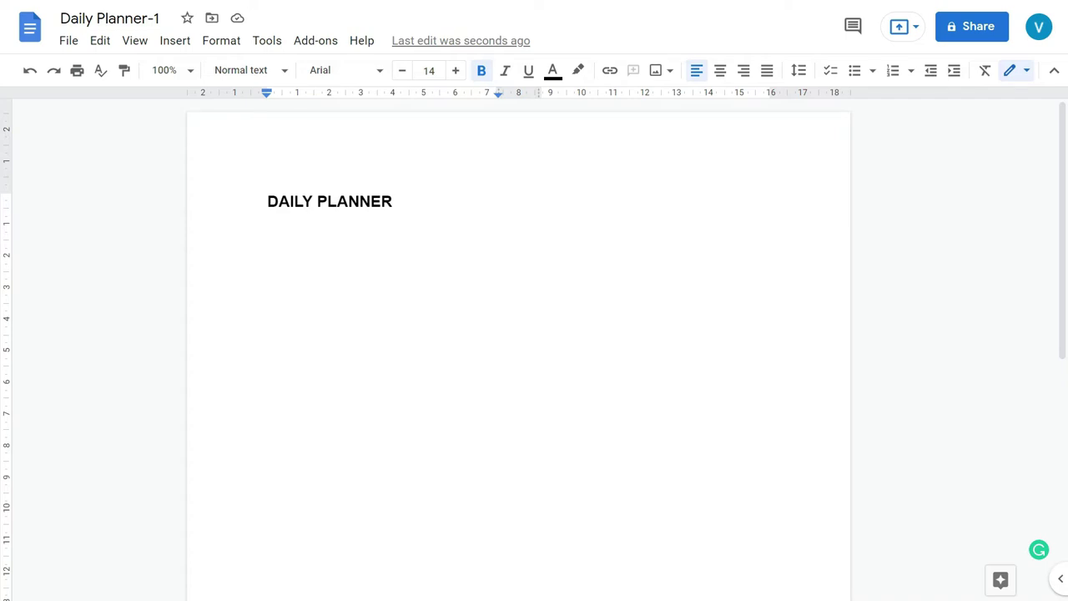
{"action": "left_click", "coordinate": [402, 71]}
{"action": "left_click", "coordinate": [402, 71]}
{"action": "type", "text": "SCHEDULE"}
{"action": "key", "text": "Return"}
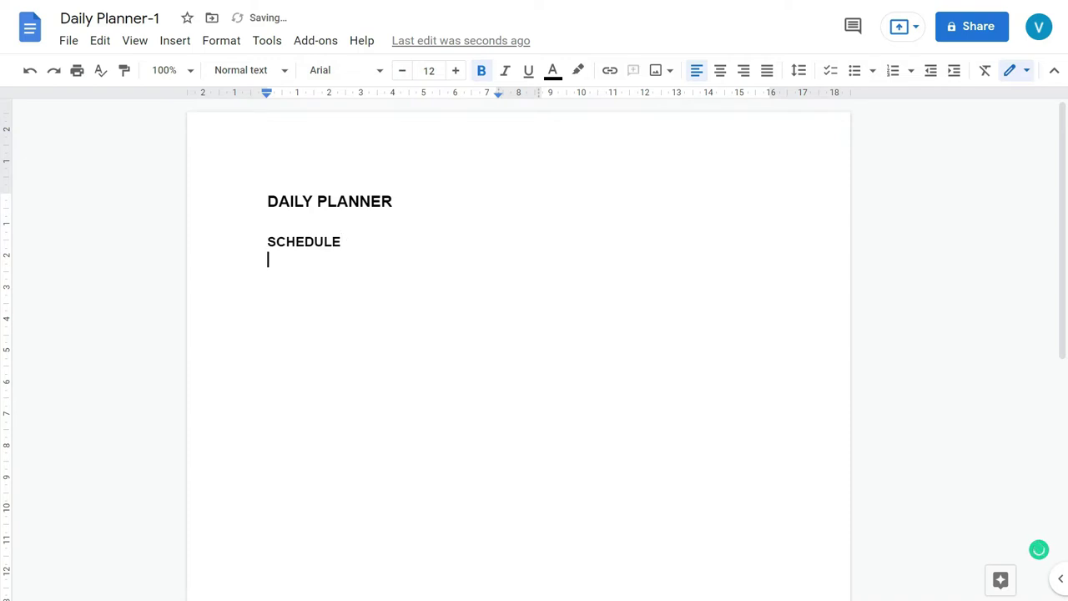
Add the time 9:00 AM one blank line below the SCHEDULE heading and remove its bold formatting.
{"action": "key", "text": "Return"}
{"action": "type", "text": "9:00 AM"}
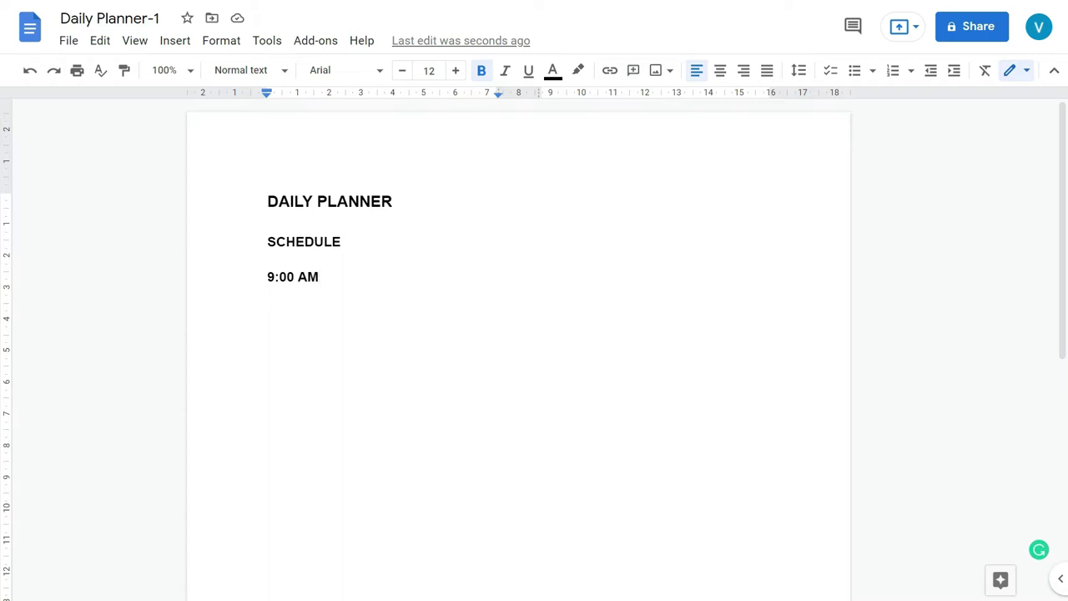
{"action": "triple_click", "coordinate": [321, 275]}
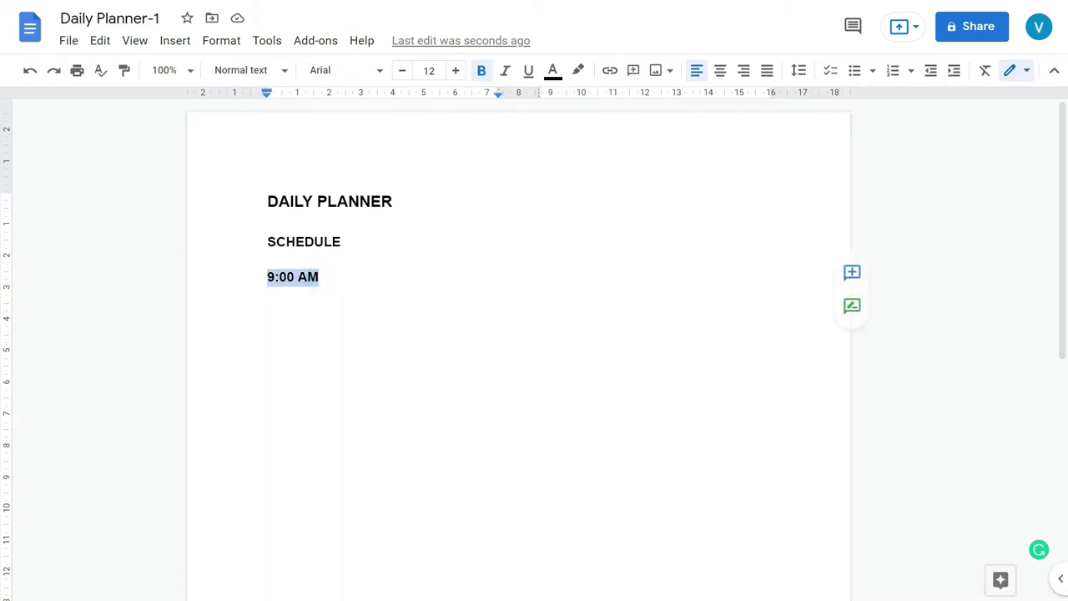
{"action": "left_click", "coordinate": [481, 70]}
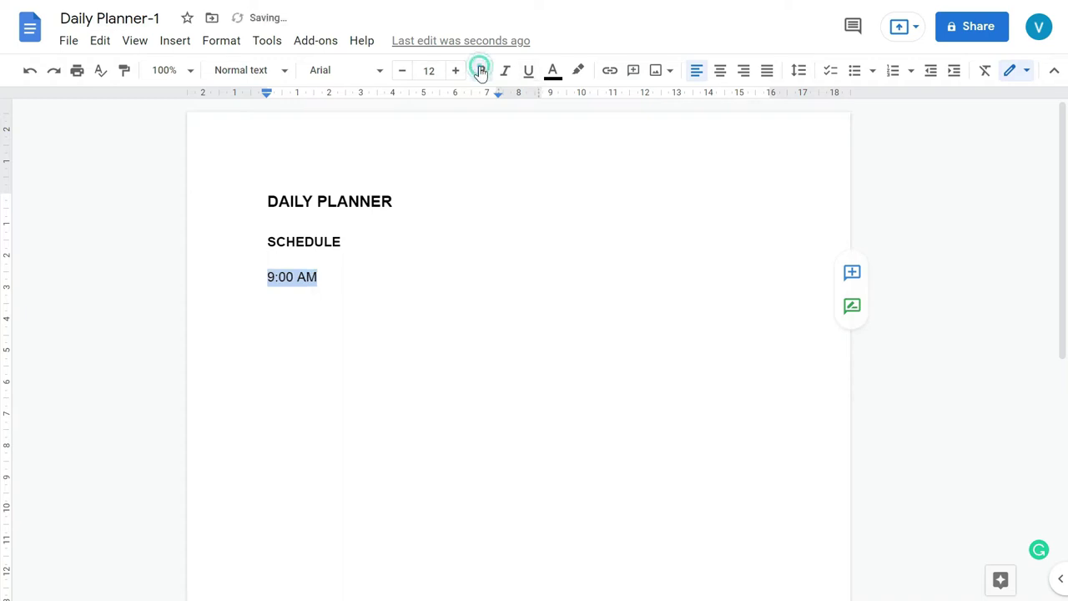
{"action": "left_click", "coordinate": [332, 279]}
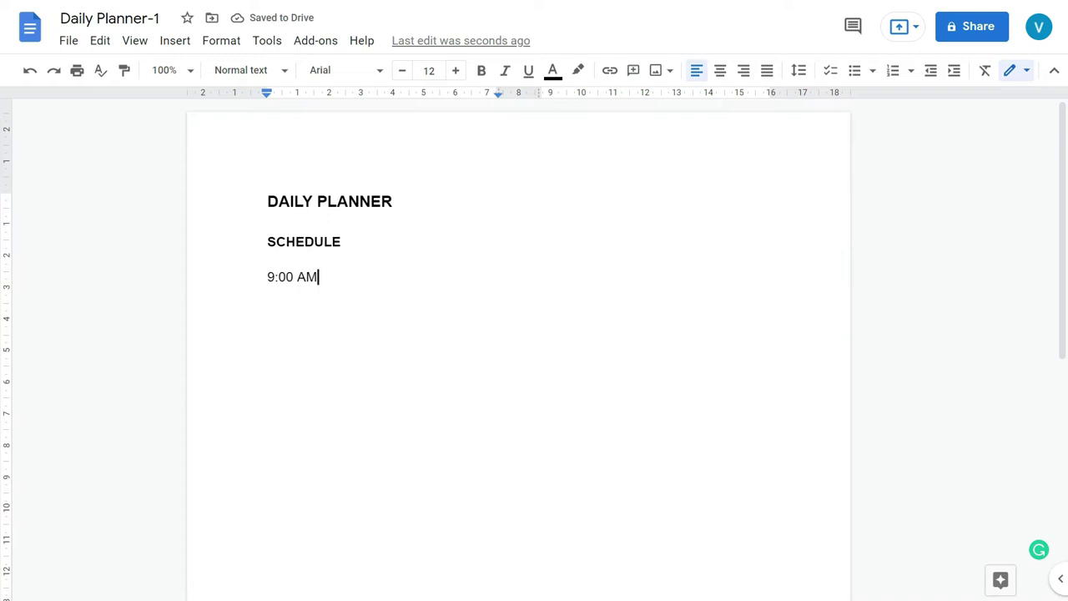
Insert a horizontal line below 9:00 AM and delete the empty line between them.
{"action": "key", "text": "Return"}
{"action": "left_click", "coordinate": [171, 42]}
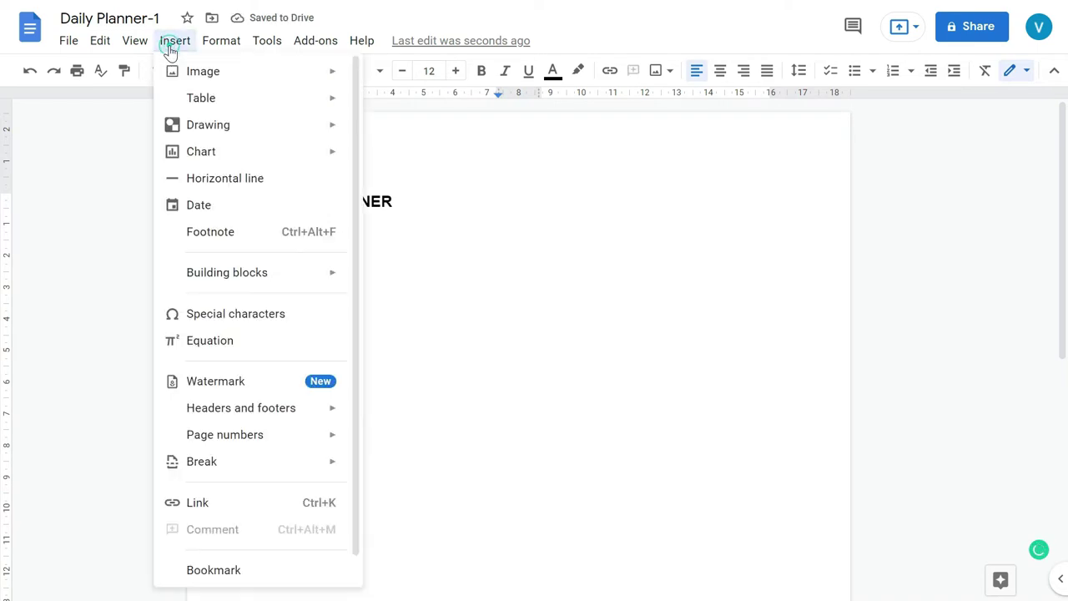
{"action": "left_click", "coordinate": [223, 185]}
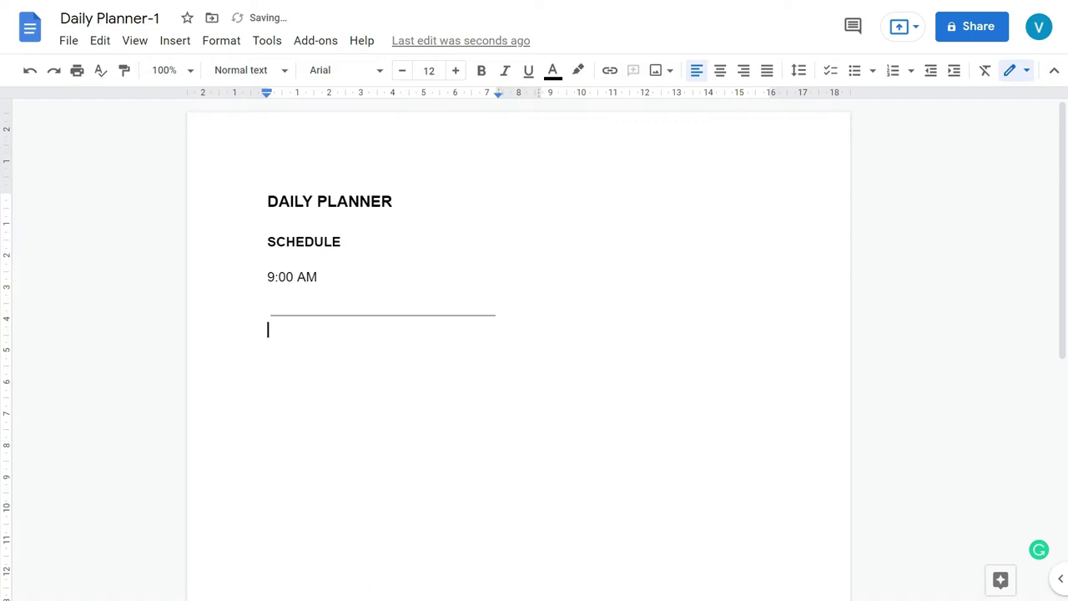
{"action": "left_click", "coordinate": [294, 302]}
{"action": "key", "text": "Delete"}
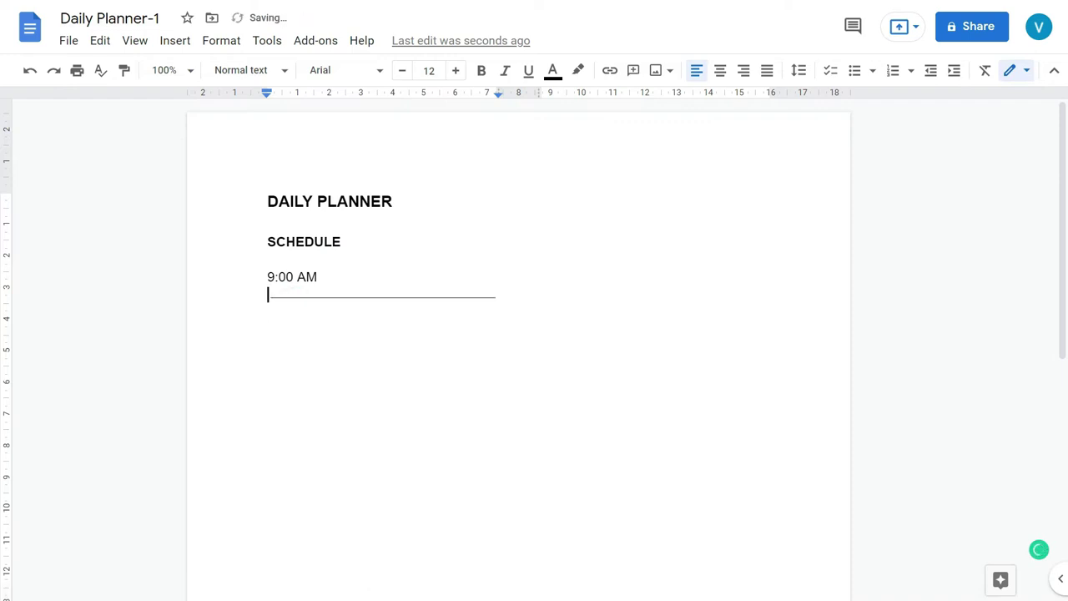
Paste repeated copies of the horizontal line down the first column, one below the other.
{"action": "left_click", "coordinate": [499, 295]}
{"action": "key", "text": "ctrl+v"}
{"action": "key", "text": "ctrl+v"}
{"action": "key", "text": "ctrl+v"}
{"action": "key", "text": "ctrl+v"}
{"action": "key", "text": "ctrl+v"}
{"action": "key", "text": "ctrl+v"}
{"action": "key", "text": "ctrl+v"}
{"action": "key", "text": "ctrl+v"}
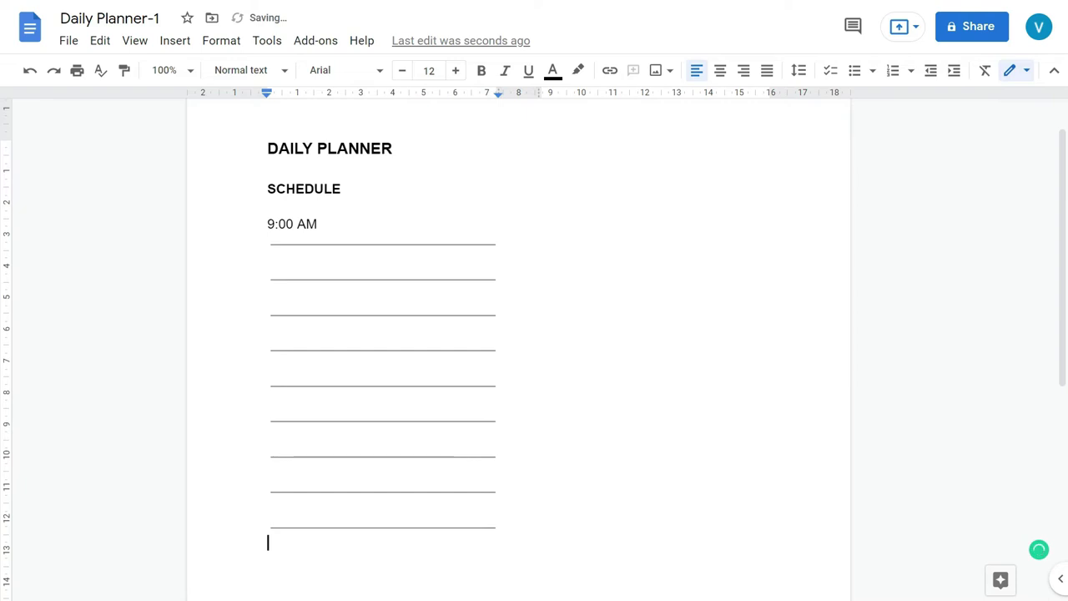
{"action": "scroll", "coordinate": [517, 334], "scroll_direction": "down", "scroll_amount": 2}
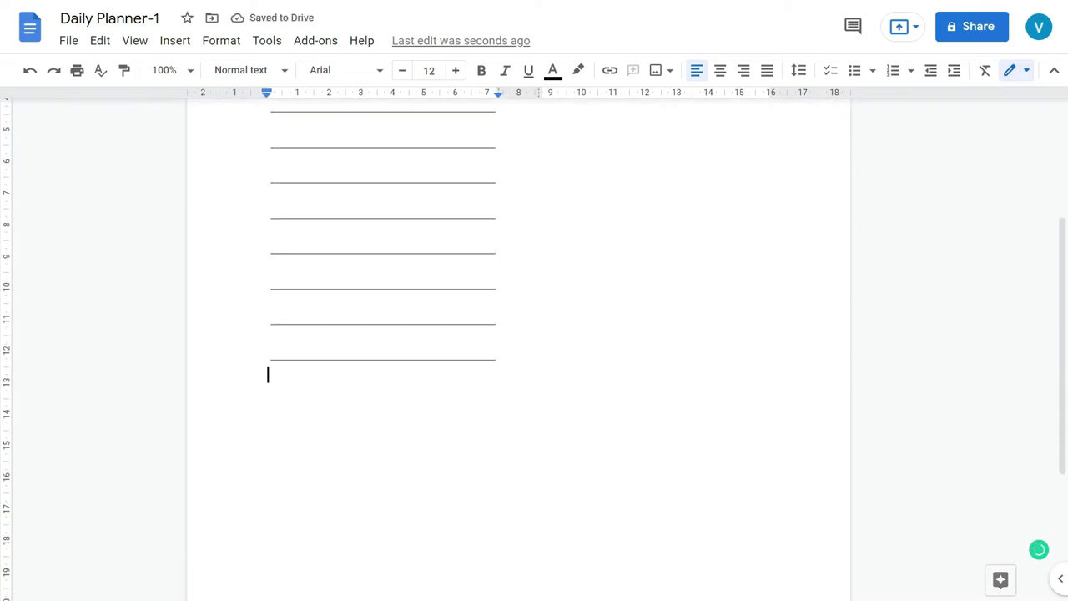
{"action": "key", "text": "ctrl+v"}
{"action": "key", "text": "ctrl+v"}
{"action": "key", "text": "ctrl+v"}
{"action": "key", "text": "ctrl+v"}
{"action": "scroll", "coordinate": [517, 346], "scroll_direction": "down", "scroll_amount": 3}
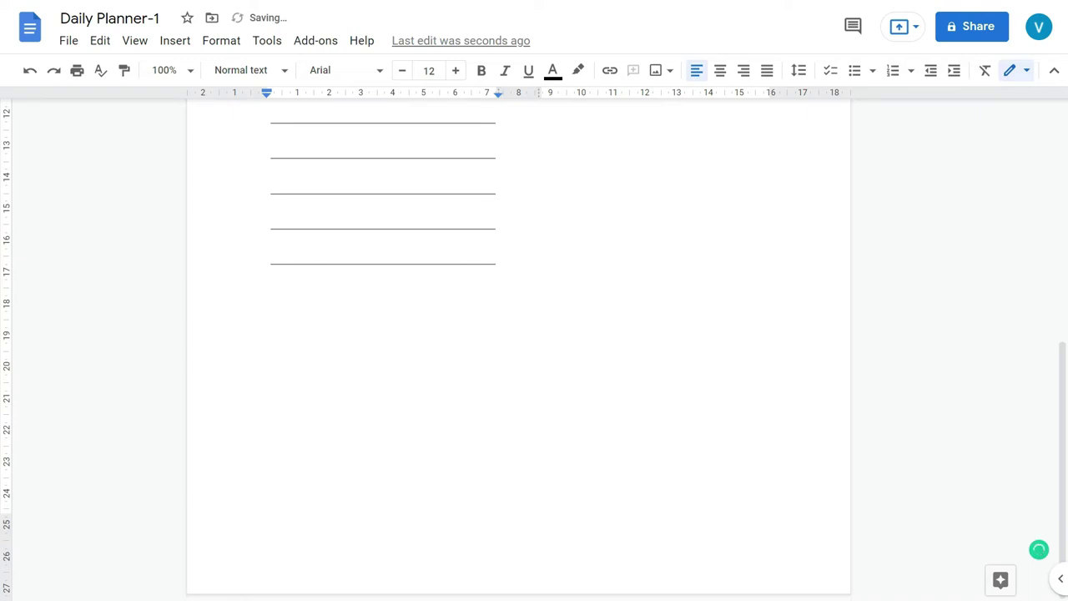
{"action": "key", "text": "ctrl+v"}
{"action": "key", "text": "ctrl+v"}
{"action": "key", "text": "ctrl+v"}
{"action": "key", "text": "ctrl+v"}
Copy the time 9:00 AM onto the row below the first horizontal line and change it to 10:00 AM.
{"action": "scroll", "coordinate": [517, 334], "scroll_direction": "up", "scroll_amount": 10}
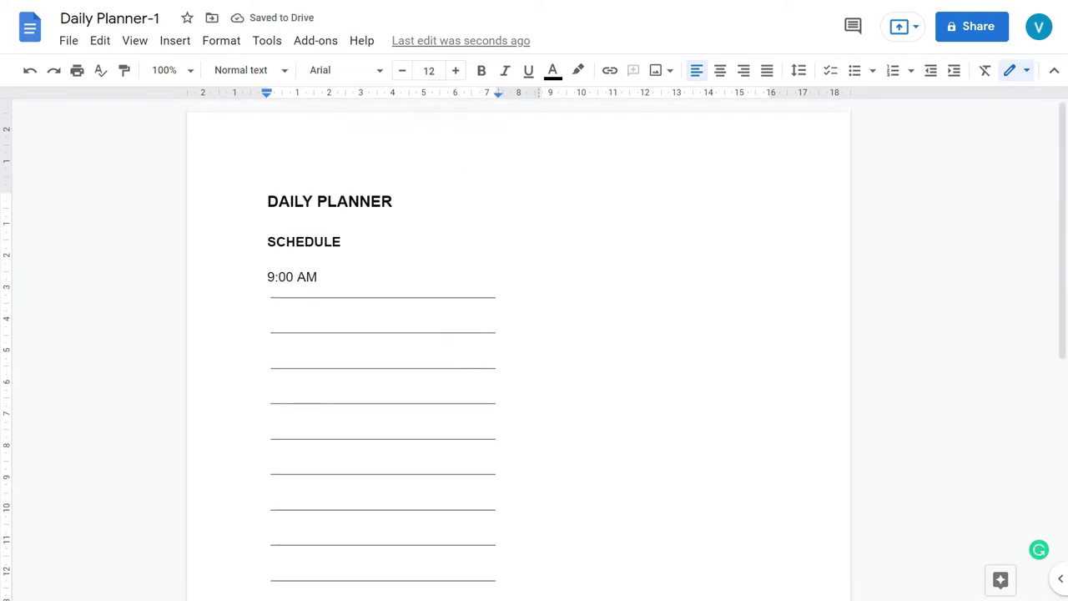
{"action": "left_click", "coordinate": [291, 313]}
{"action": "left_click_drag", "start_coordinate": [323, 279], "coordinate": [267, 277]}
{"action": "key", "text": "ctrl+c"}
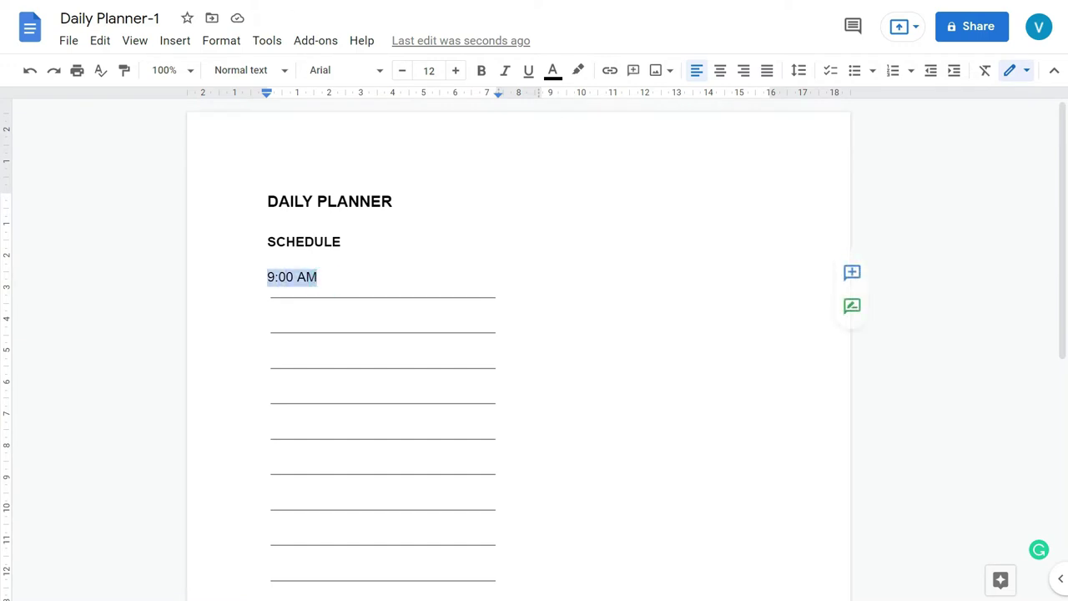
{"action": "left_click", "coordinate": [284, 312]}
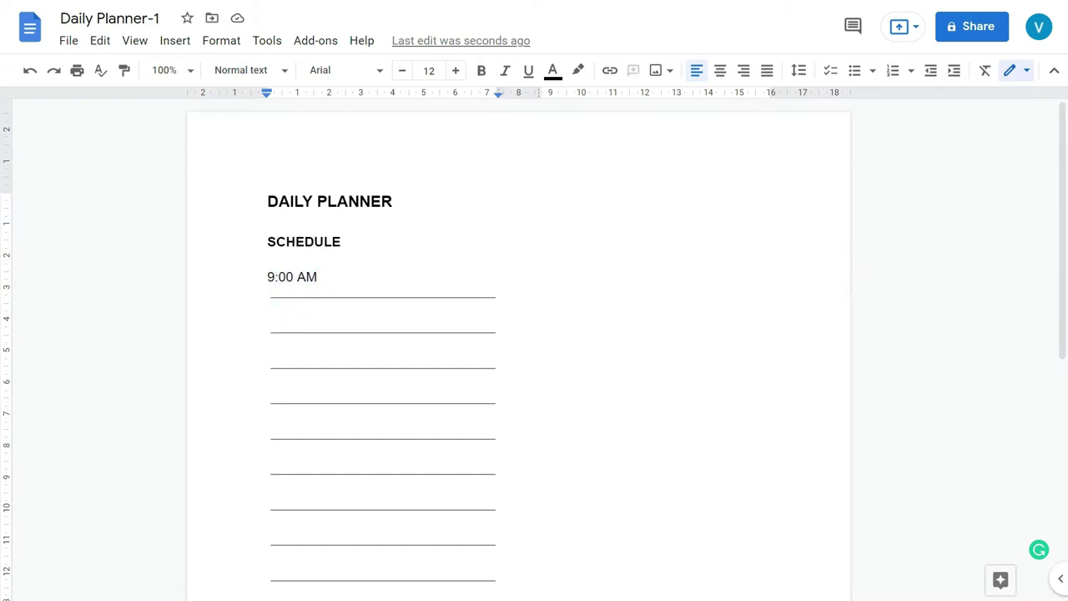
{"action": "key", "text": "ctrl+v"}
{"action": "left_click", "coordinate": [263, 312]}
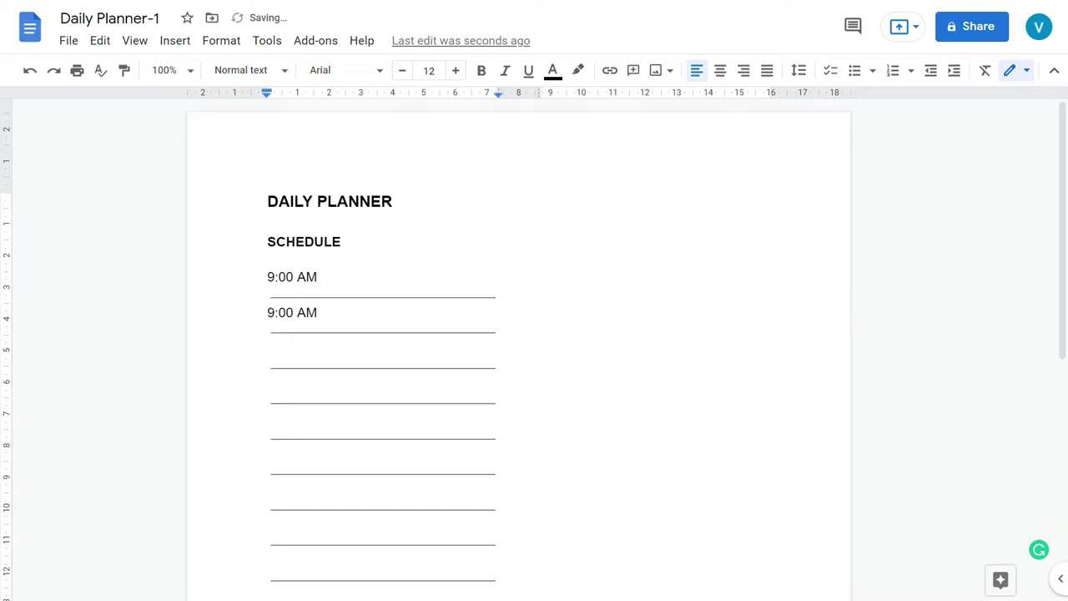
{"action": "key", "text": "Delete"}
{"action": "type", "text": "10"}
Paste the copied time on the row below 10:00 AM and change it to 11:00 AM.
{"action": "left_click", "coordinate": [283, 347]}
{"action": "key", "text": "ctrl+v"}
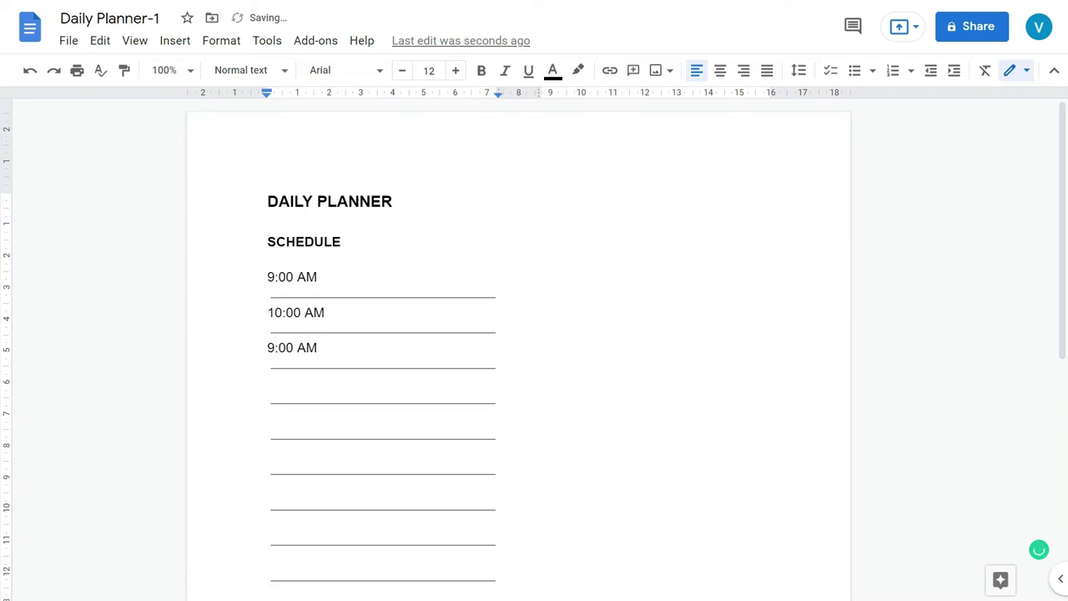
{"action": "left_click", "coordinate": [267, 347]}
{"action": "key", "text": "Delete"}
{"action": "type", "text": "11"}
Paste the copied time on the row below 11:00 AM and change it to 12:00 pM.
{"action": "key", "text": "Down"}
{"action": "key", "text": "ctrl+v"}
{"action": "left_click", "coordinate": [267, 382]}
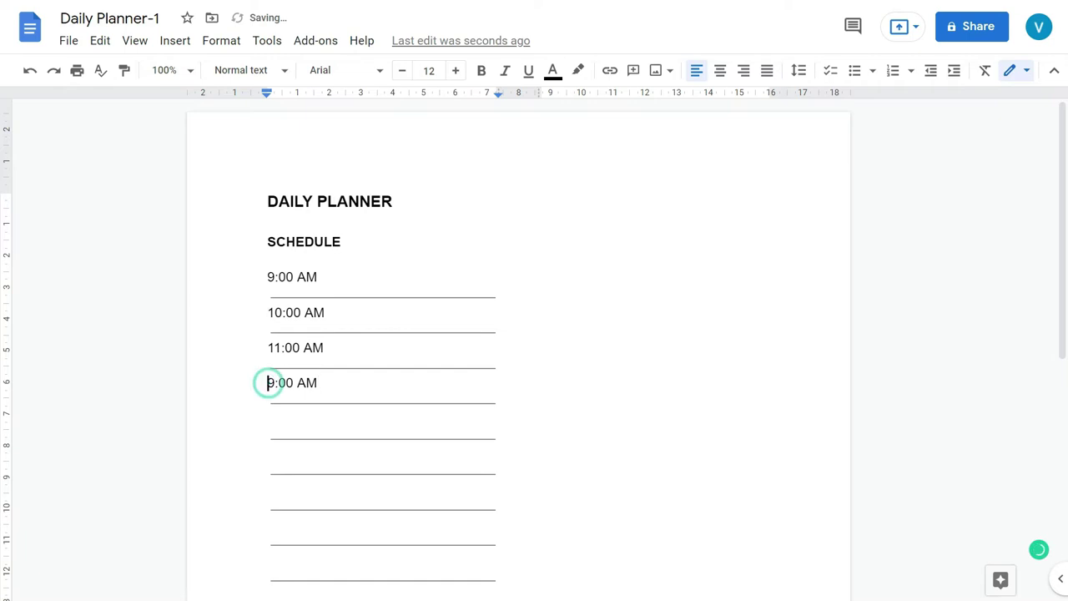
{"action": "key", "text": "Delete"}
{"action": "type", "text": "12"}
{"action": "left_click", "coordinate": [305, 382]}
{"action": "key", "text": "Delete"}
{"action": "type", "text": "p"}
Enter the time 1:00 PM on the empty row below the noon entry.
{"action": "left_click", "coordinate": [268, 418]}
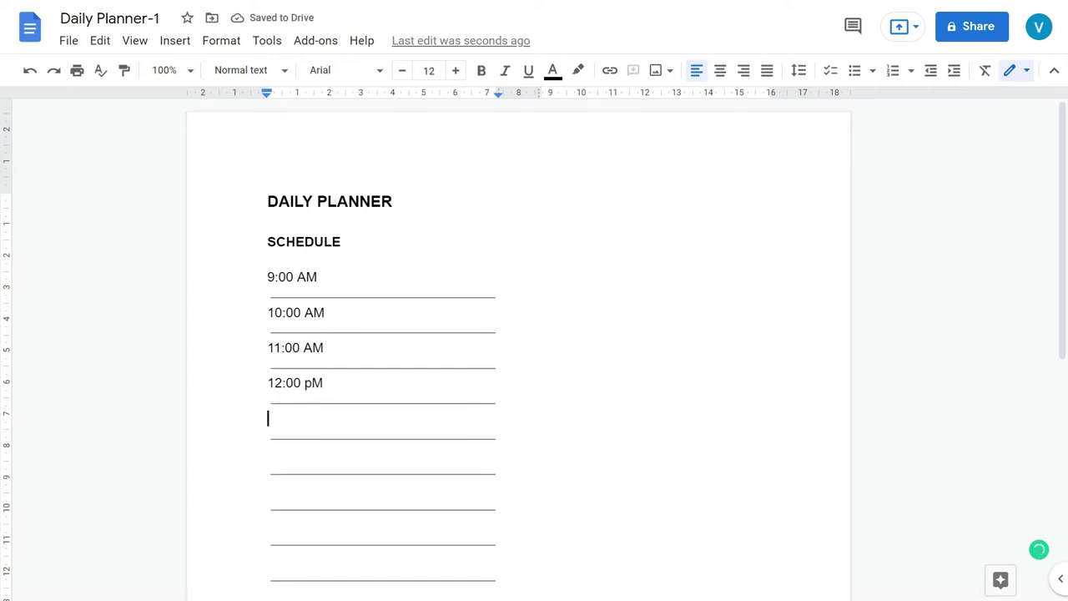
{"action": "type", "text": "1:00 Pm"}
{"action": "key", "text": "BackSpace"}
{"action": "key", "text": "BackSpace"}
{"action": "type", "text": "PM"}
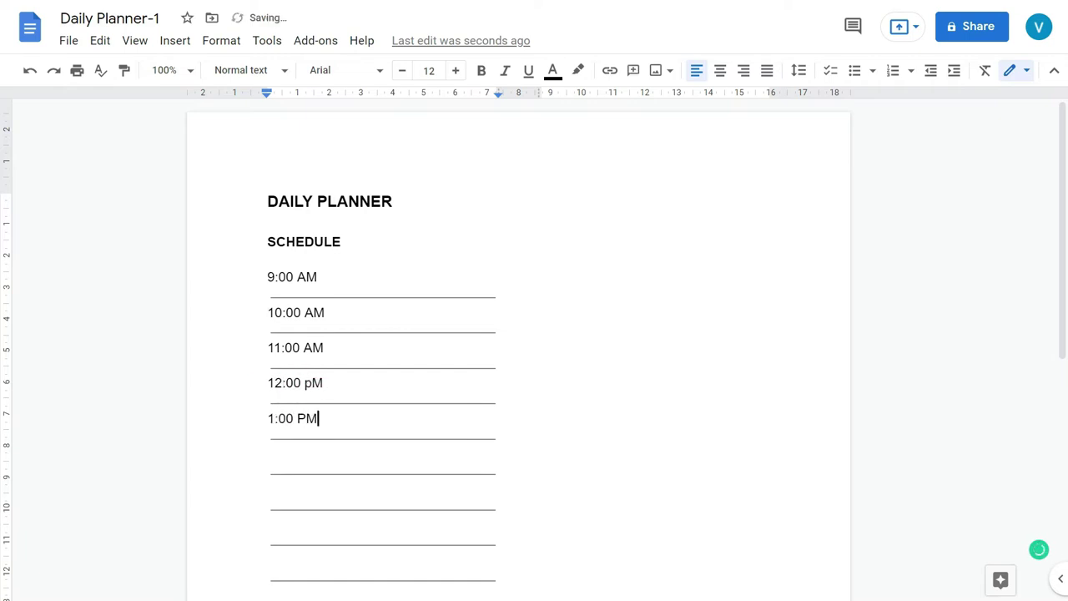
Copy the time 1:00 PM to the next row and change the copy to 2:00 PM.
{"action": "key", "text": "shift+Home"}
{"action": "key", "text": "ctrl+c"}
{"action": "key", "text": "Down"}
{"action": "key", "text": "ctrl+v"}
{"action": "key", "text": "Home"}
{"action": "key", "text": "Delete"}
{"action": "type", "text": "2"}
Paste the copied time on the row below 2:00 PM and change it to 3:00 PM.
{"action": "key", "text": "Down"}
{"action": "key", "text": "ctrl+v"}
{"action": "key", "text": "Home"}
{"action": "key", "text": "Delete"}
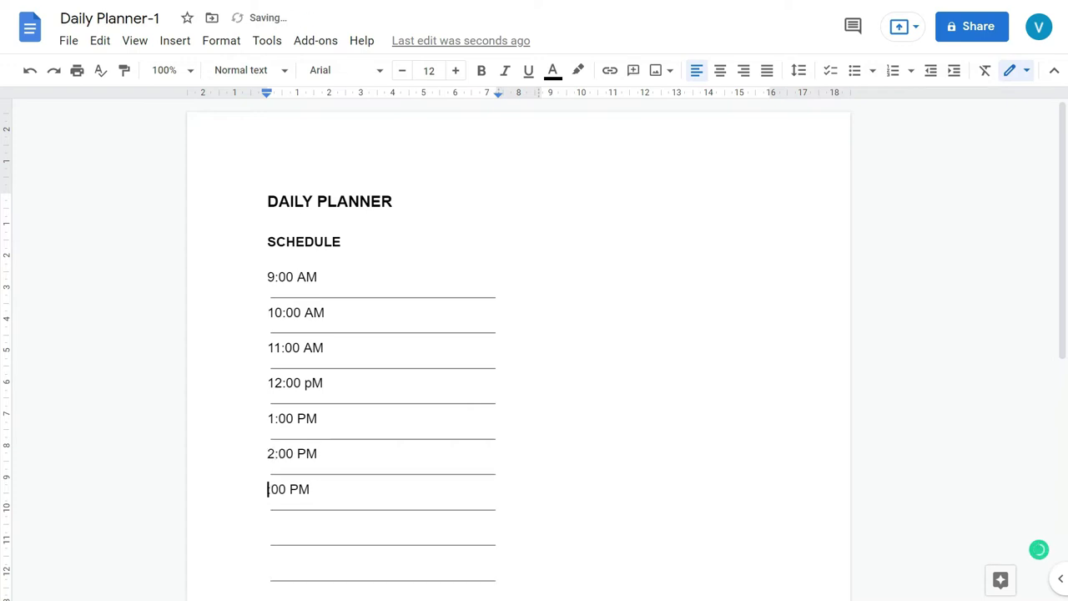
{"action": "type", "text": "3"}
Paste the copied time on the row below 3:00 PM and change it to 4:00 PM.
{"action": "key", "text": "Down"}
{"action": "key", "text": "ctrl+v"}
{"action": "key", "text": "Return"}
{"action": "key", "text": "BackSpace"}
{"action": "key", "text": "Home"}
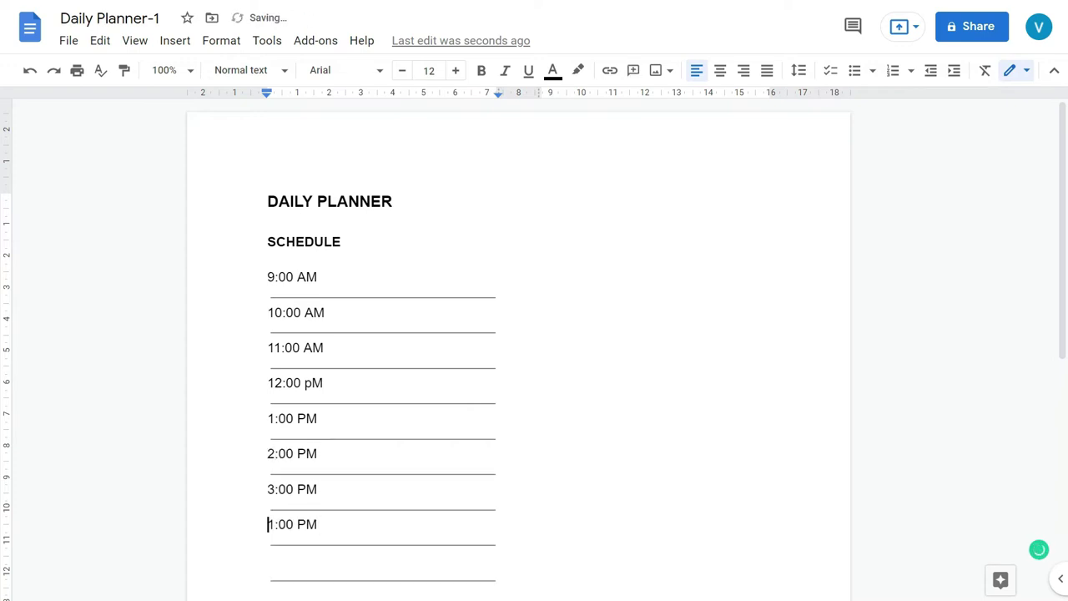
{"action": "key", "text": "Delete"}
{"action": "type", "text": "4"}
Copy the time 4:00 PM to the next row and change the copy to 5:00 PM.
{"action": "key", "text": "End"}
{"action": "key", "text": "shift+Left"}
{"action": "key", "text": "shift+Left"}
{"action": "key", "text": "shift+Left"}
{"action": "key", "text": "shift+Left"}
{"action": "key", "text": "shift+Left"}
{"action": "key", "text": "shift+Left"}
{"action": "key", "text": "shift+Left"}
{"action": "scroll", "coordinate": [518, 351], "scroll_direction": "down", "scroll_amount": 1}
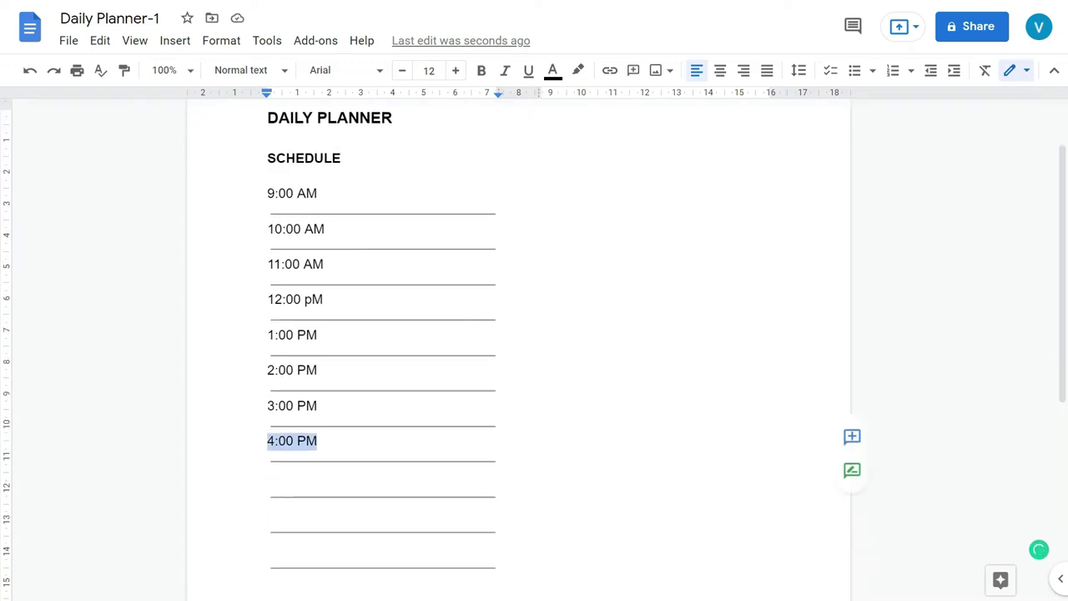
{"action": "key", "text": "ctrl+c"}
{"action": "key", "text": "Down"}
{"action": "key", "text": "ctrl+v"}
{"action": "key", "text": "Home"}
{"action": "key", "text": "Delete"}
{"action": "type", "text": "5"}
Paste the copied time 4:00 PM into each of the six rows below 5:00 PM.
{"action": "scroll", "coordinate": [517, 351], "scroll_direction": "down", "scroll_amount": 2}
{"action": "scroll", "coordinate": [517, 350], "scroll_direction": "down", "scroll_amount": 2}
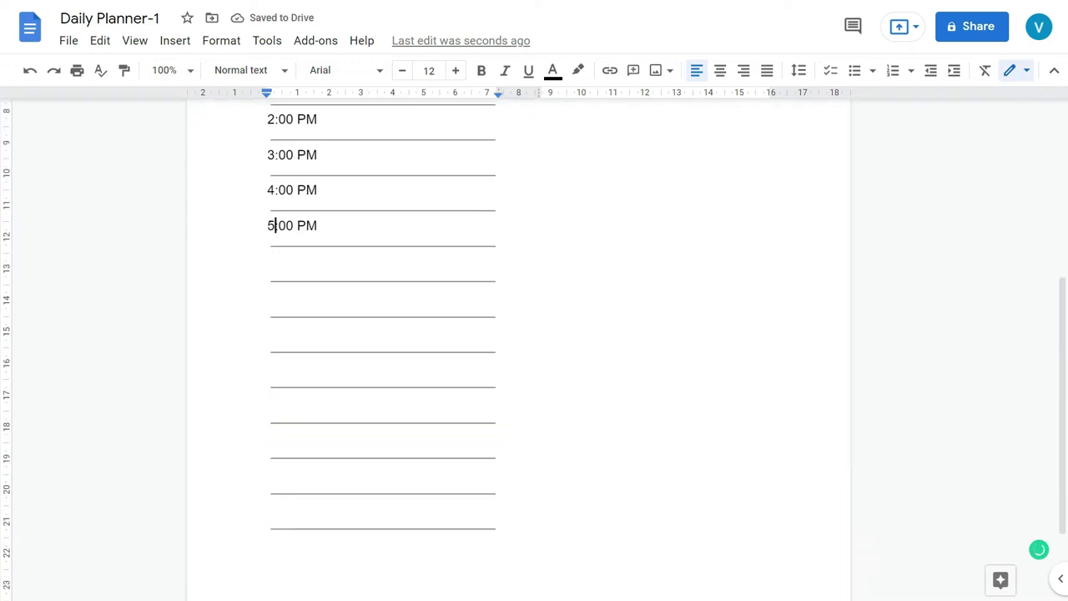
{"action": "key", "text": "Down"}
{"action": "type", "text": "6"}
{"action": "key", "text": "BackSpace"}
{"action": "key", "text": "ctrl+v"}
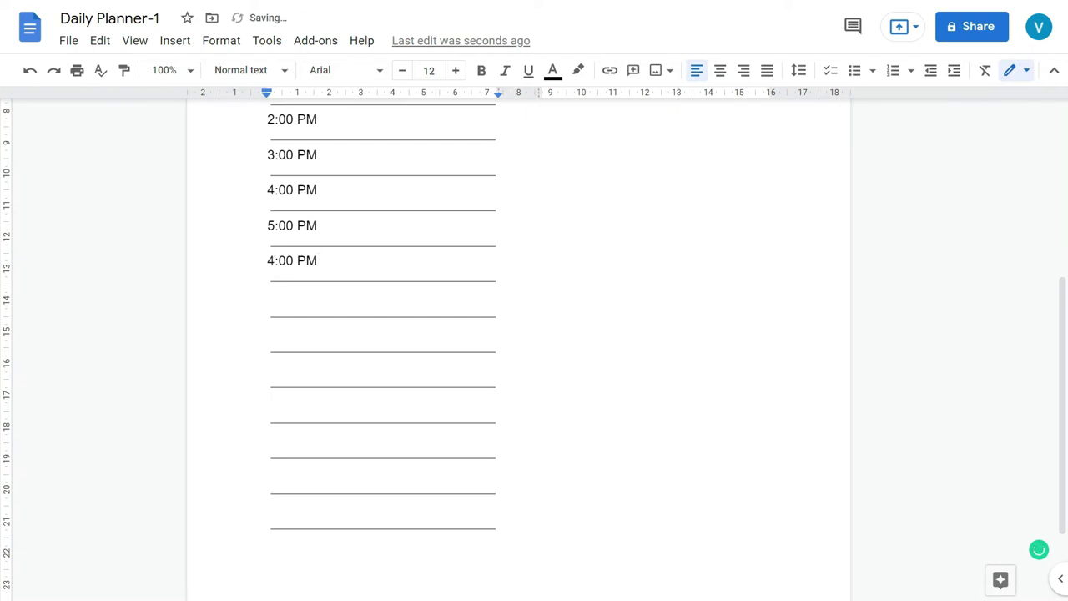
{"action": "key", "text": "Down"}
{"action": "key", "text": "ctrl+v"}
{"action": "key", "text": "Down"}
{"action": "key", "text": "ctrl+v"}
{"action": "key", "text": "Down"}
{"action": "key", "text": "ctrl+v"}
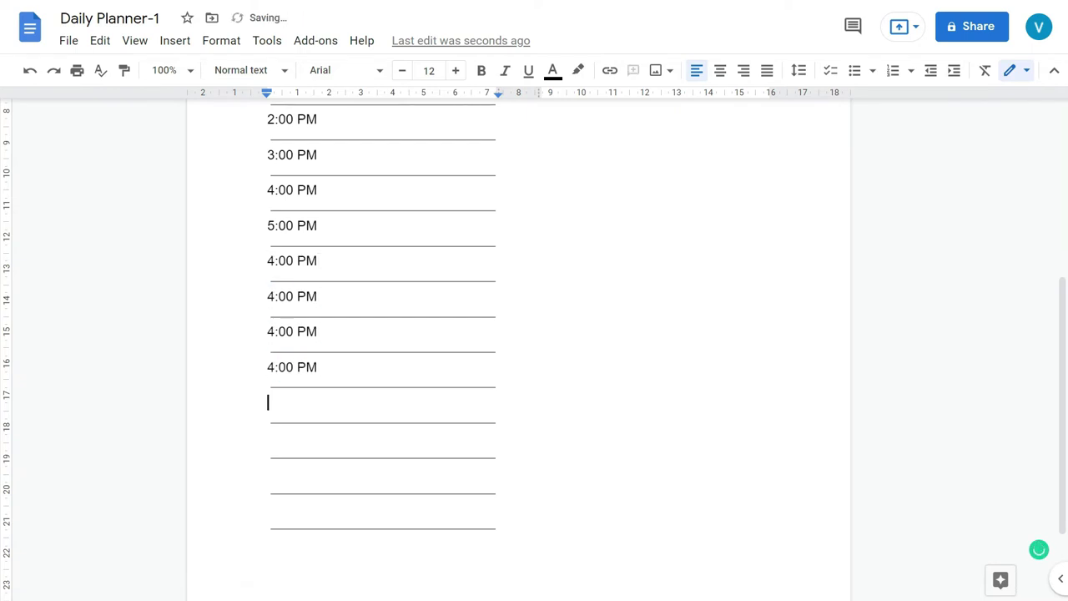
{"action": "key", "text": "Down"}
{"action": "key", "text": "ctrl+v"}
{"action": "key", "text": "Down"}
{"action": "key", "text": "ctrl+v"}
Delete the two surplus horizontal lines below the last filled row of the schedule.
{"action": "key", "text": "Down"}
{"action": "key", "text": "shift+Down"}
{"action": "key", "text": "Delete"}
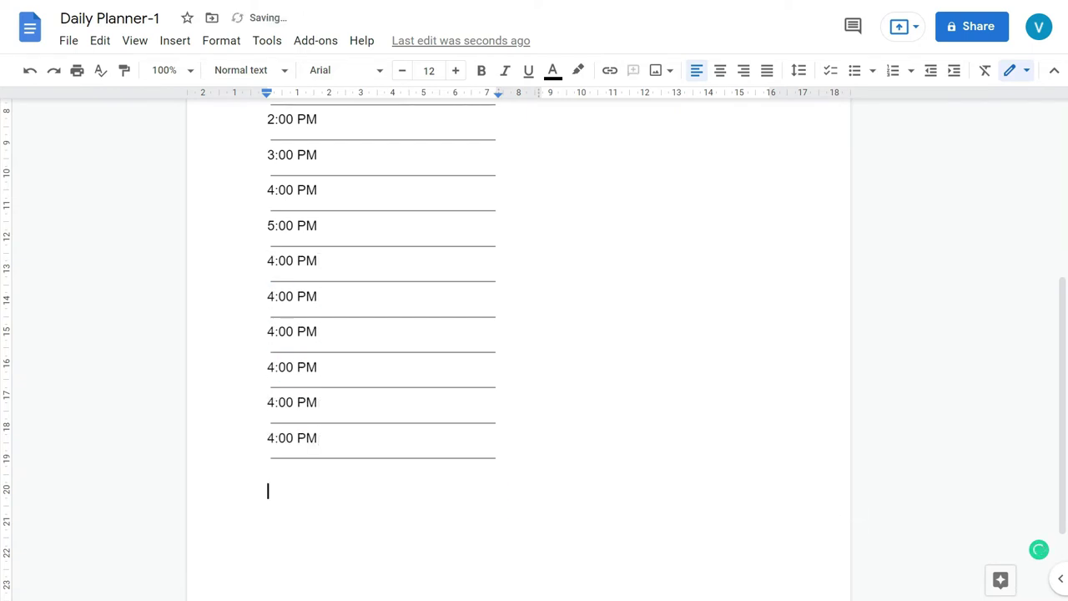
Change the first two pasted times below 5:00 PM to 6:00 PM and 7:00 PM.
{"action": "scroll", "coordinate": [517, 334], "scroll_direction": "up", "scroll_amount": 1}
{"action": "left_click", "coordinate": [264, 344]}
{"action": "key", "text": "Delete"}
{"action": "type", "text": "6"}
{"action": "key", "text": "Left"}
{"action": "key", "text": "Down"}
{"action": "key", "text": "Delete"}
{"action": "type", "text": "7"}
{"action": "key", "text": "Left"}
Change the two pasted times below 7:00 PM to 8:00 PM and 9:00 PM.
{"action": "key", "text": "Down"}
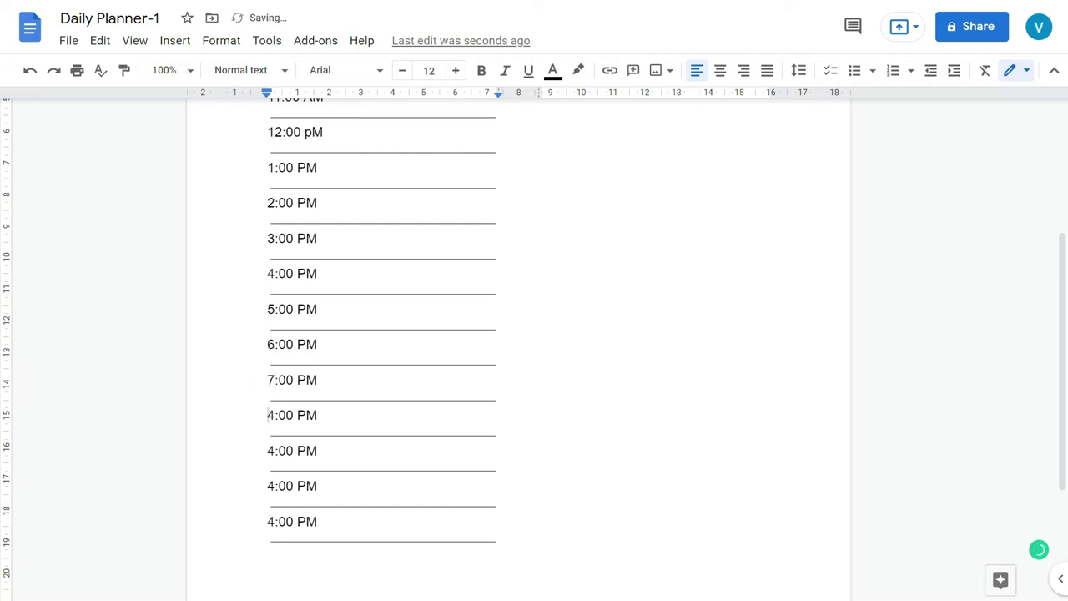
{"action": "key", "text": "Delete"}
{"action": "type", "text": "7"}
{"action": "key", "text": "Left"}
{"action": "key", "text": "Down"}
{"action": "key", "text": "Delete"}
{"action": "type", "text": "7"}
{"action": "key", "text": "Left"}
{"action": "key", "text": "Down"}
{"action": "key", "text": "Delete"}
{"action": "key", "text": "Up"}
{"action": "key", "text": "Up"}
{"action": "key", "text": "Delete"}
{"action": "type", "text": "8"}
{"action": "key", "text": "Left"}
{"action": "key", "text": "Down"}
{"action": "key", "text": "Delete"}
{"action": "type", "text": "9"}
Change the last two pasted times in the schedule to 10:00 PM and 11:00 PM.
{"action": "key", "text": "Left"}
{"action": "key", "text": "Down"}
{"action": "type", "text": "10"}
{"action": "key", "text": "Left"}
{"action": "key", "text": "Left"}
{"action": "key", "text": "Down"}
{"action": "key", "text": "Delete"}
{"action": "type", "text": "11"}
{"action": "scroll", "coordinate": [517, 334], "scroll_direction": "up", "scroll_amount": 2}
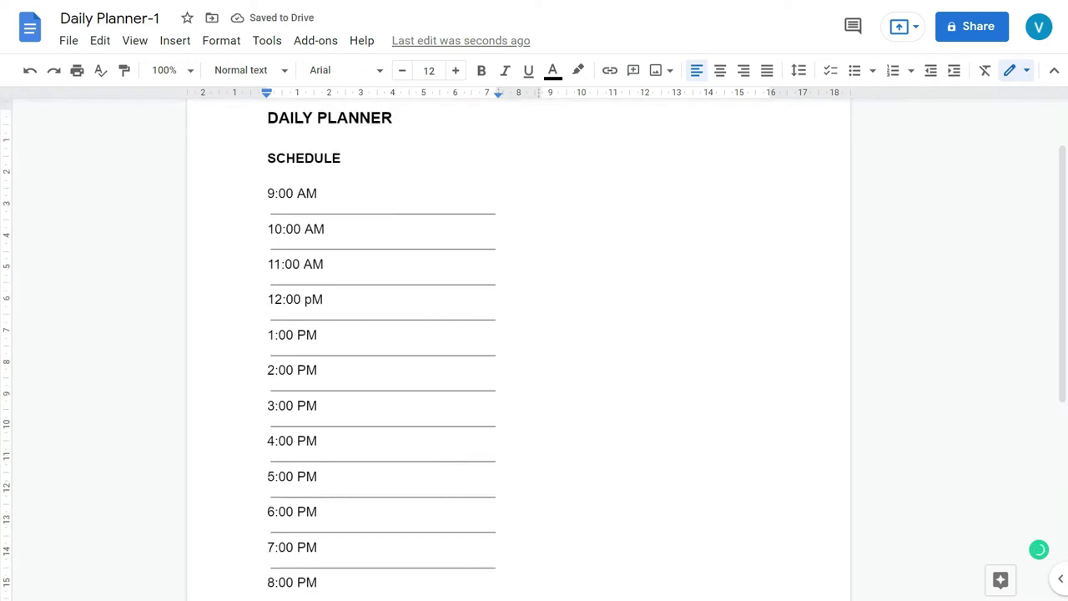
{"action": "scroll", "coordinate": [517, 350], "scroll_direction": "down", "scroll_amount": 3}
{"action": "left_click", "coordinate": [268, 472]}
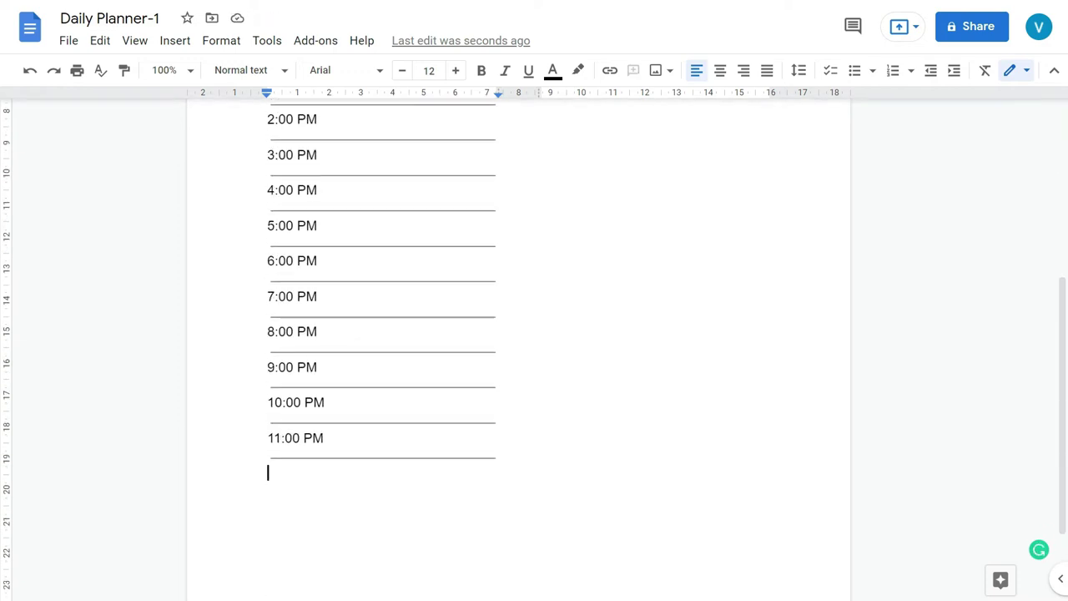
{"action": "key", "text": "ctrl+v"}
{"action": "key", "text": "BackSpace"}
{"action": "key", "text": "BackSpace"}
{"action": "key", "text": "BackSpace"}
{"action": "key", "text": "BackSpace"}
{"action": "key", "text": "BackSpace"}
{"action": "key", "text": "BackSpace"}
{"action": "key", "text": "BackSpace"}
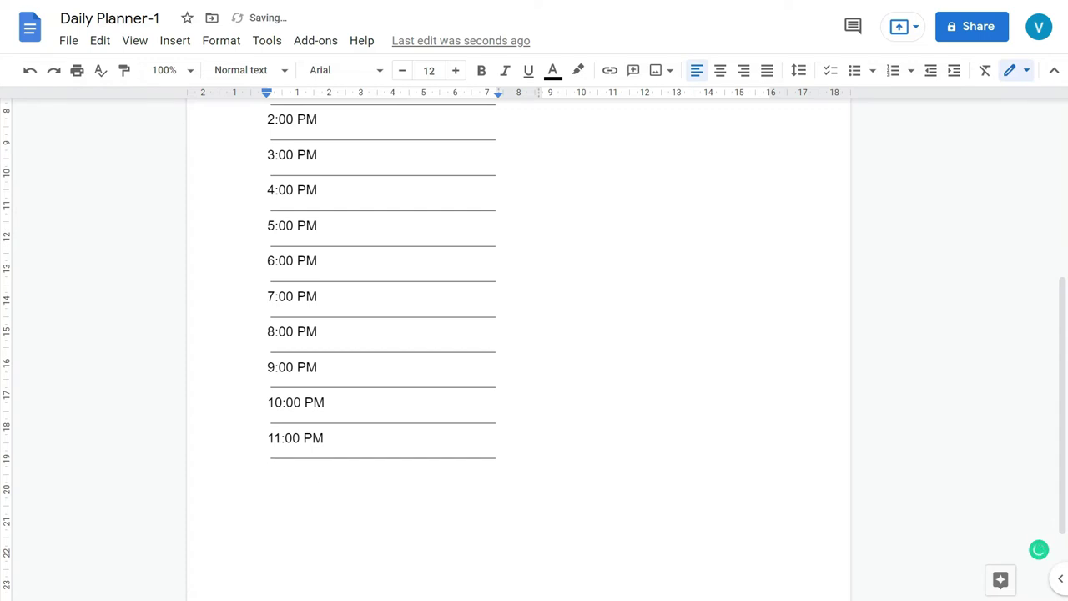
Add the time 12:00 AM below the 11:00 PM row with a horizontal line directly beneath it.
{"action": "type", "text": "12:00 AM"}
{"action": "key", "text": "Return"}
{"action": "left_click", "coordinate": [175, 40]}
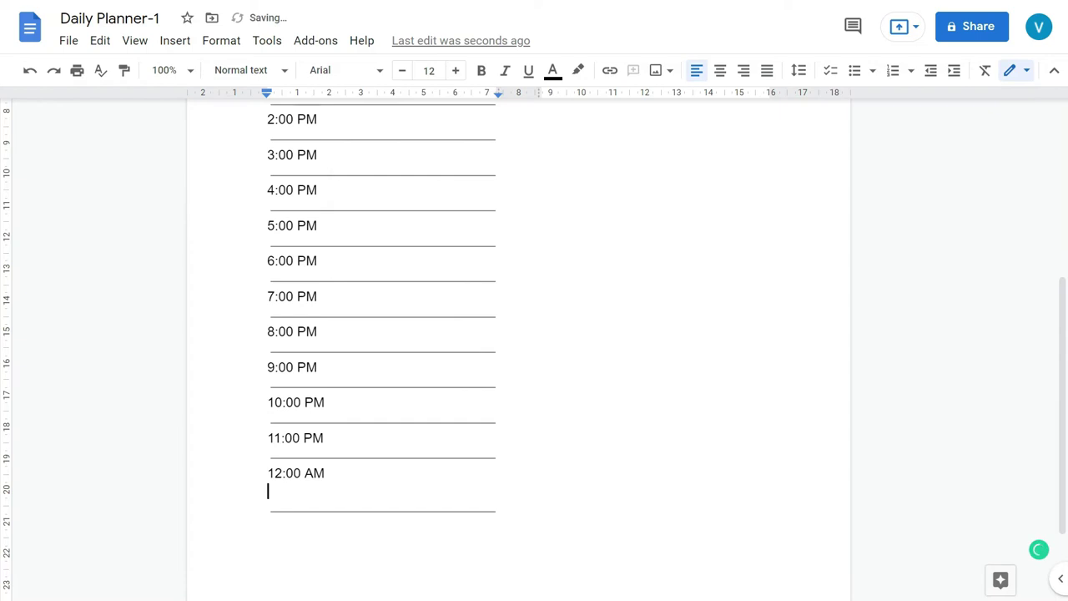
{"action": "key", "text": "BackSpace"}
{"action": "scroll", "coordinate": [518, 350], "scroll_direction": "up", "scroll_amount": 4}
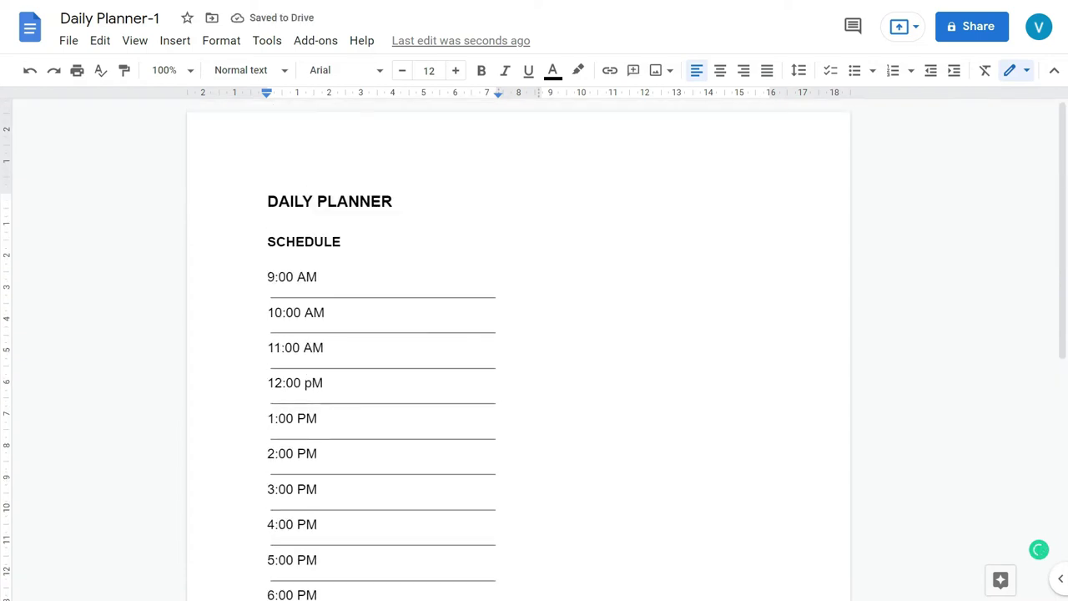
{"action": "scroll", "coordinate": [517, 334], "scroll_direction": "down", "scroll_amount": 1}
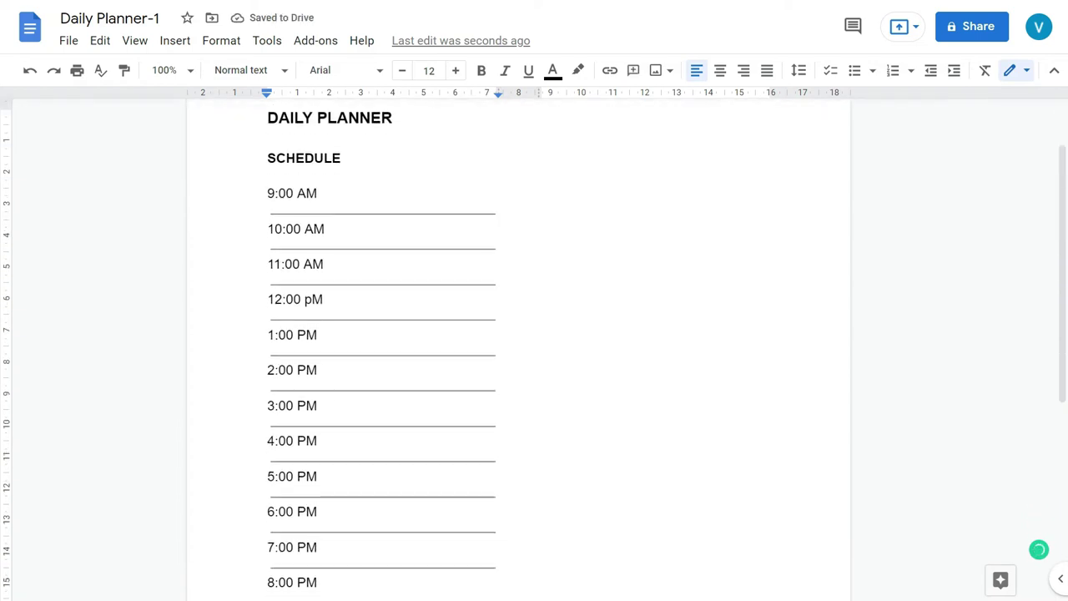
{"action": "scroll", "coordinate": [517, 333], "scroll_direction": "down", "scroll_amount": 4}
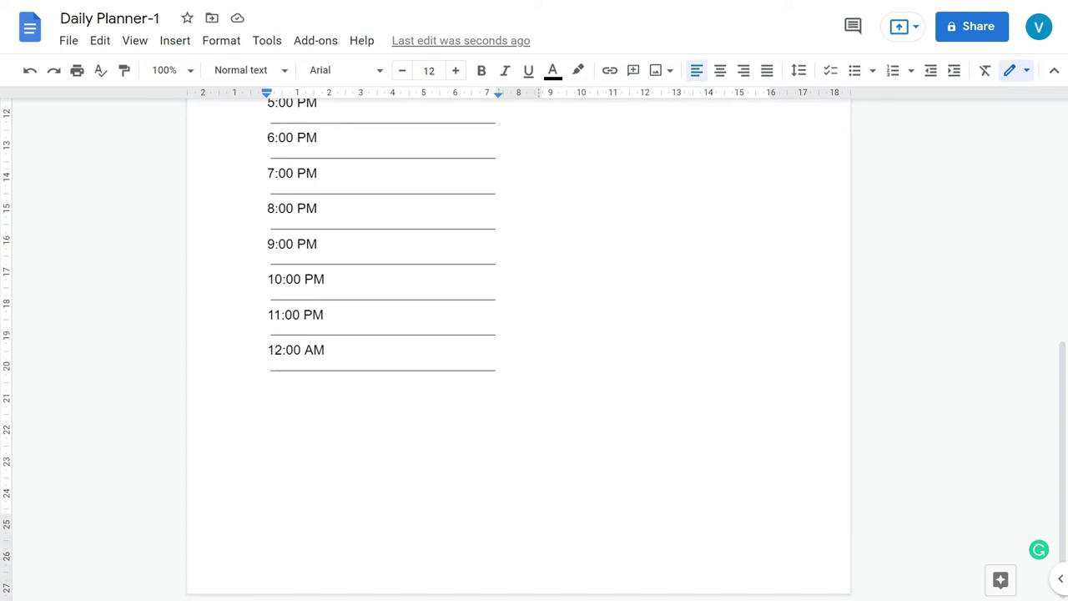
{"action": "scroll", "coordinate": [517, 334], "scroll_direction": "up", "scroll_amount": 5}
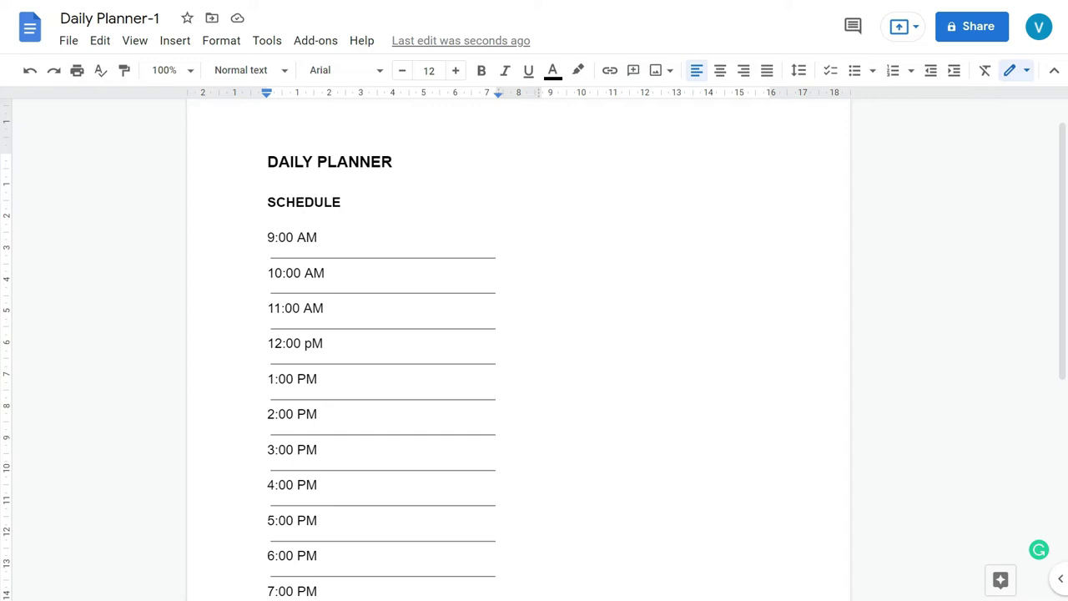
Add the heading NOTES below the last schedule line and start a new line beneath it.
{"action": "scroll", "coordinate": [517, 334], "scroll_direction": "down", "scroll_amount": 5}
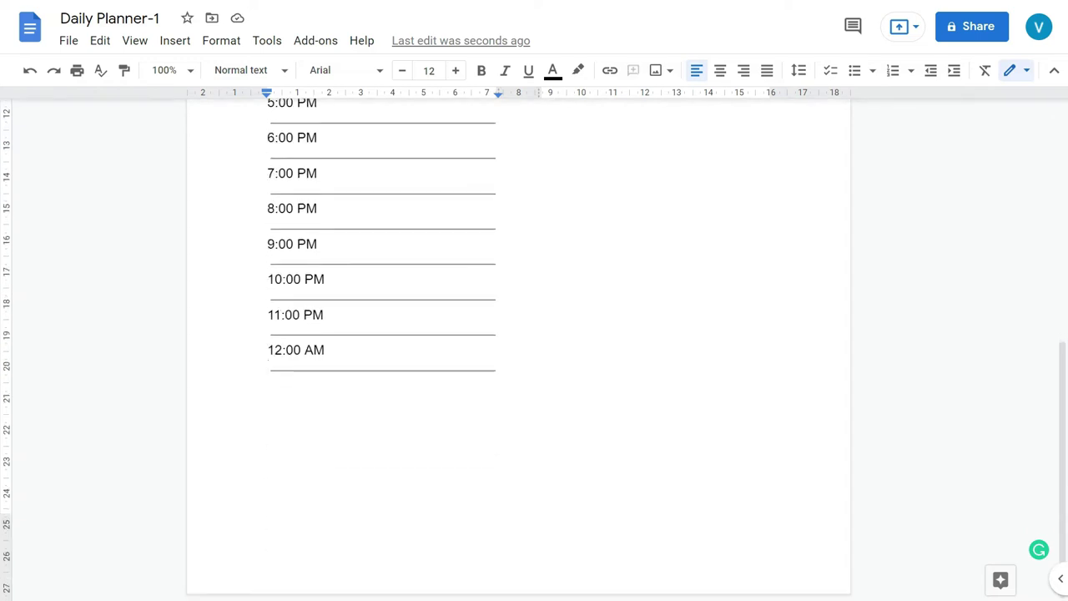
{"action": "type", "text": "NOTES"}
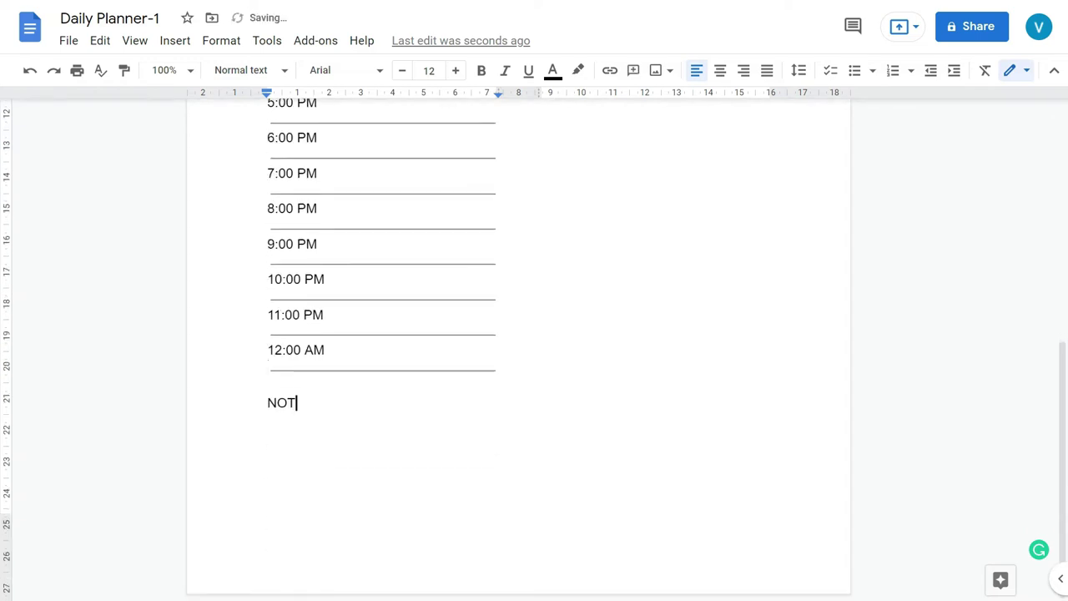
{"action": "key", "text": "Return"}
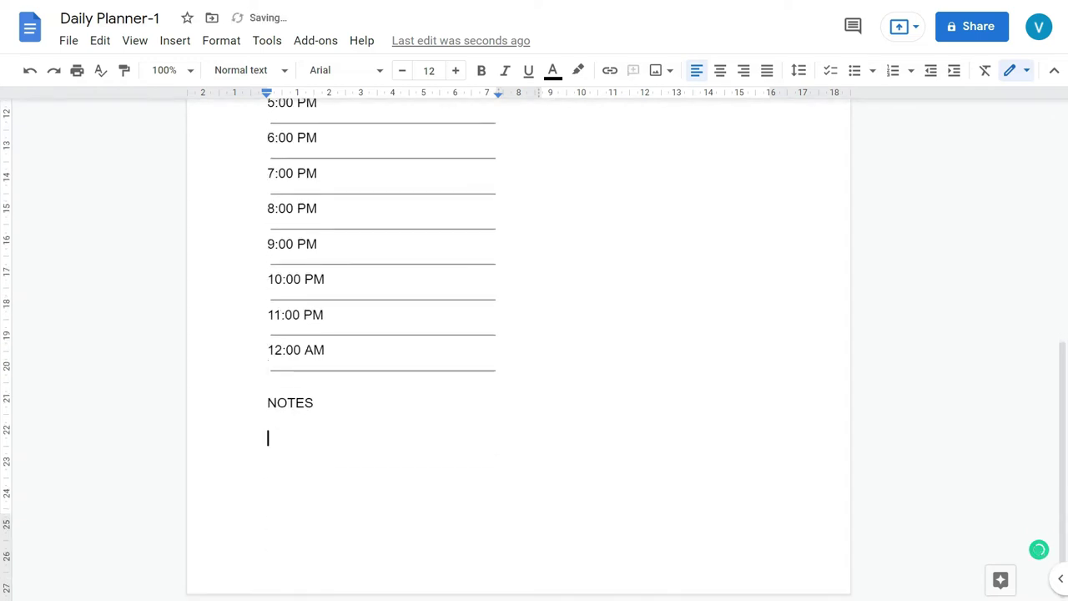
{"action": "left_click", "coordinate": [173, 44]}
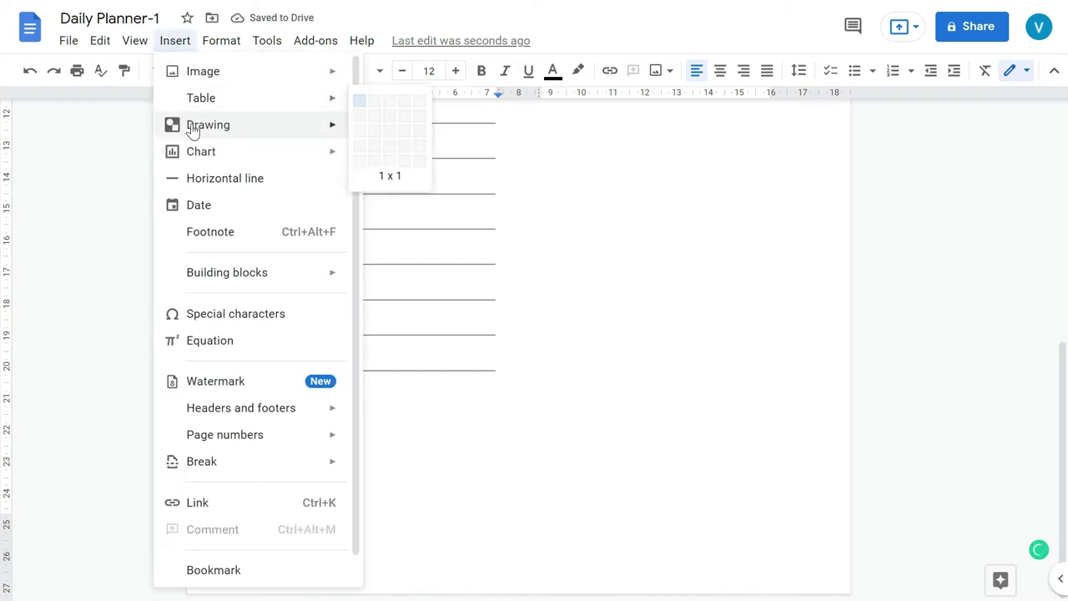
{"action": "mouse_move", "coordinate": [192, 130]}
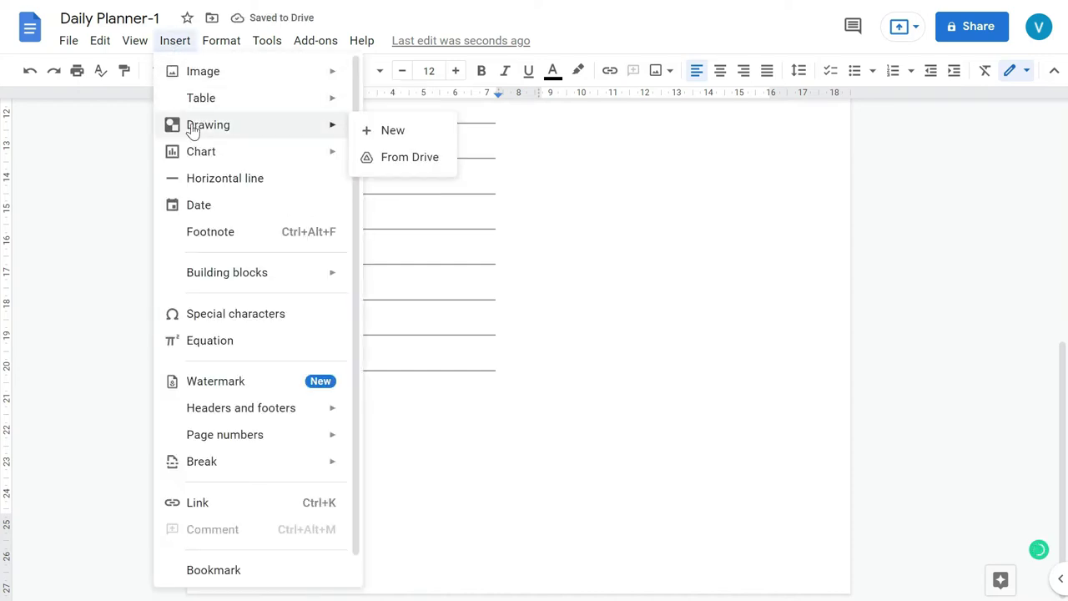
{"action": "left_click", "coordinate": [380, 134]}
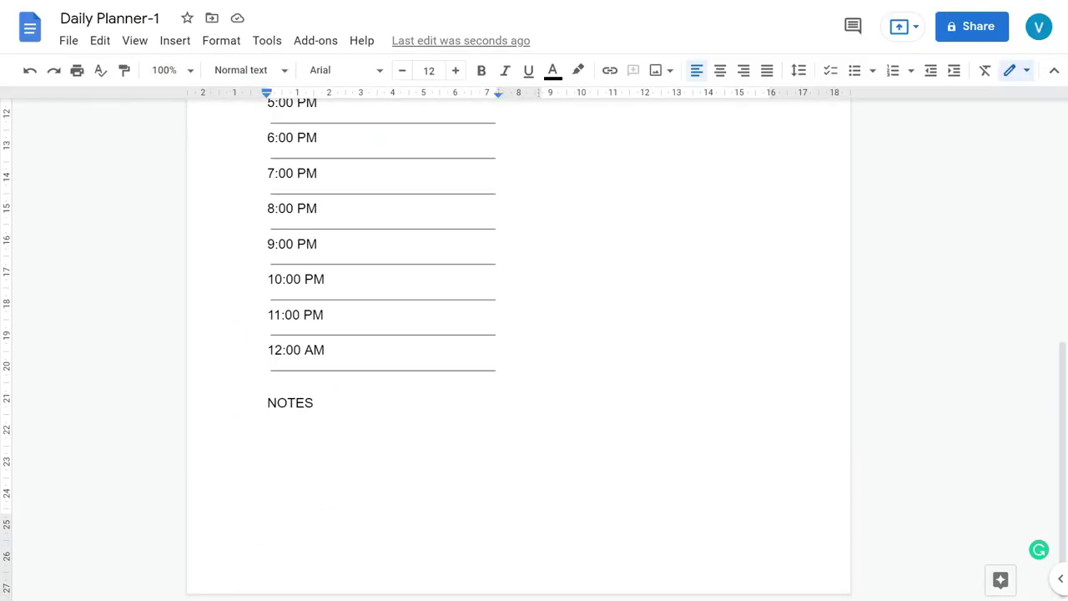
Create a new drawing below the NOTES heading and draw a rectangle about 13 by 8 cm in it.
{"action": "key", "text": "Return"}
{"action": "left_click", "coordinate": [172, 41]}
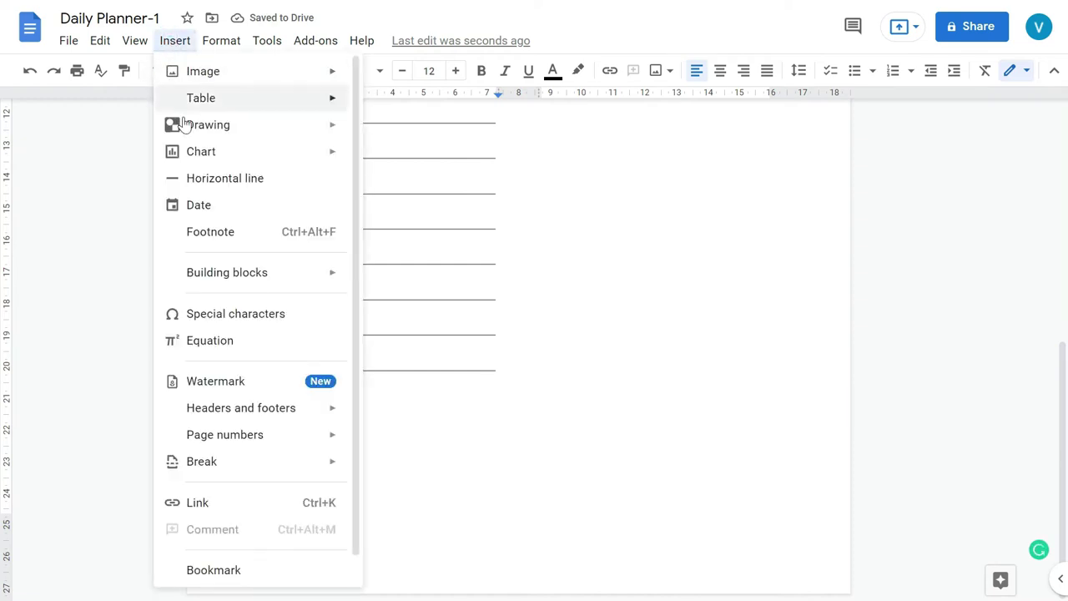
{"action": "mouse_move", "coordinate": [185, 125]}
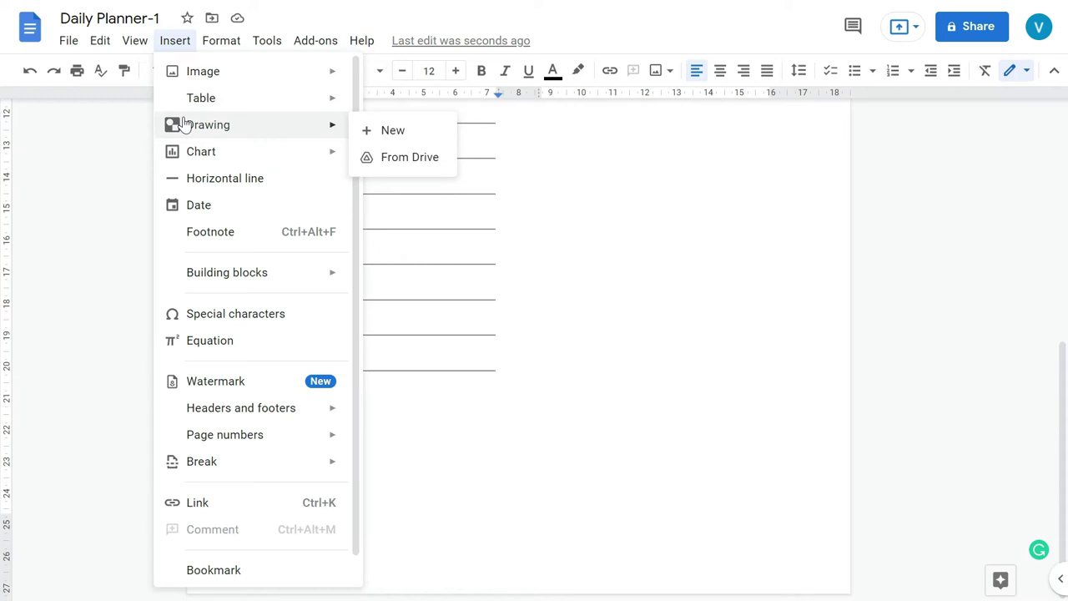
{"action": "left_click", "coordinate": [389, 131]}
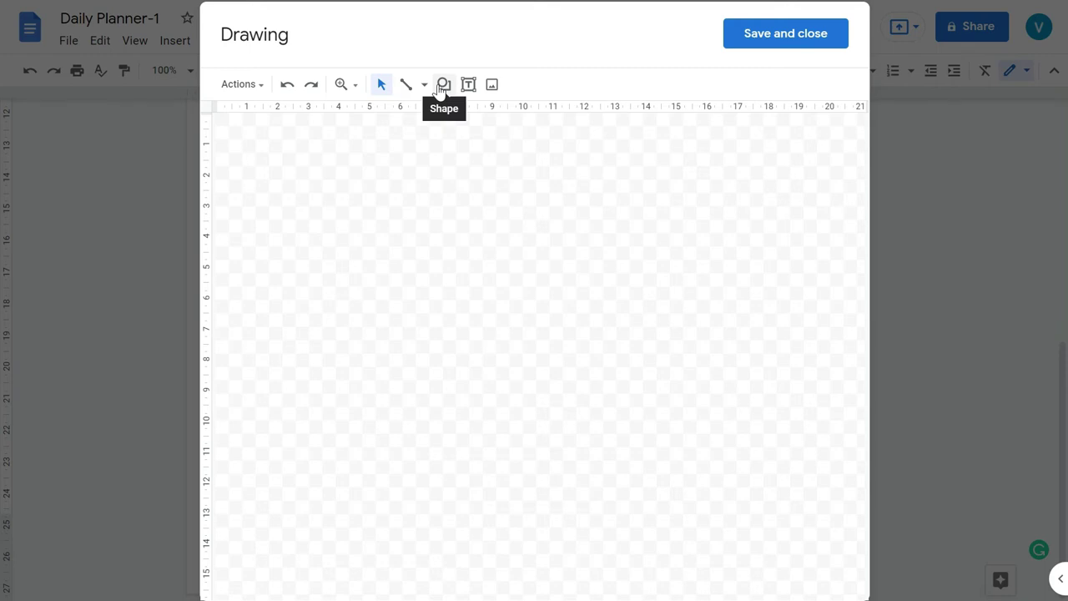
{"action": "left_click", "coordinate": [442, 86]}
{"action": "mouse_move", "coordinate": [465, 123]}
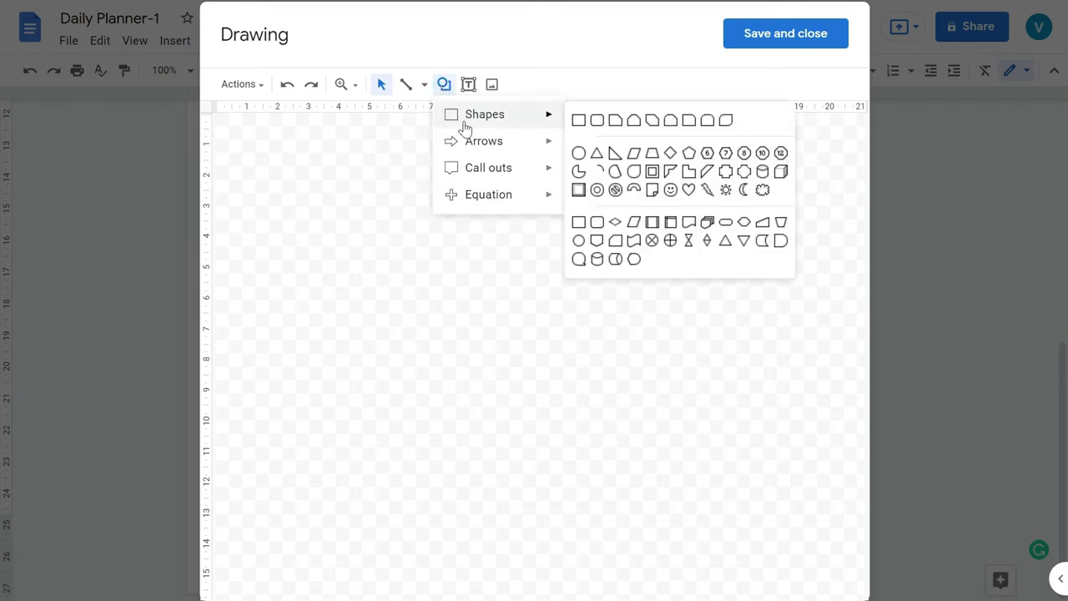
{"action": "left_click", "coordinate": [578, 122]}
{"action": "left_click_drag", "start_coordinate": [331, 203], "coordinate": [714, 510]}
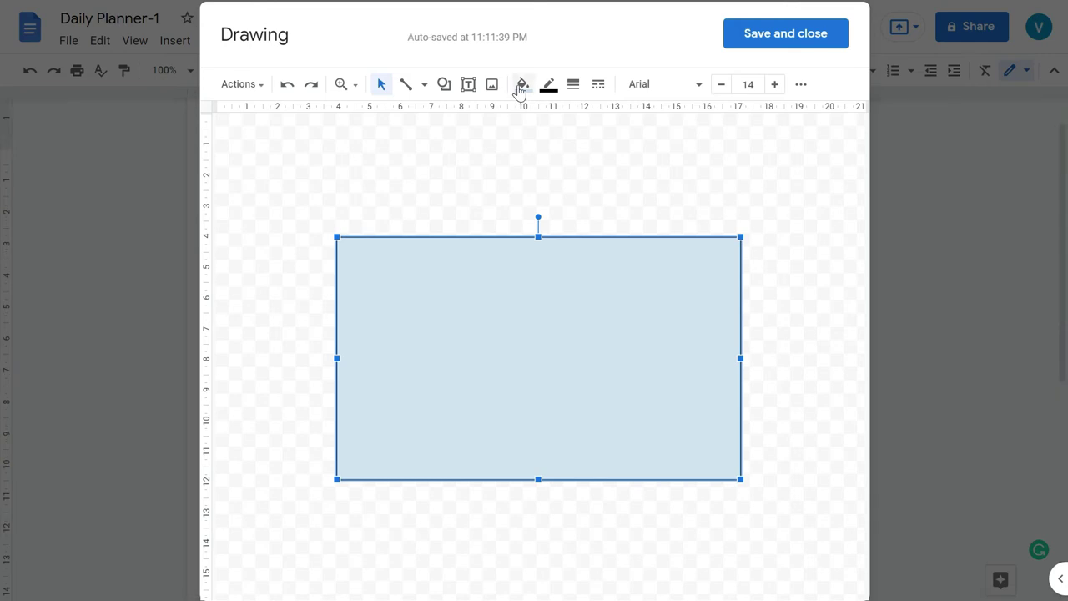
Fill the rectangle in the drawing with white, shift it slightly, and save the drawing into the document.
{"action": "left_click", "coordinate": [523, 86]}
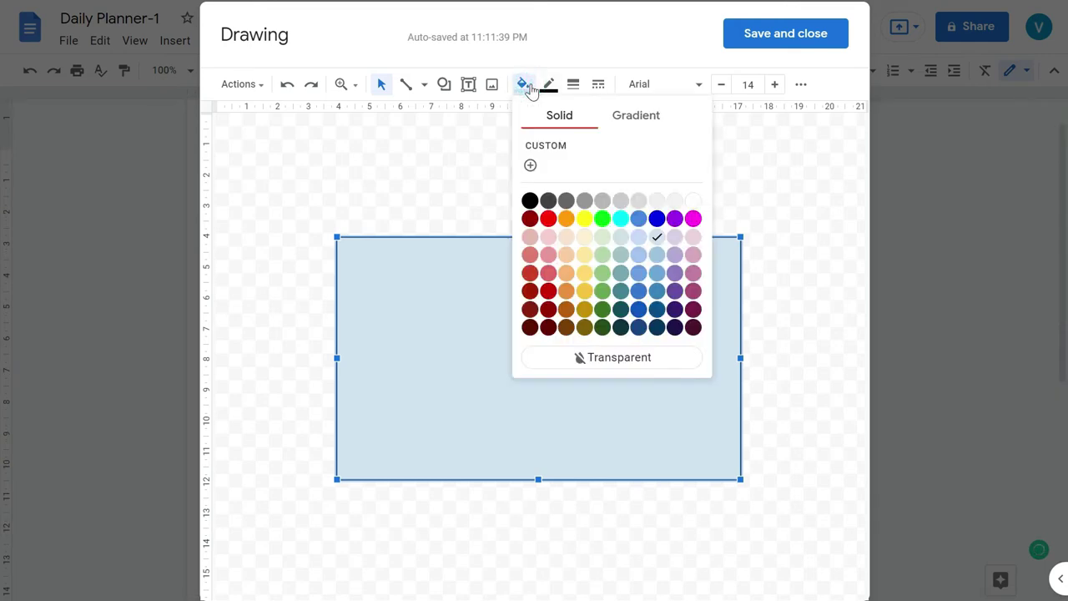
{"action": "left_click", "coordinate": [693, 201]}
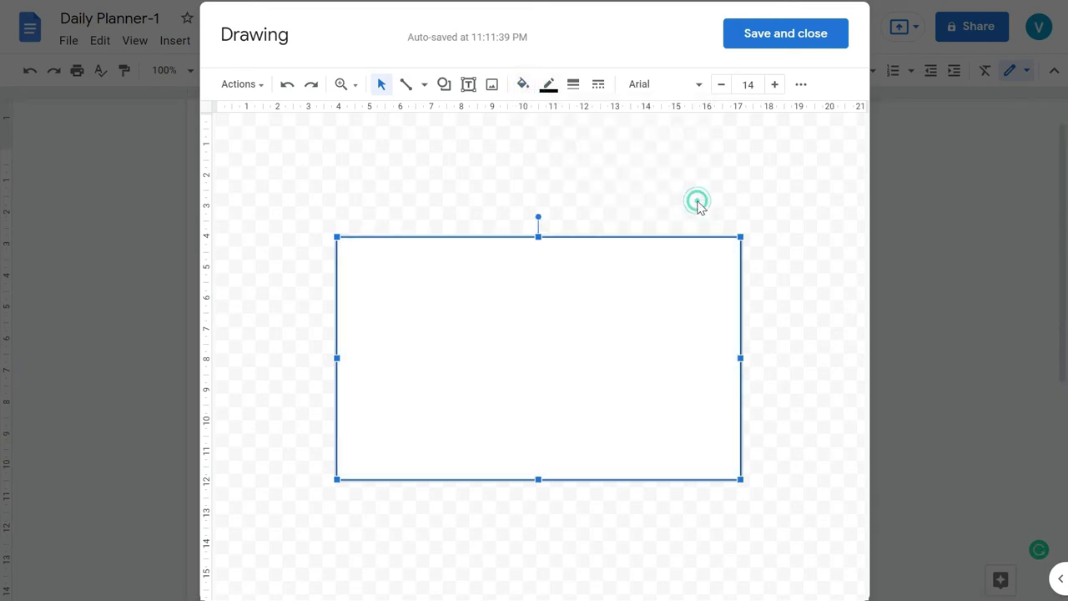
{"action": "left_click", "coordinate": [538, 293]}
{"action": "left_click_drag", "start_coordinate": [715, 292], "coordinate": [721, 290]}
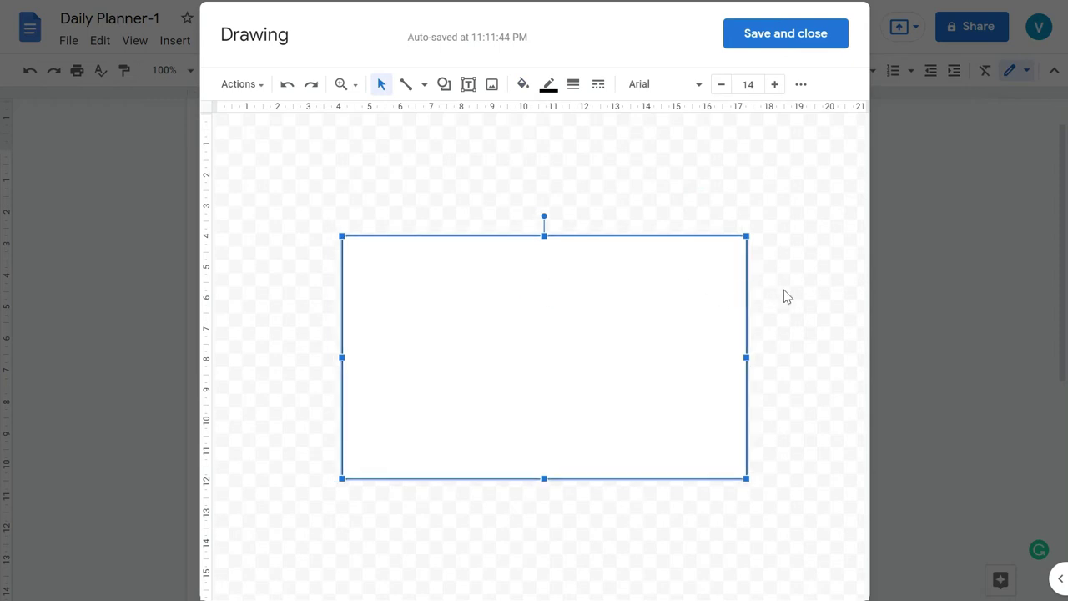
{"action": "left_click", "coordinate": [783, 289]}
{"action": "left_click", "coordinate": [598, 283]}
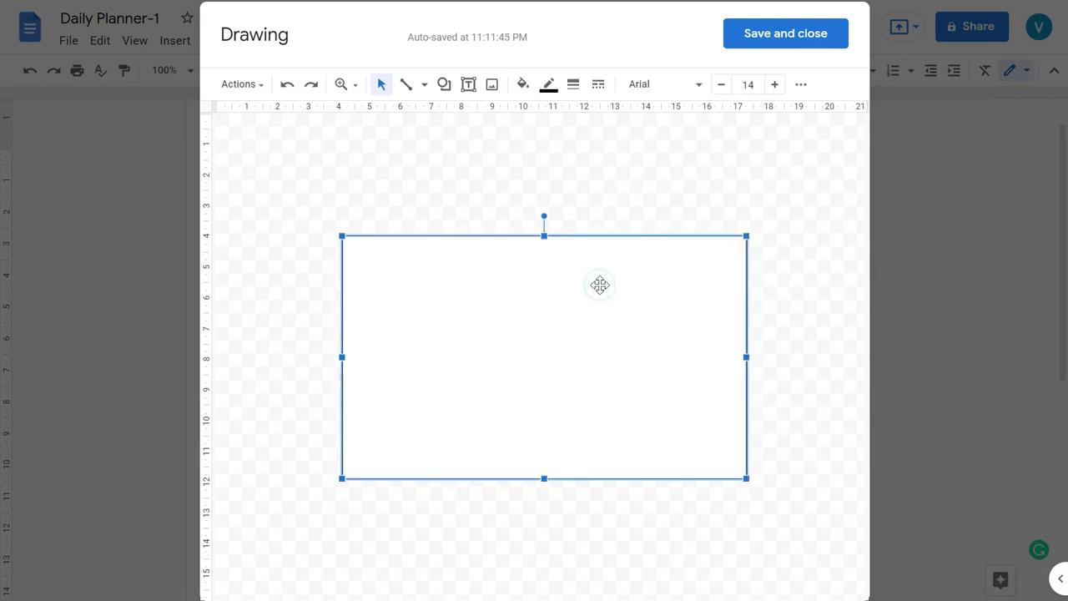
{"action": "left_click", "coordinate": [775, 38]}
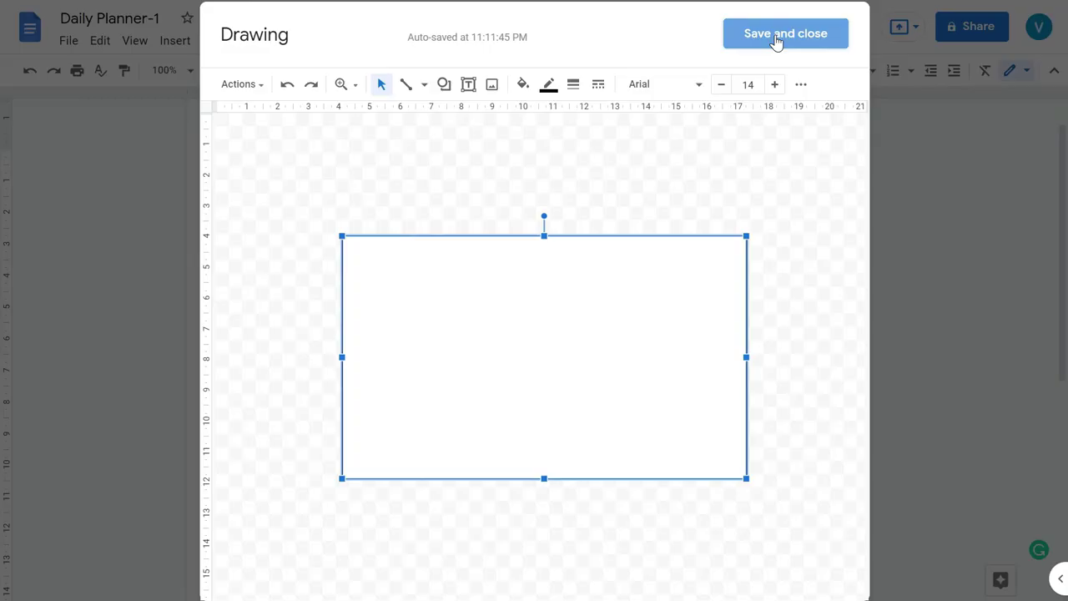
Set the inserted box drawing to wrap text and move it directly below the NOTES heading in the first column.
{"action": "left_click", "coordinate": [625, 205]}
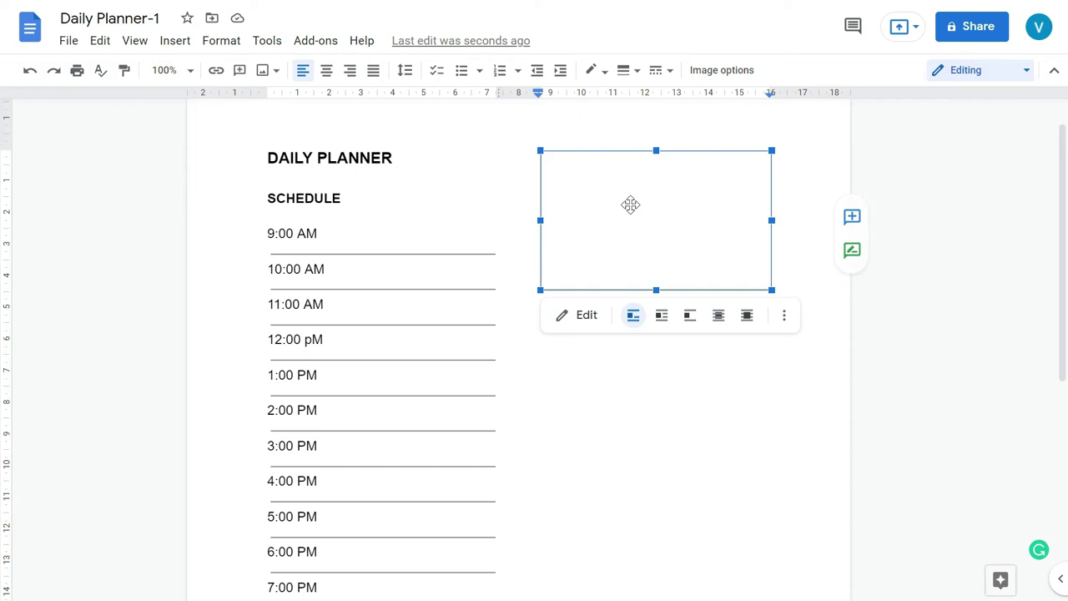
{"action": "left_click", "coordinate": [662, 321]}
{"action": "left_click_drag", "start_coordinate": [639, 211], "coordinate": [360, 448]}
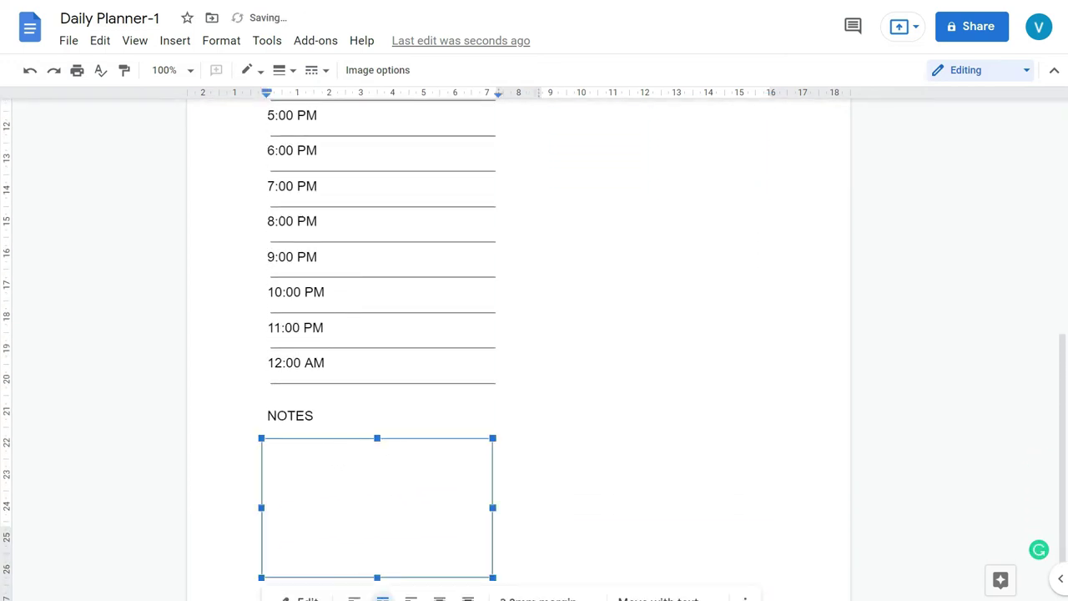
{"action": "left_click", "coordinate": [631, 394]}
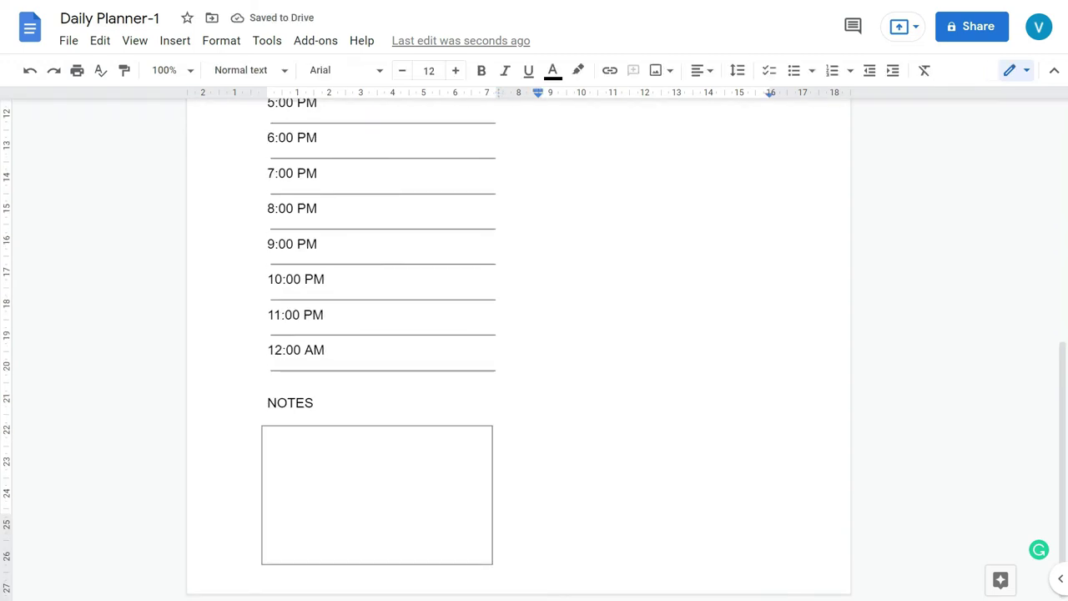
Add a right-aligned DATE: label followed by a short row of dashes at the start of the second column.
{"action": "scroll", "coordinate": [534, 350], "scroll_direction": "up", "scroll_amount": 6}
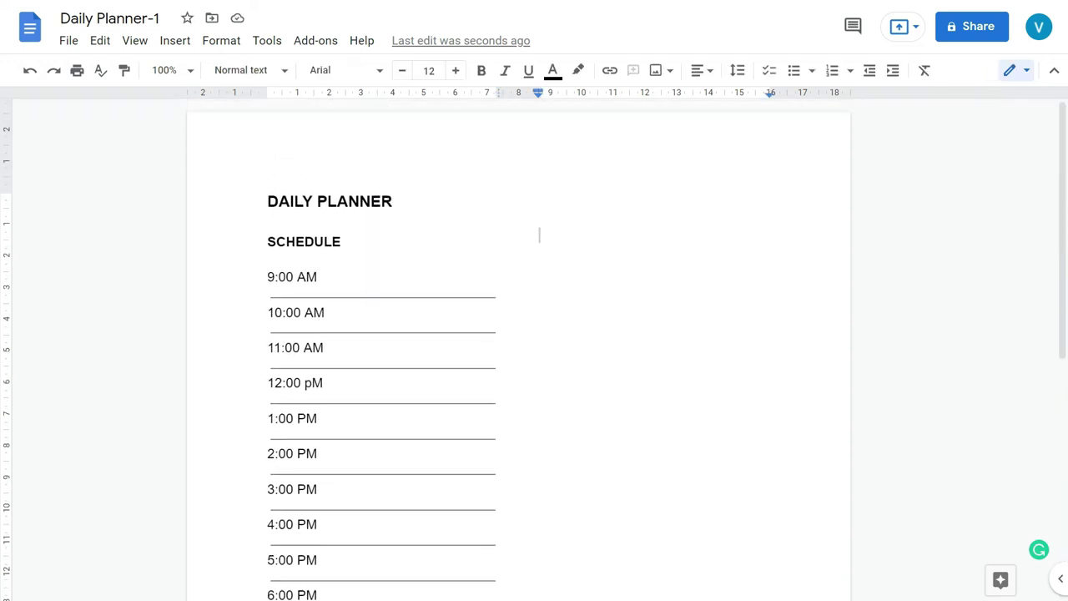
{"action": "scroll", "coordinate": [534, 350], "scroll_direction": "down", "scroll_amount": 5}
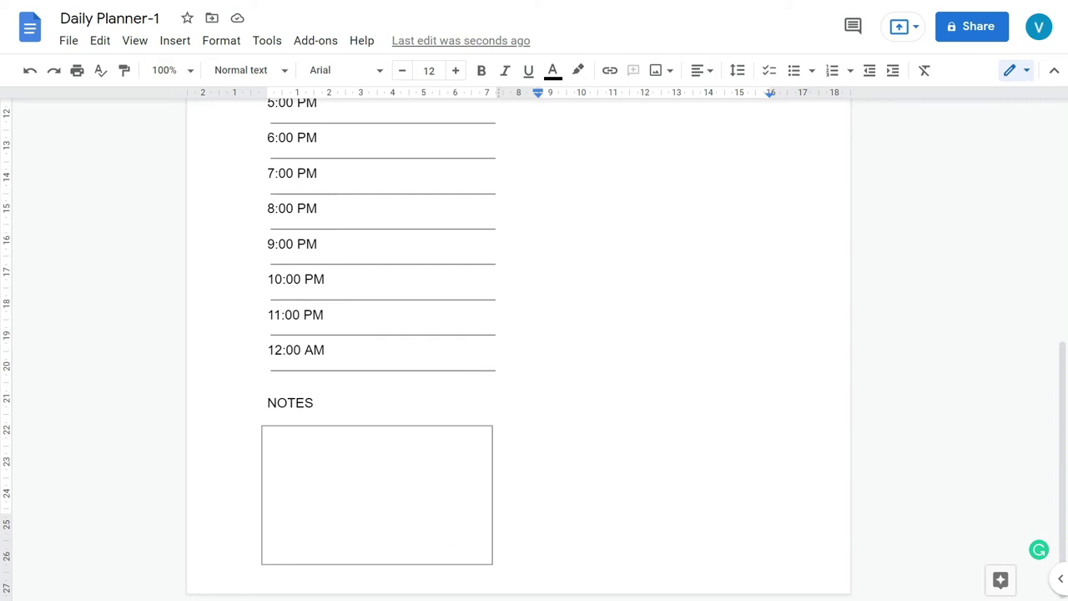
{"action": "scroll", "coordinate": [539, 235], "scroll_direction": "up", "scroll_amount": 5}
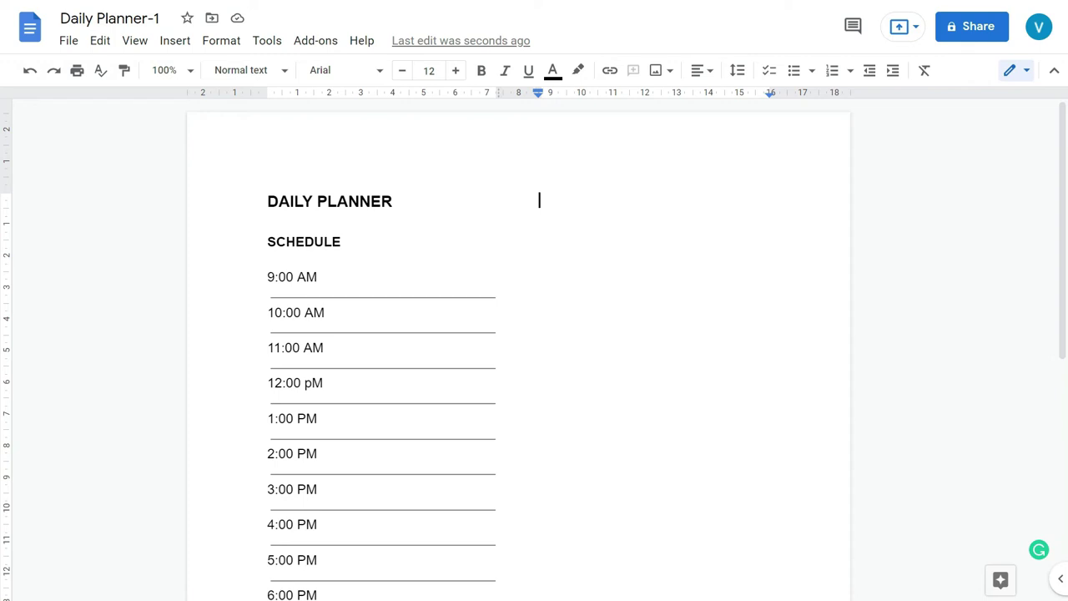
{"action": "left_click", "coordinate": [702, 74]}
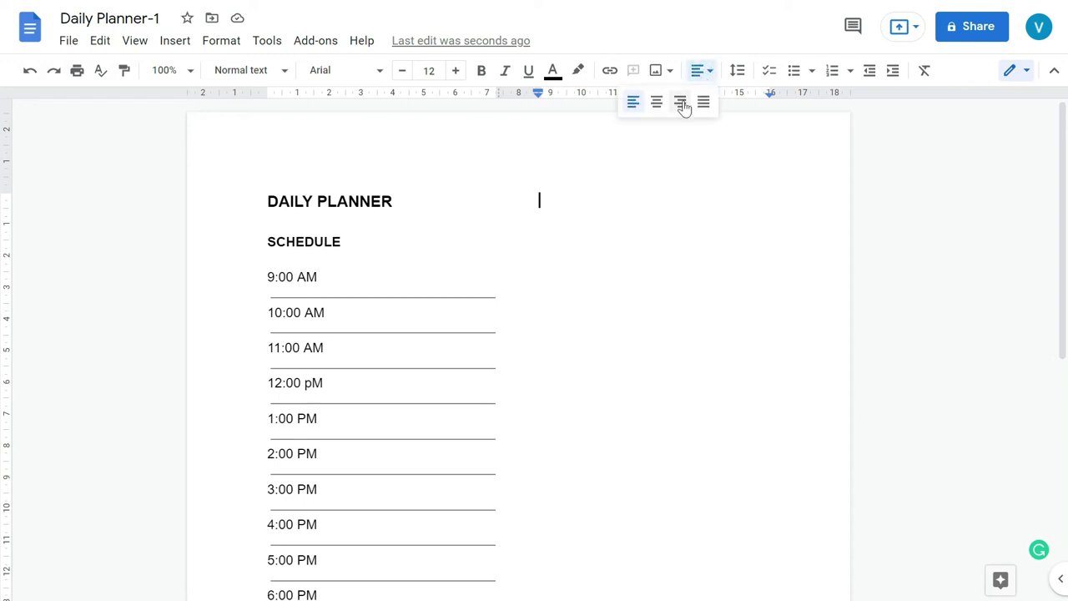
{"action": "left_click", "coordinate": [680, 102]}
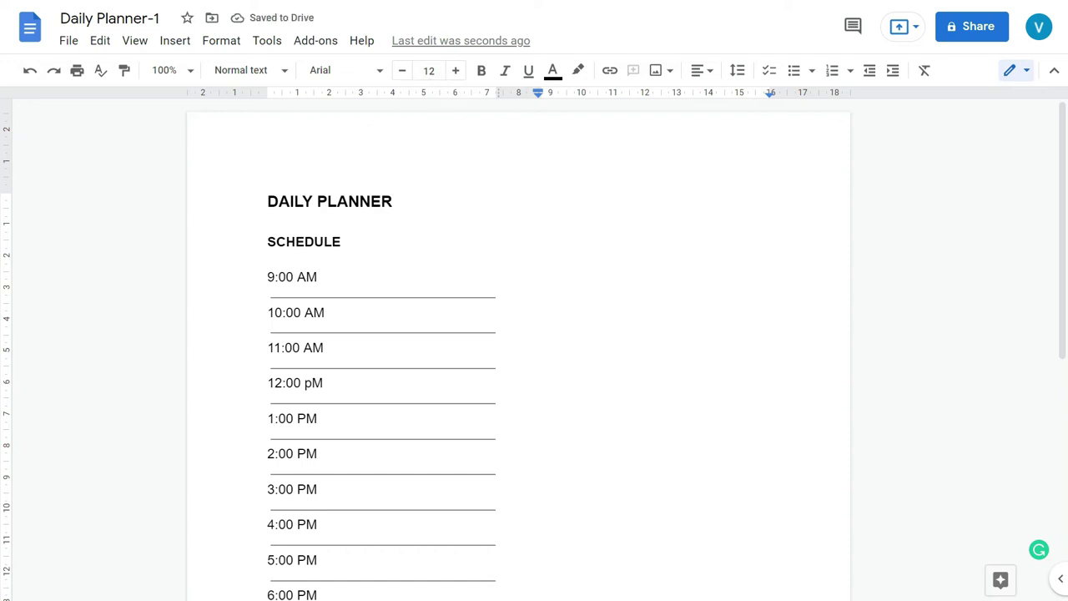
{"action": "type", "text": "DATE"}
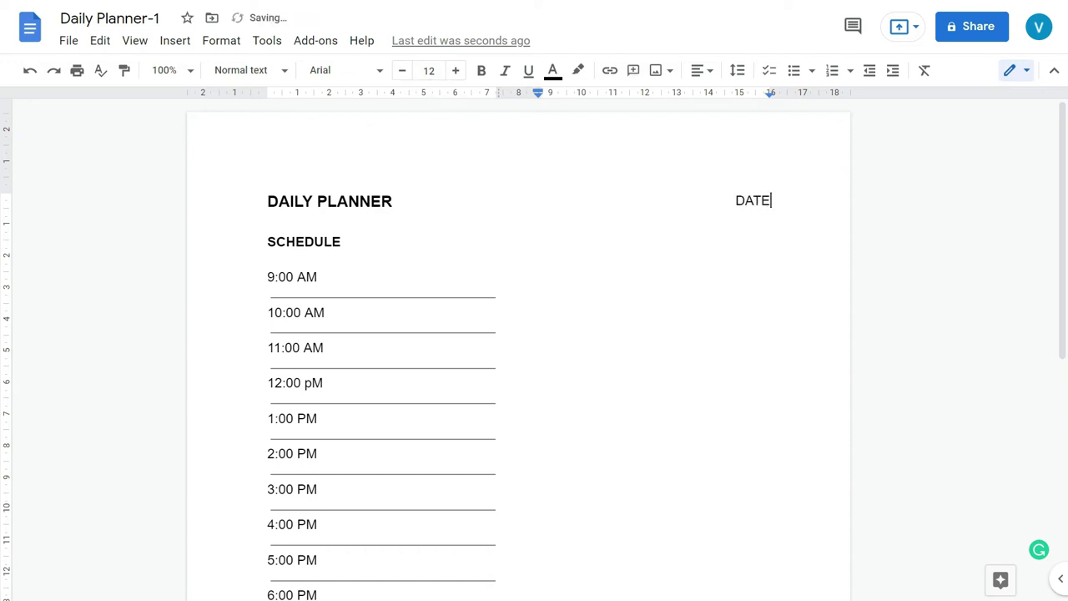
{"action": "type", "text": ":-------------"}
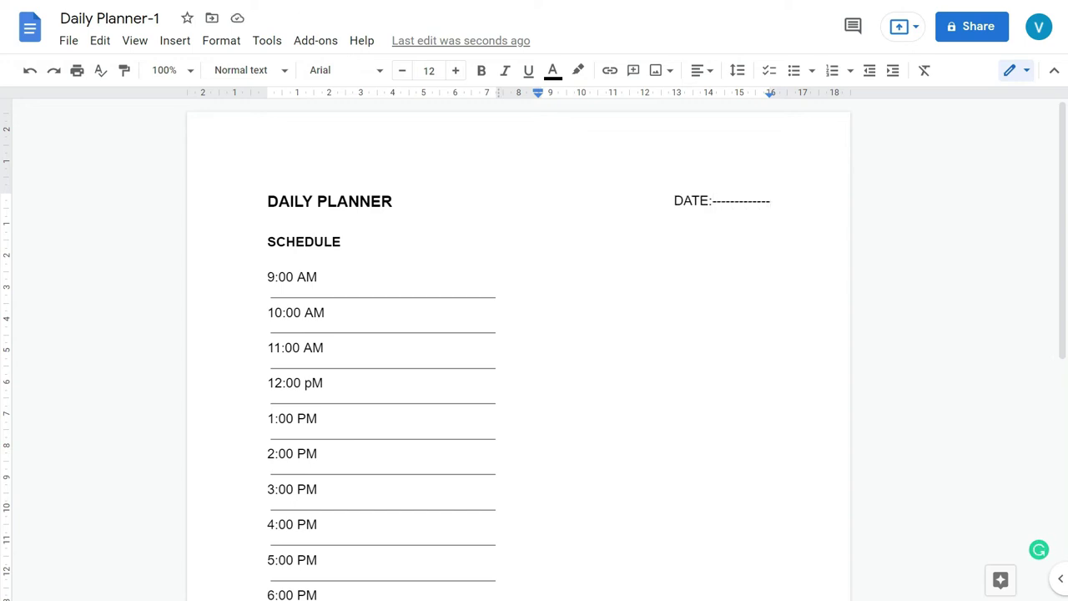
Insert a table with seven columns and one row below the DATE line.
{"action": "key", "text": "Return"}
{"action": "left_click", "coordinate": [174, 41]}
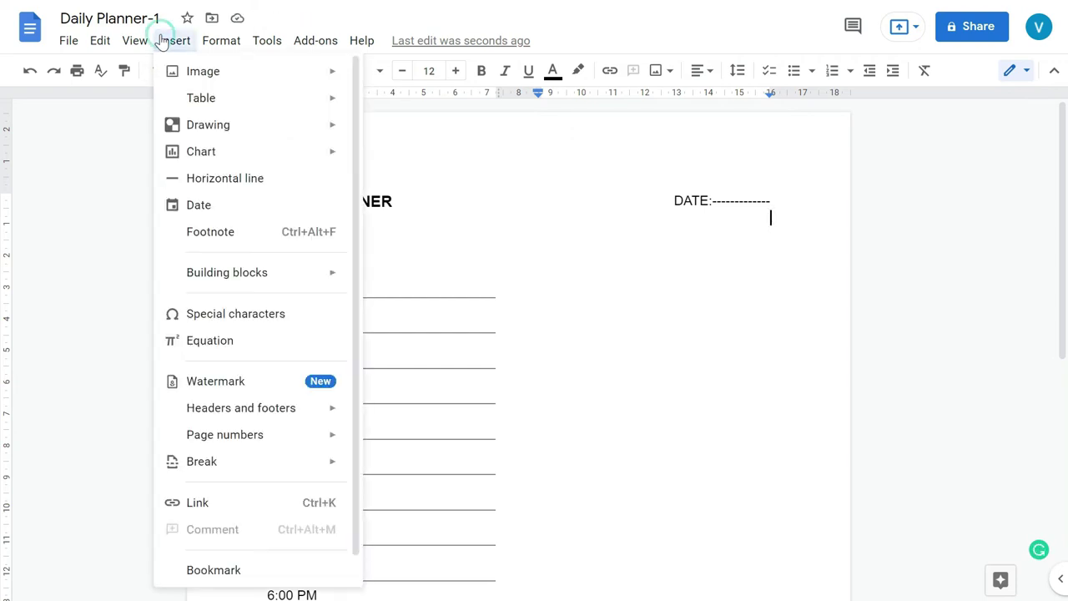
{"action": "mouse_move", "coordinate": [201, 98]}
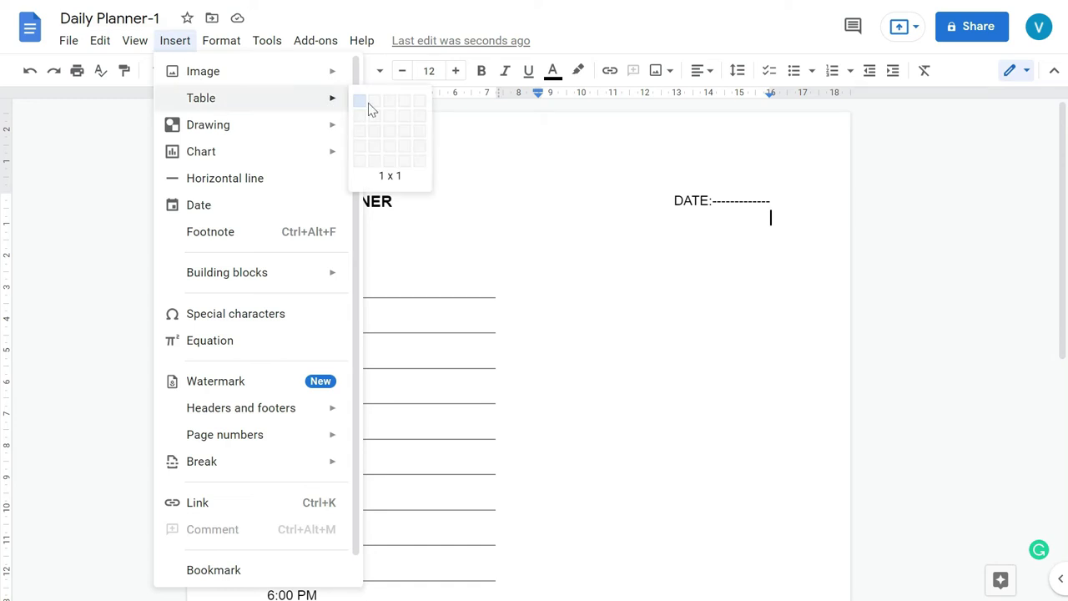
{"action": "left_click", "coordinate": [445, 100]}
{"action": "left_click", "coordinate": [622, 241]}
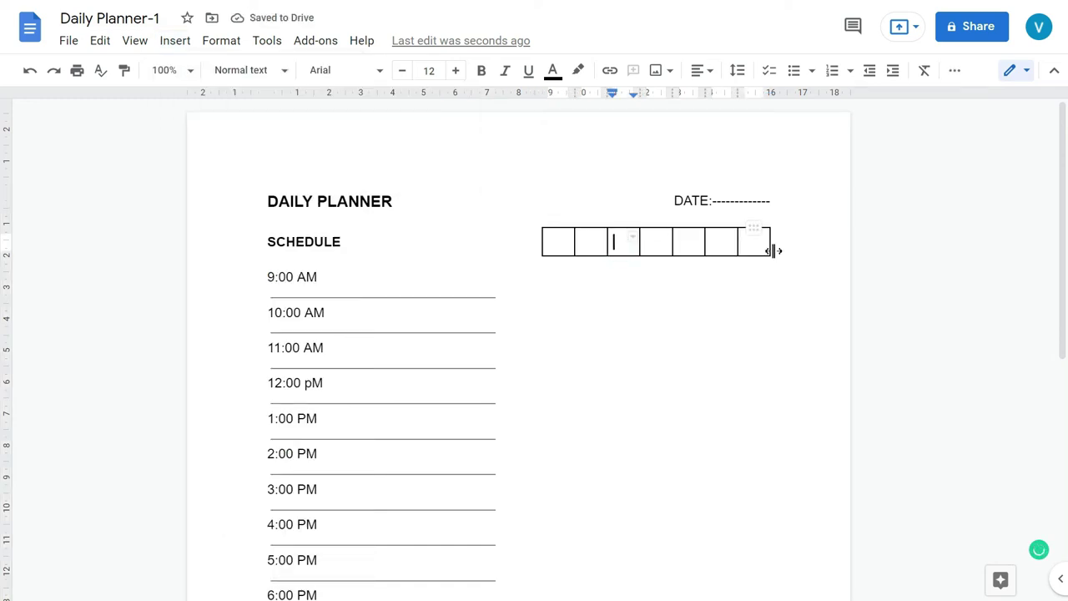
{"action": "left_click", "coordinate": [659, 295]}
Fill the seven table cells with the weekday initials M, T, W, T, F, S, S.
{"action": "left_click", "coordinate": [562, 242]}
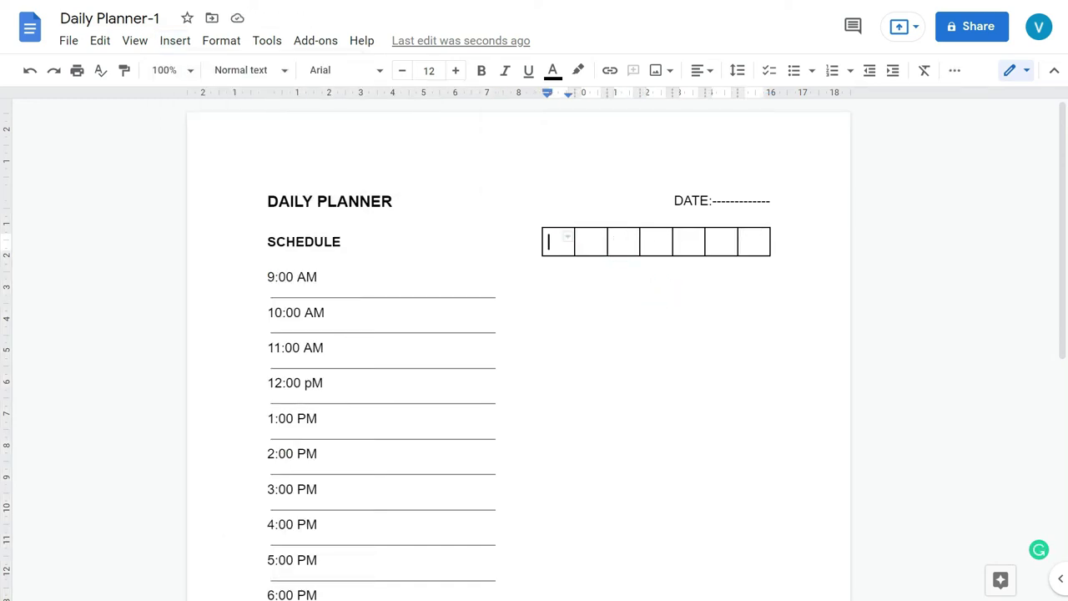
{"action": "type", "text": "M"}
{"action": "key", "text": "Tab"}
{"action": "type", "text": "T"}
{"action": "key", "text": "Tab"}
{"action": "type", "text": "W"}
{"action": "key", "text": "Tab"}
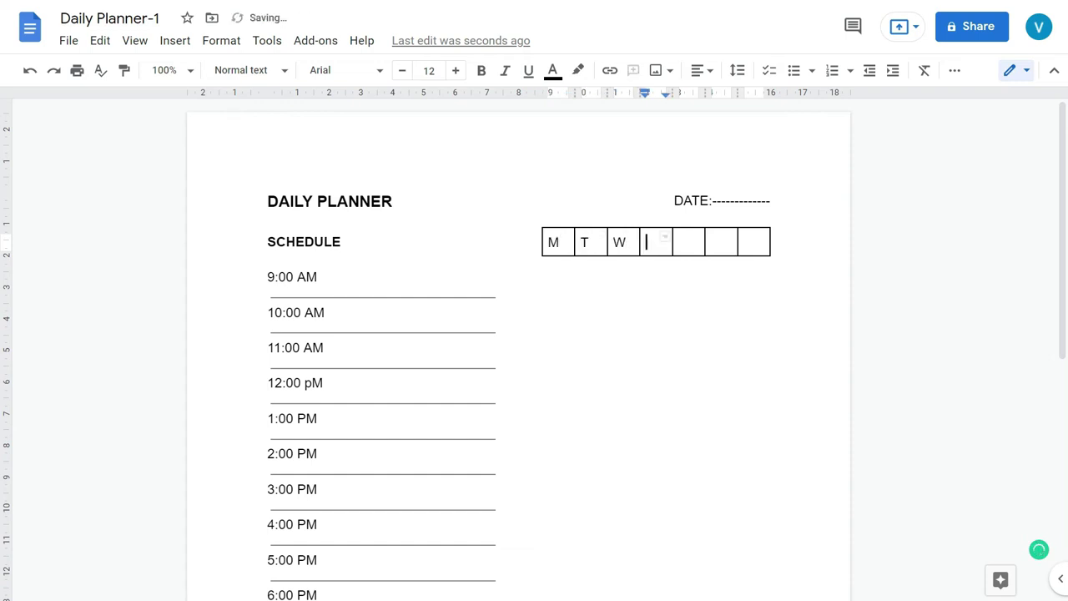
{"action": "type", "text": "T"}
{"action": "key", "text": "Tab"}
{"action": "type", "text": "F"}
{"action": "key", "text": "Tab"}
{"action": "type", "text": "S"}
{"action": "key", "text": "Tab"}
{"action": "type", "text": "S"}
{"action": "left_click", "coordinate": [665, 284]}
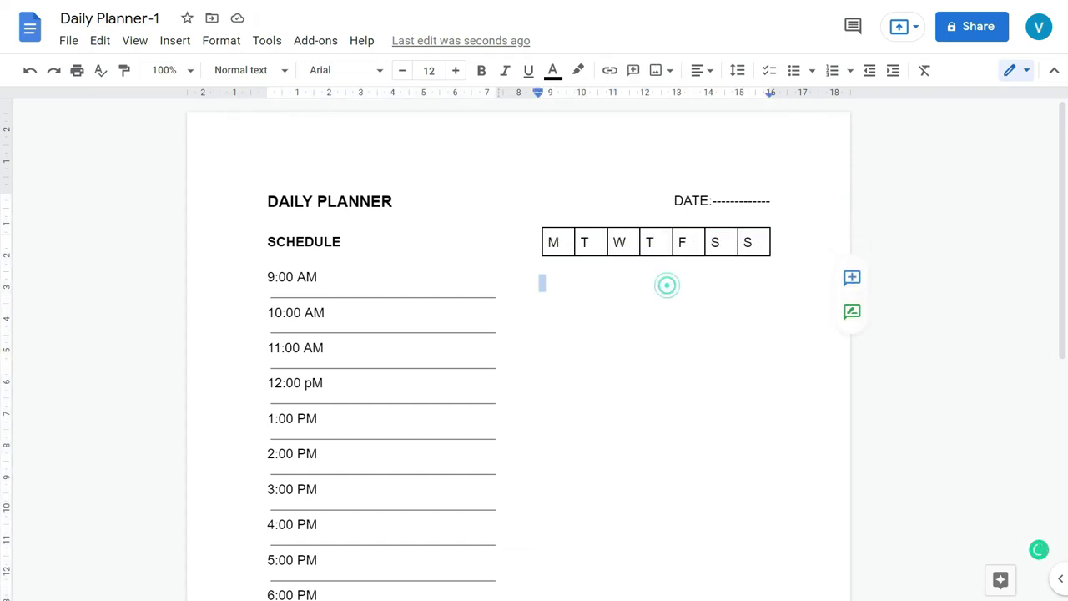
Center the weekday initials in all seven table cells.
{"action": "left_click_drag", "start_coordinate": [559, 241], "coordinate": [761, 242]}
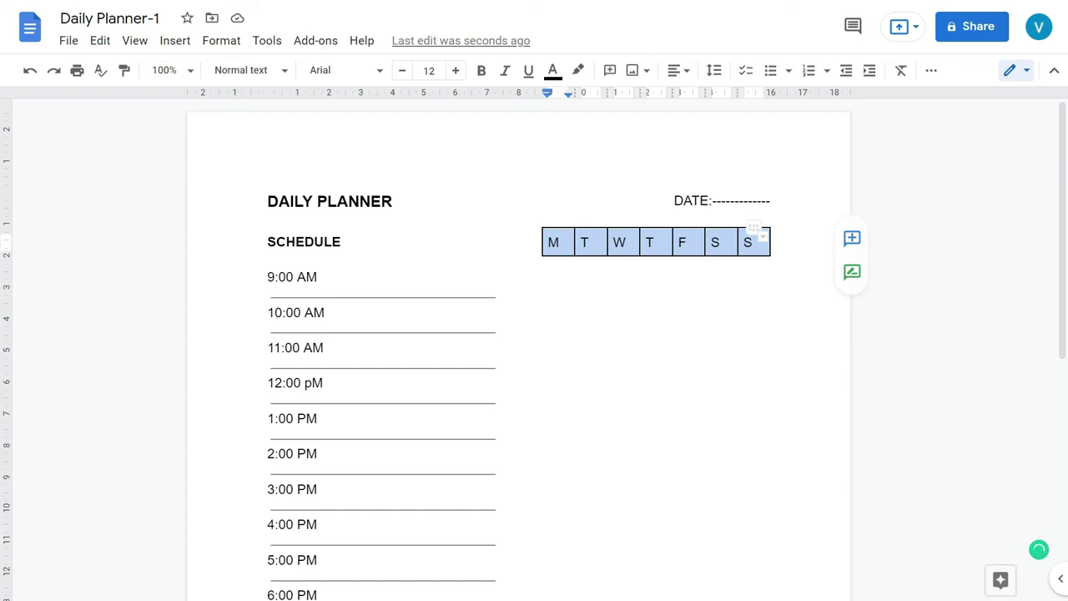
{"action": "left_click", "coordinate": [674, 70]}
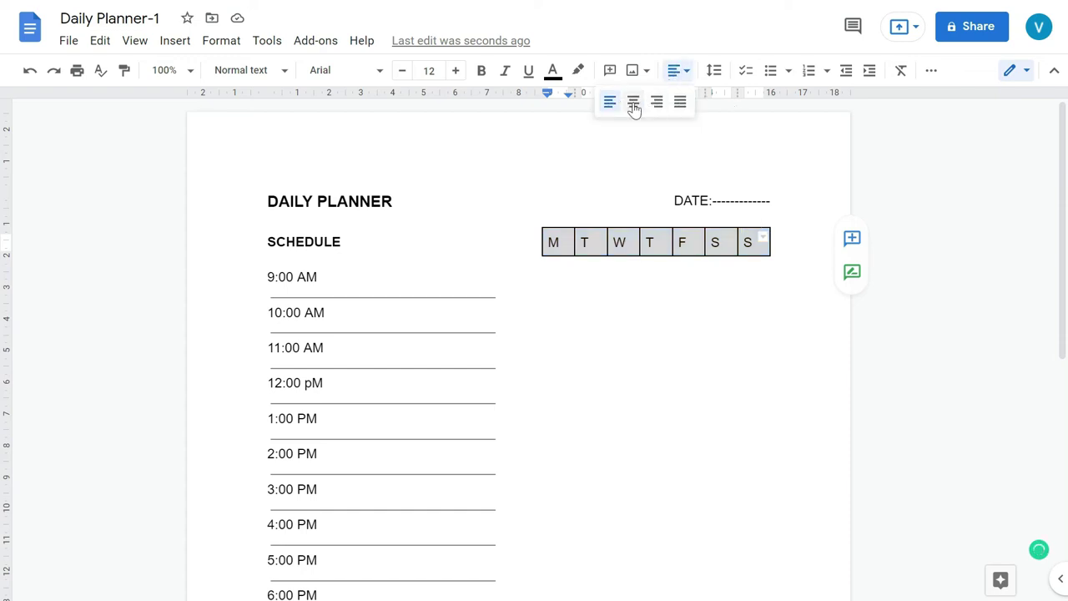
{"action": "left_click", "coordinate": [634, 104]}
{"action": "left_click", "coordinate": [659, 318]}
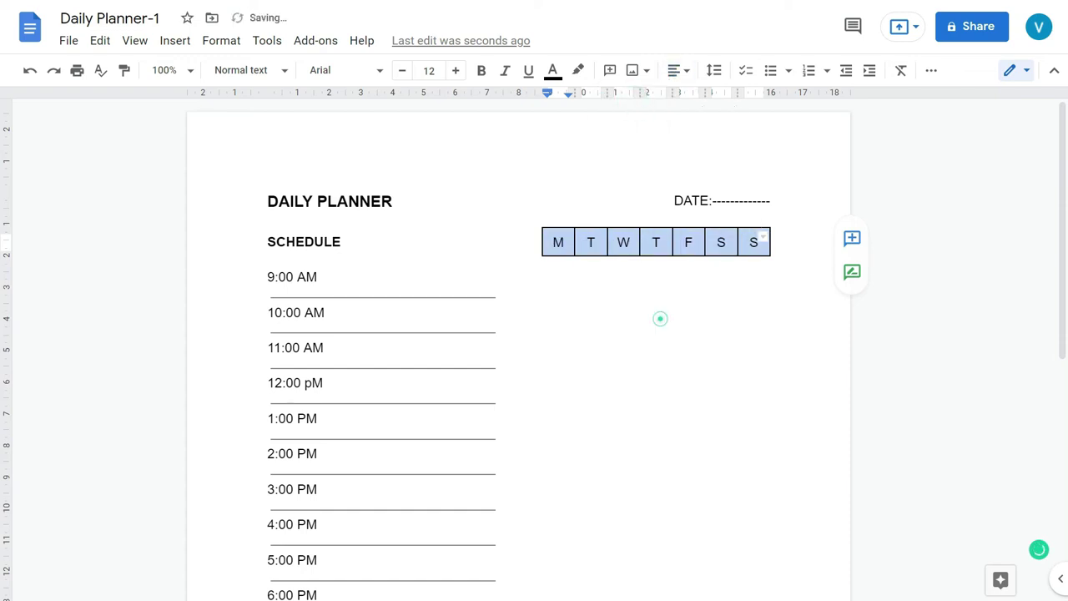
Left-align the DATE line in the second column.
{"action": "left_click", "coordinate": [671, 206]}
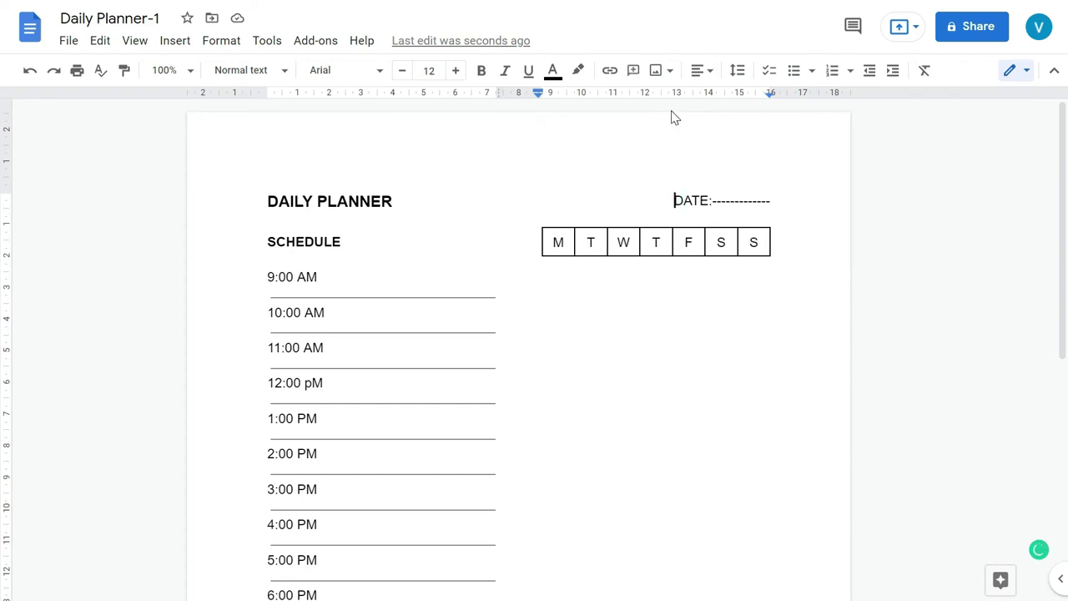
{"action": "left_click", "coordinate": [699, 70]}
{"action": "left_click", "coordinate": [641, 100]}
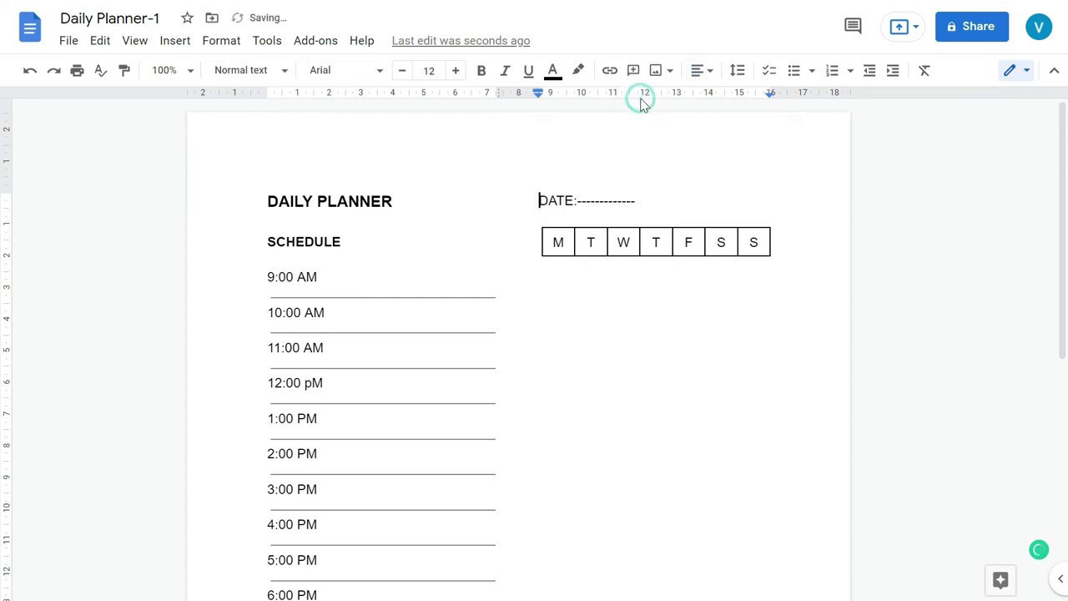
Remove the blank line above the weekday table and extend the dashes after DATE: across the column width.
{"action": "left_click", "coordinate": [558, 213]}
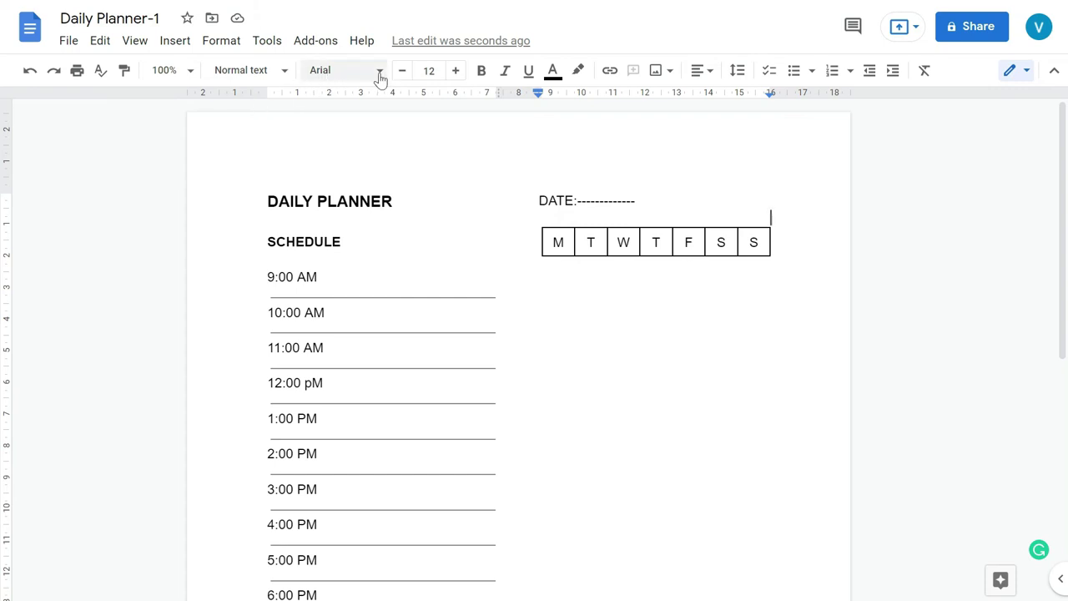
{"action": "key", "text": "BackSpace"}
{"action": "type", "text": "------------------------------"}
Add the bold heading PRIORITIES below the weekday table.
{"action": "left_click", "coordinate": [635, 313]}
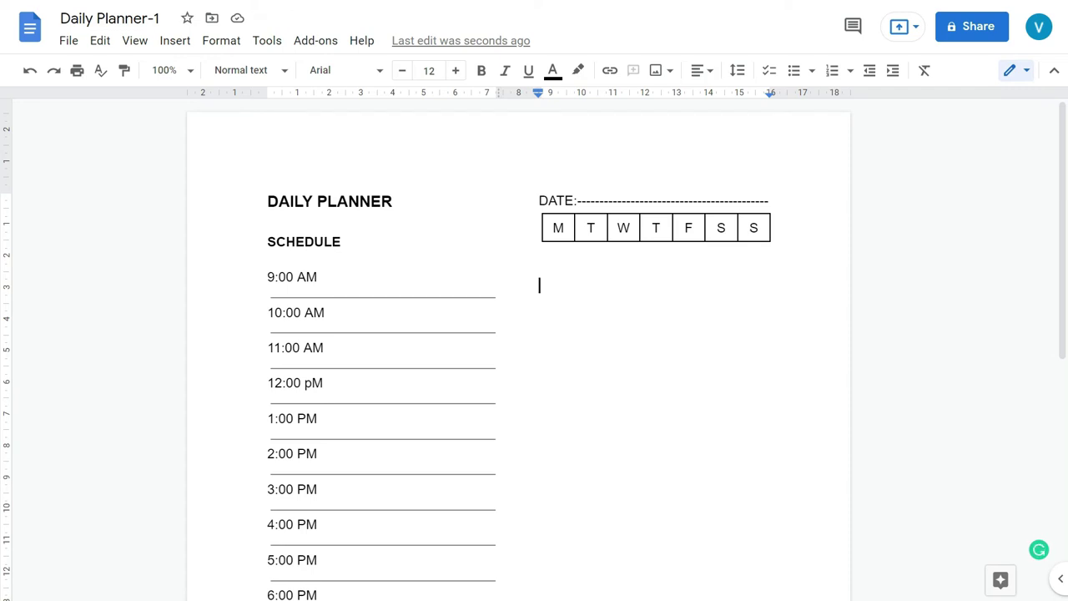
{"action": "type", "text": "PRIORITIES"}
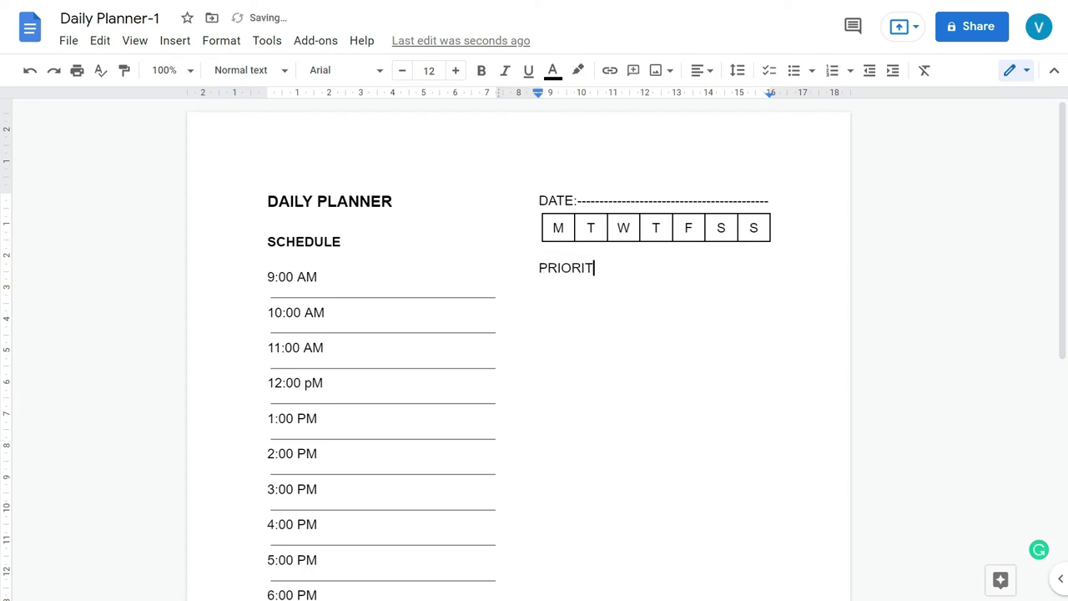
{"action": "triple_click", "coordinate": [584, 257]}
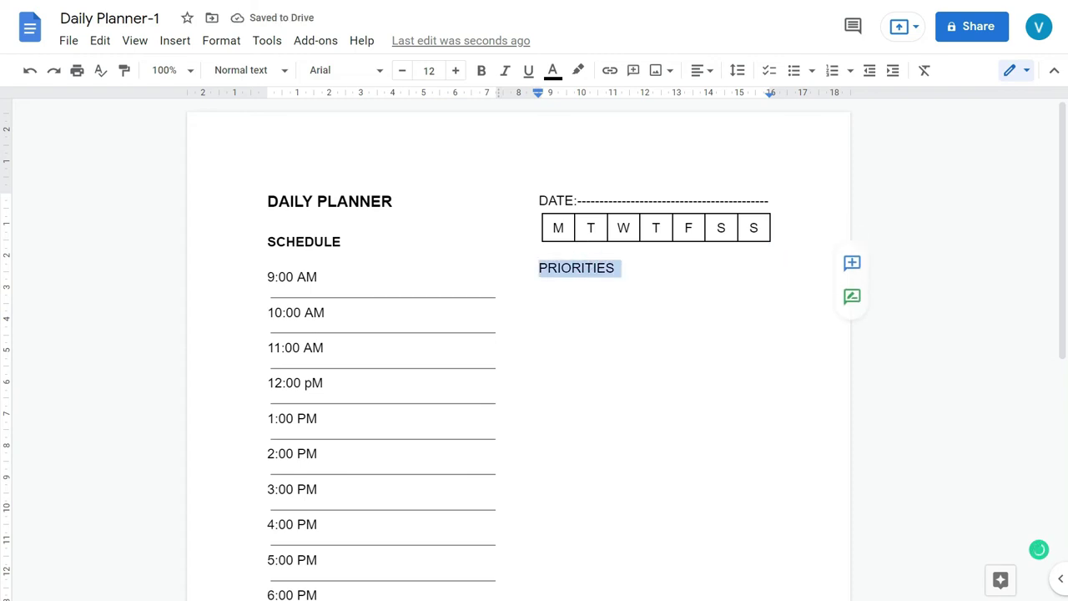
{"action": "left_click", "coordinate": [481, 72]}
{"action": "left_click", "coordinate": [625, 272]}
Start a checklist below the PRIORITIES heading, leaving one blank line, and insert a horizontal line beneath its first checkbox.
{"action": "key", "text": "Return"}
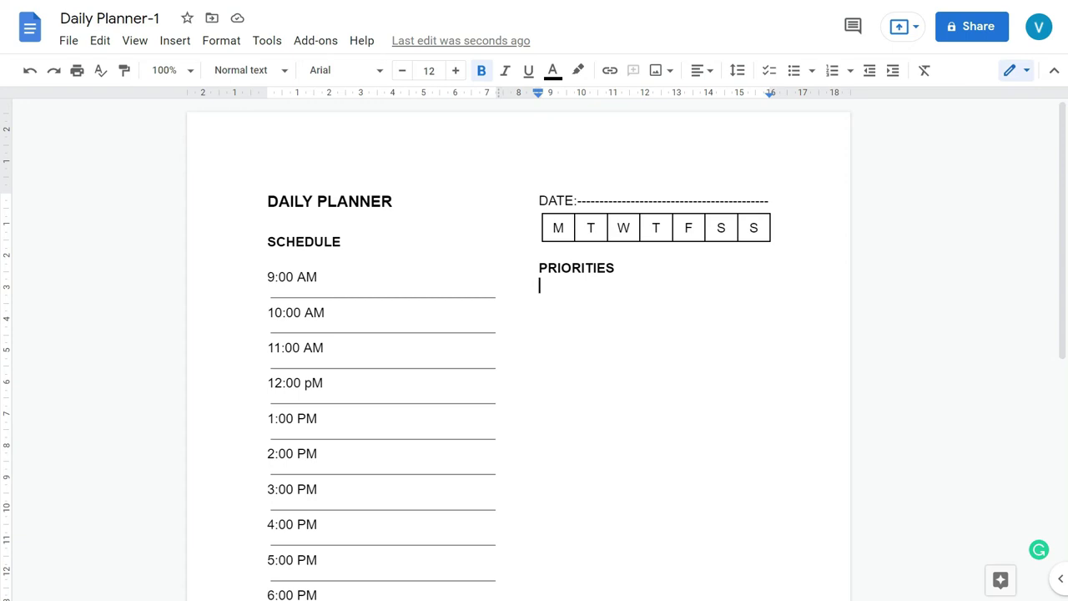
{"action": "key", "text": "Return"}
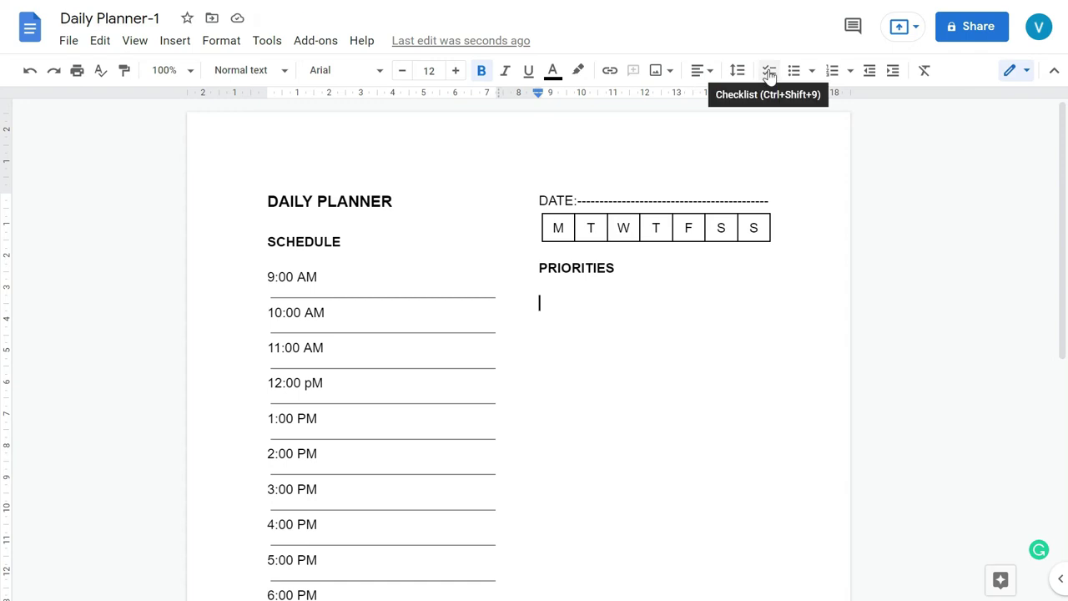
{"action": "left_click", "coordinate": [770, 74]}
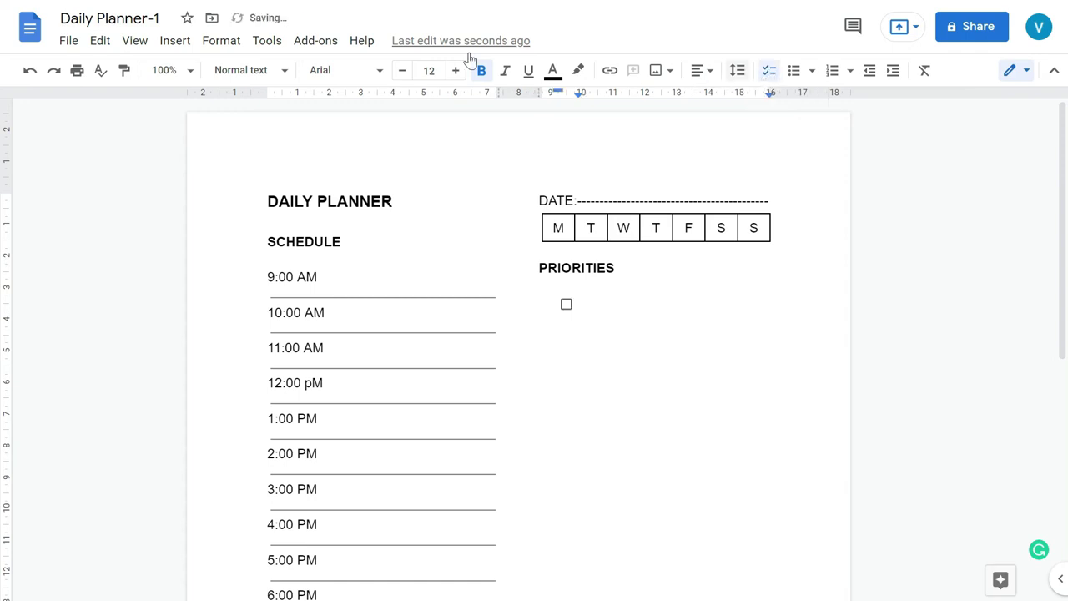
{"action": "left_click", "coordinate": [182, 42]}
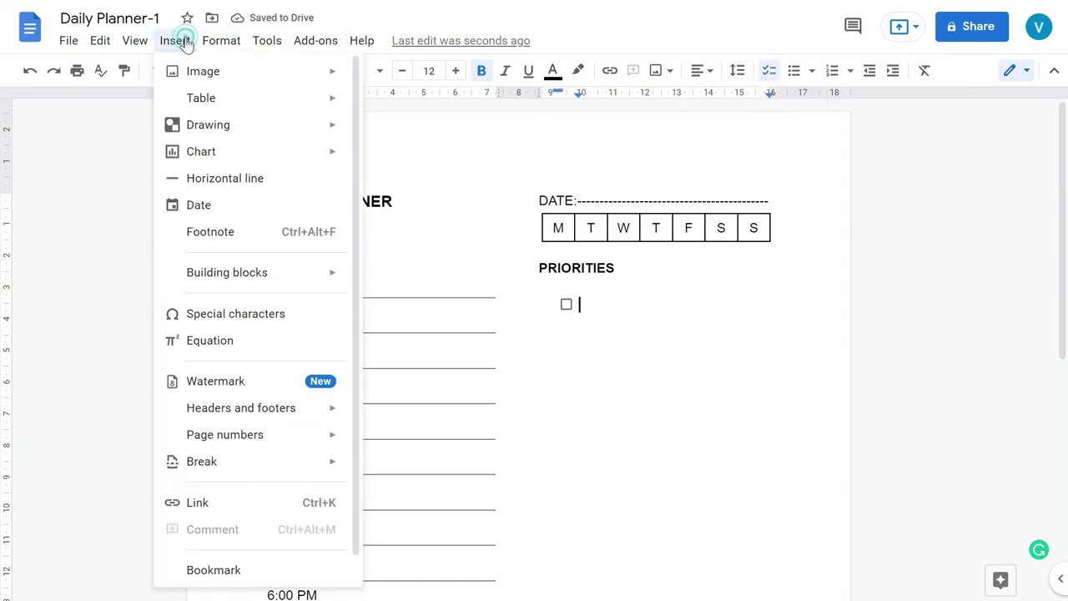
{"action": "left_click", "coordinate": [210, 179]}
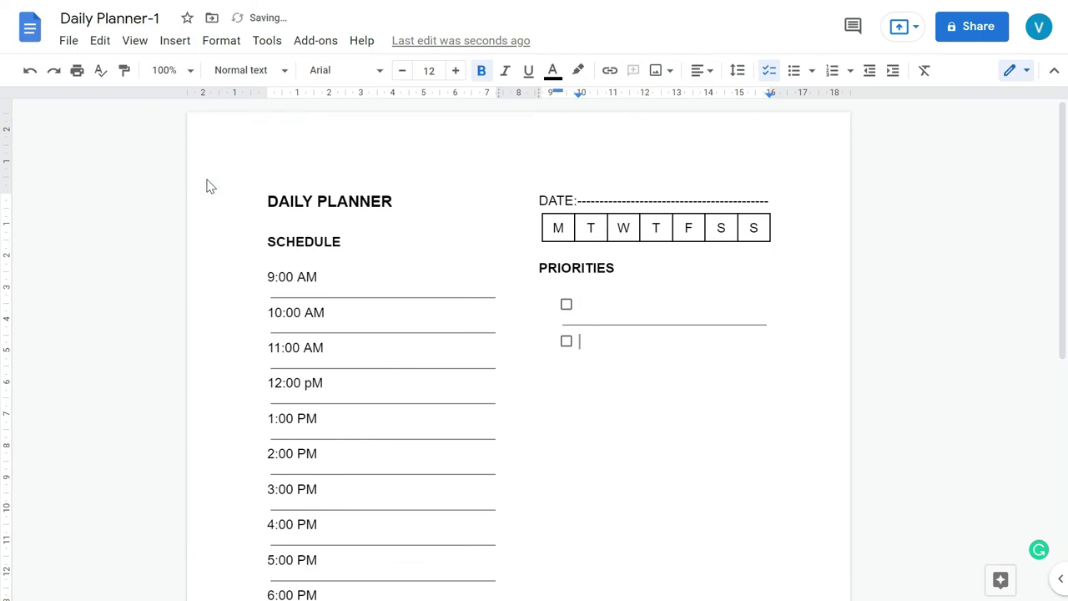
Repeat the checkbox and horizontal line until PRIORITIES has three lined rows, and end the checklist below the third.
{"action": "key", "text": "ctrl+y"}
{"action": "key", "text": "ctrl+y"}
{"action": "key", "text": "BackSpace"}
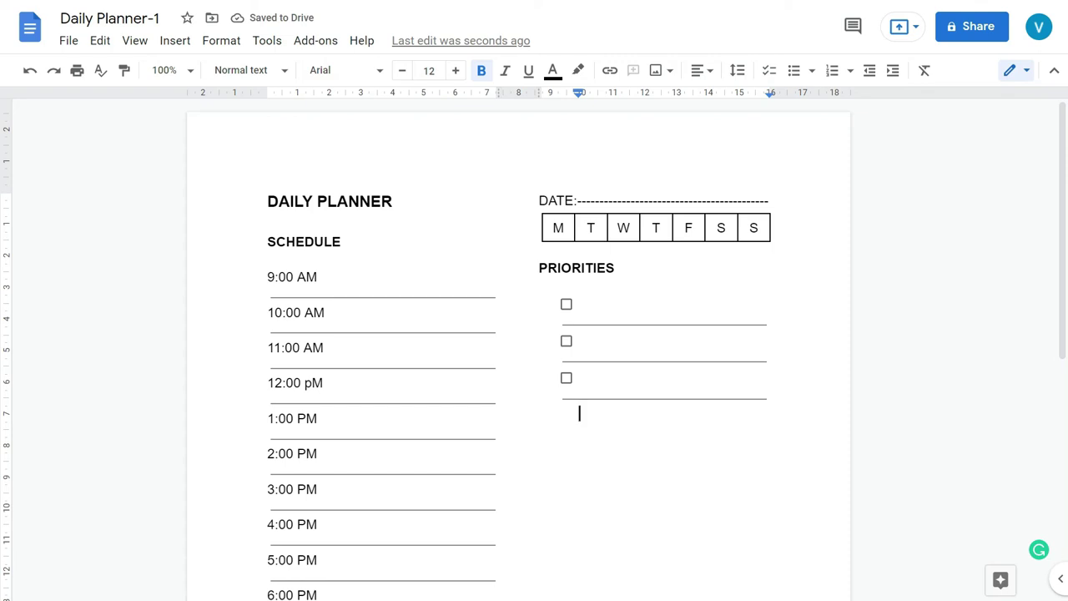
Remove the indent of the three PRIORITIES checkbox rows and their lines so they start at the column's left edge.
{"action": "left_click_drag", "start_coordinate": [579, 413], "coordinate": [577, 304]}
{"action": "left_click_drag", "start_coordinate": [579, 95], "coordinate": [538, 95]}
{"action": "left_click", "coordinate": [566, 200]}
{"action": "left_click_drag", "start_coordinate": [579, 408], "coordinate": [584, 302]}
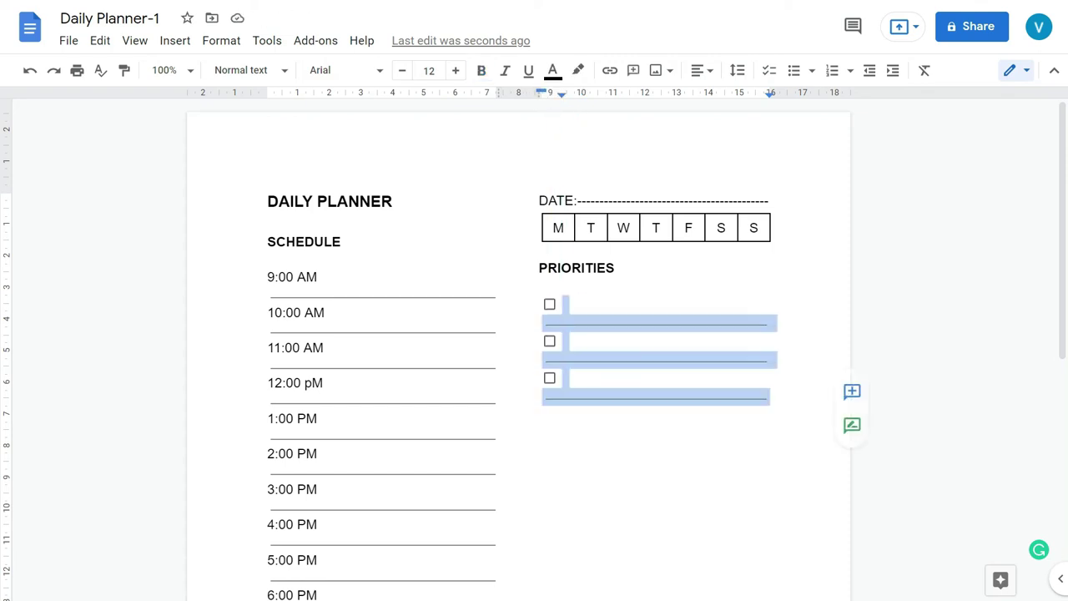
{"action": "left_click_drag", "start_coordinate": [563, 92], "coordinate": [539, 93]}
Add the bold heading TODO LIST below the priorities checklist, leaving one blank line above it.
{"action": "left_click", "coordinate": [579, 417]}
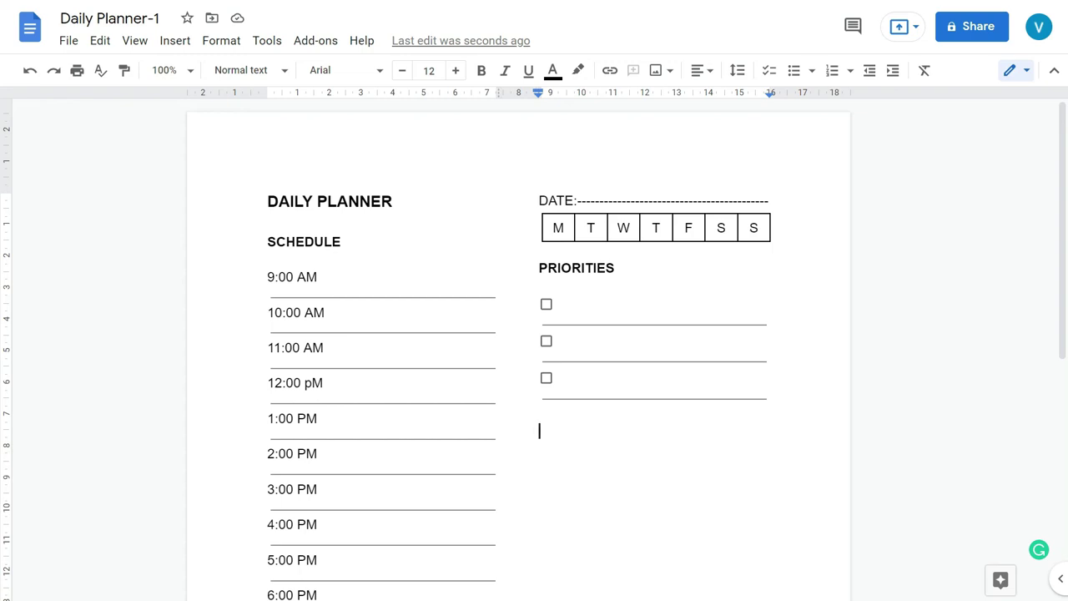
{"action": "type", "text": "TODO LIST"}
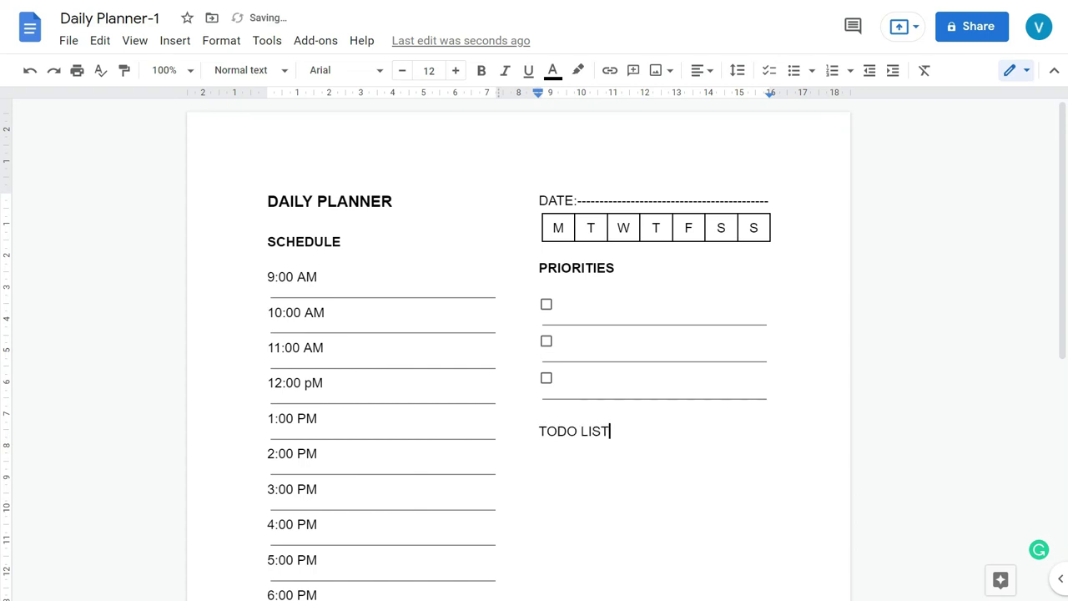
{"action": "key", "text": "shift+Home"}
{"action": "left_click", "coordinate": [480, 69]}
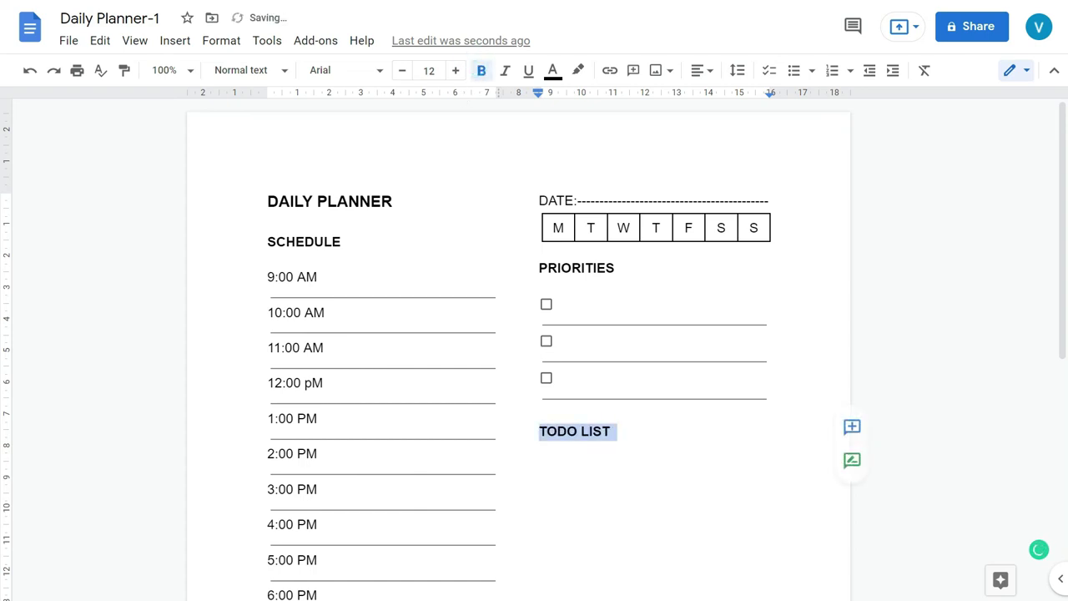
{"action": "key", "text": "End"}
{"action": "key", "text": "Return"}
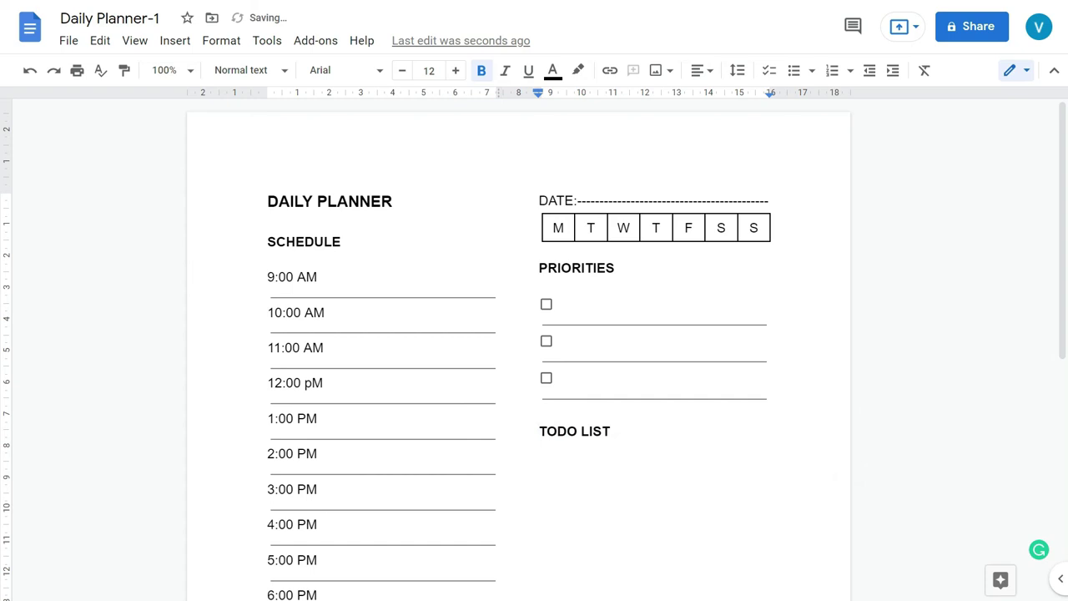
Start an unindented checklist one blank line below TODO LIST, with a horizontal line under its first checkbox.
{"action": "key", "text": "Return"}
{"action": "left_click", "coordinate": [767, 72]}
{"action": "left_click", "coordinate": [558, 92]}
{"action": "mouse_move", "coordinate": [557, 90]}
{"action": "left_mouse_down"}
{"action": "mouse_move", "coordinate": [516, 98]}
{"action": "mouse_move", "coordinate": [539, 95]}
{"action": "left_mouse_up"}
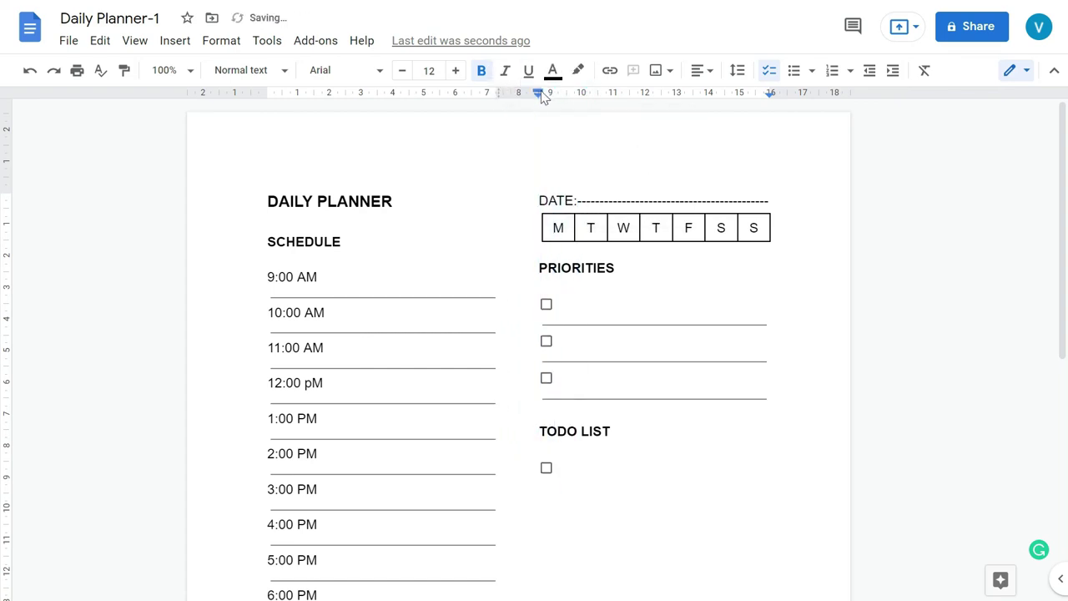
{"action": "left_click", "coordinate": [169, 43]}
{"action": "left_click", "coordinate": [191, 177]}
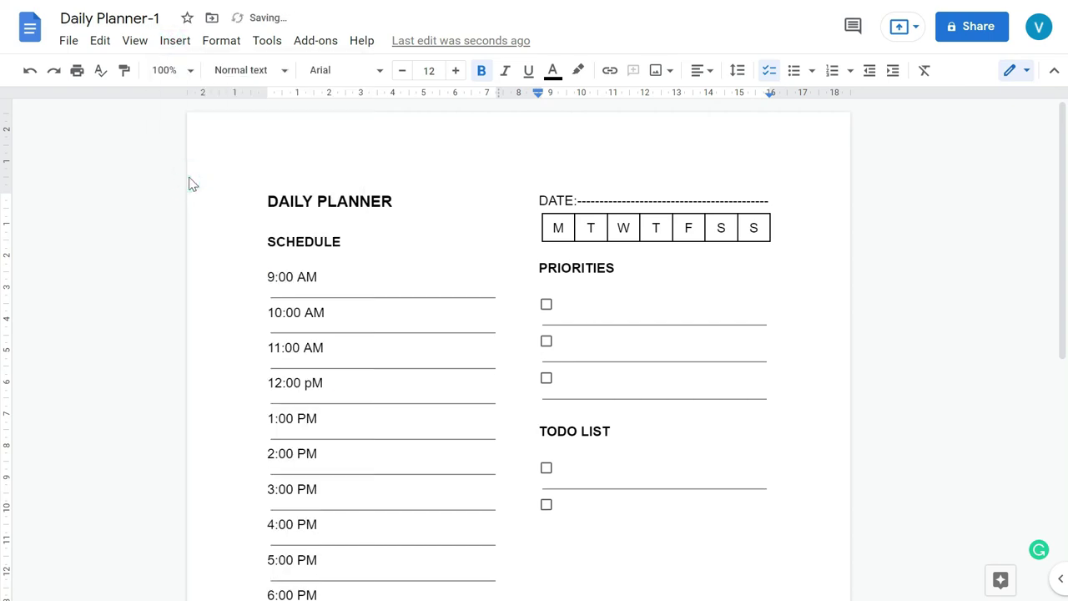
Repeat the checkbox and horizontal line until TODO LIST has ten lined rows, and end the checklist below them.
{"action": "key", "text": "ctrl+y"}
{"action": "key", "text": "ctrl+y"}
{"action": "key", "text": "ctrl+y"}
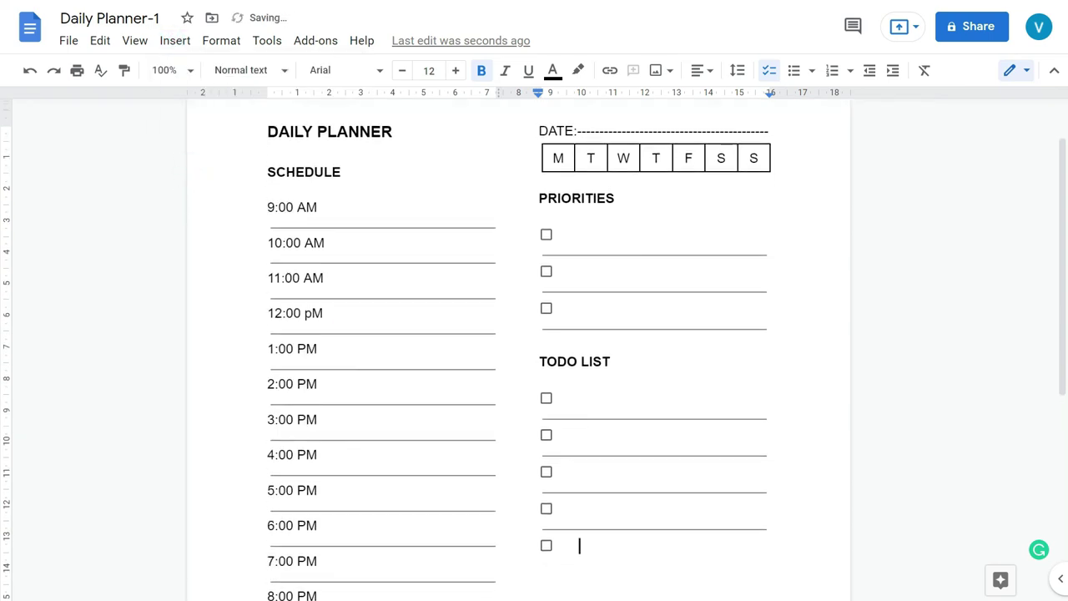
{"action": "scroll", "coordinate": [518, 349], "scroll_direction": "down", "scroll_amount": 2}
{"action": "key", "text": "ctrl+y"}
{"action": "key", "text": "ctrl+y"}
{"action": "key", "text": "ctrl+y"}
{"action": "key", "text": "ctrl+y"}
{"action": "key", "text": "ctrl+y"}
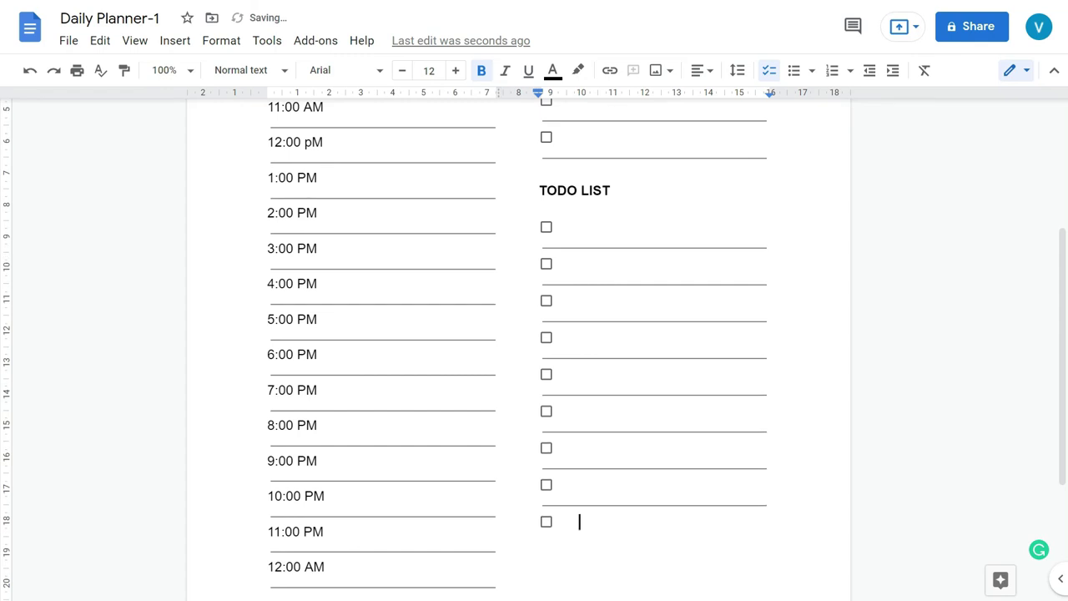
{"action": "scroll", "coordinate": [519, 348], "scroll_direction": "down", "scroll_amount": 3}
{"action": "key", "text": "ctrl+y"}
{"action": "key", "text": "BackSpace"}
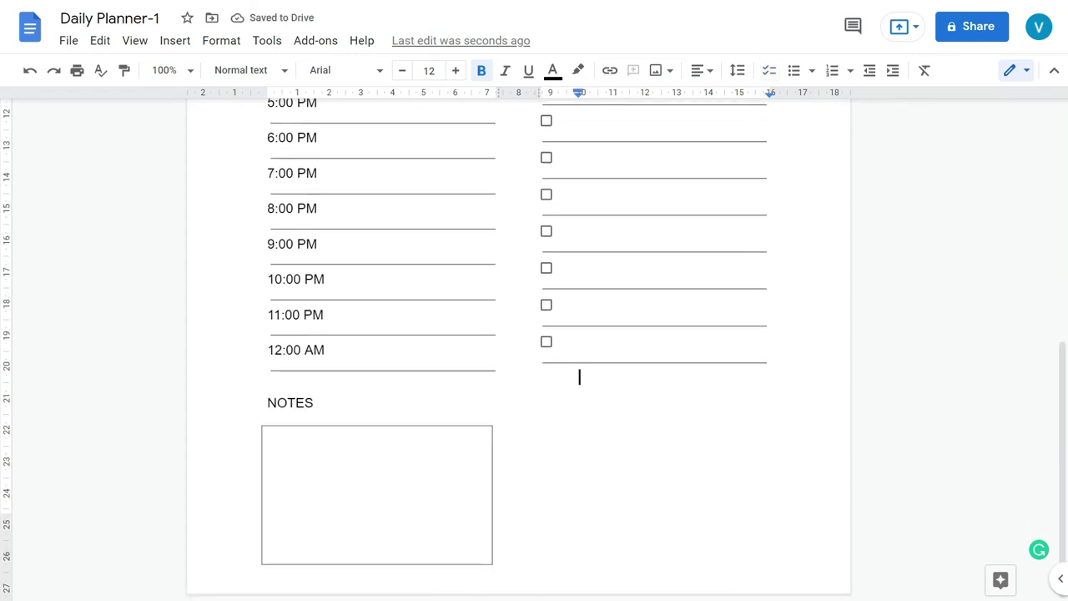
Center the SCHEDULE, PRIORITIES and TODO LIST headings within their columns.
{"action": "scroll", "coordinate": [518, 349], "scroll_direction": "up", "scroll_amount": 5}
{"action": "triple_click", "coordinate": [304, 241]}
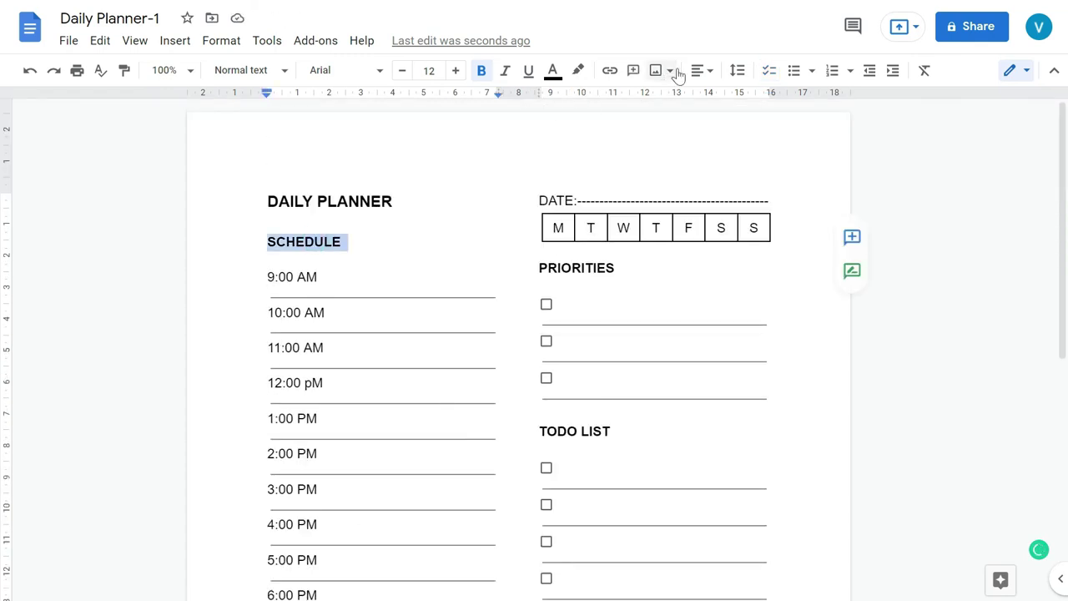
{"action": "left_click", "coordinate": [658, 102]}
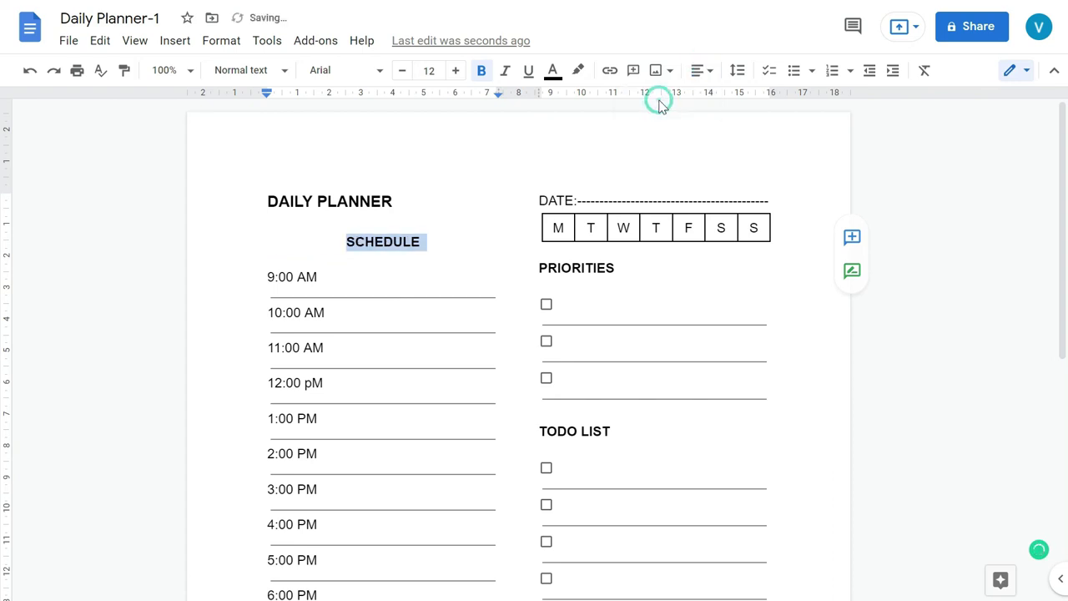
{"action": "left_click", "coordinate": [773, 251]}
{"action": "double_click", "coordinate": [589, 267]}
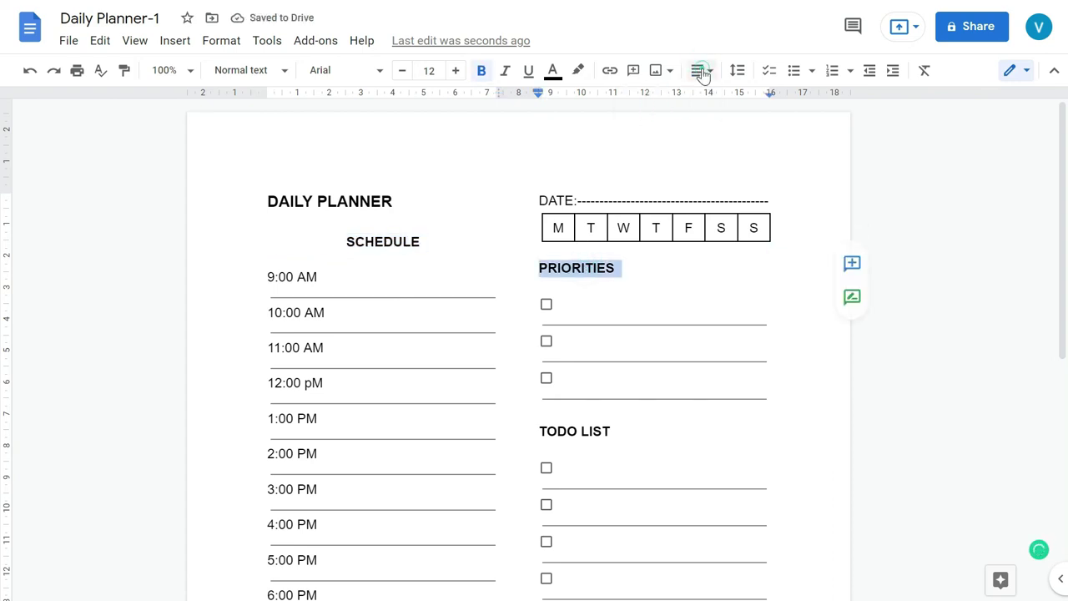
{"action": "left_click", "coordinate": [701, 70]}
{"action": "left_click", "coordinate": [659, 101]}
{"action": "triple_click", "coordinate": [576, 432]}
{"action": "left_click", "coordinate": [701, 70]}
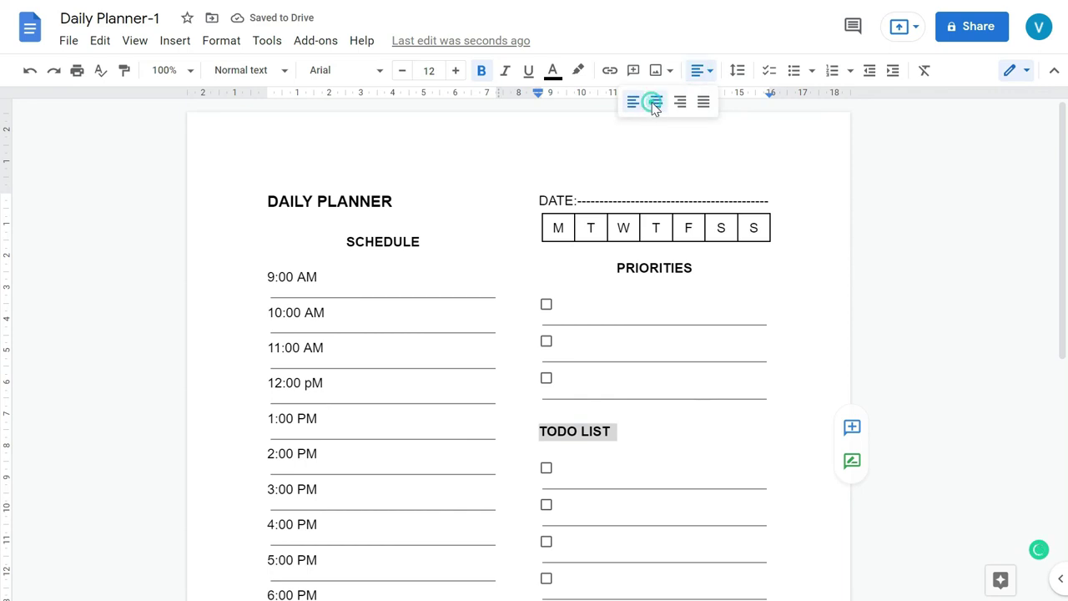
{"action": "left_click", "coordinate": [658, 101]}
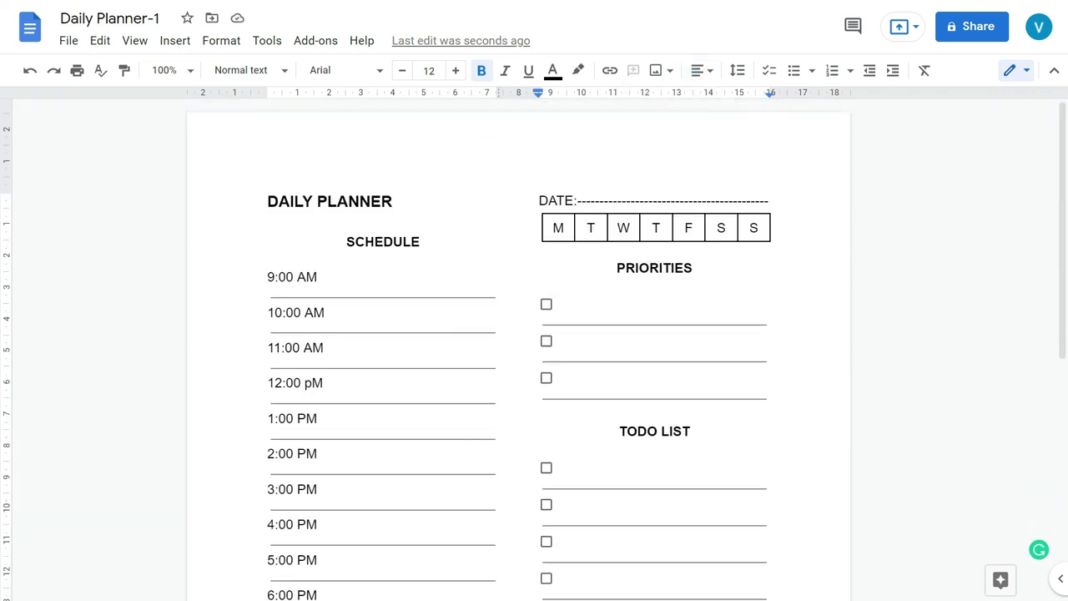
Make the NOTES heading below the schedule bold.
{"action": "scroll", "coordinate": [292, 401], "scroll_direction": "down", "scroll_amount": 5}
{"action": "triple_click", "coordinate": [292, 402]}
{"action": "left_click", "coordinate": [481, 72]}
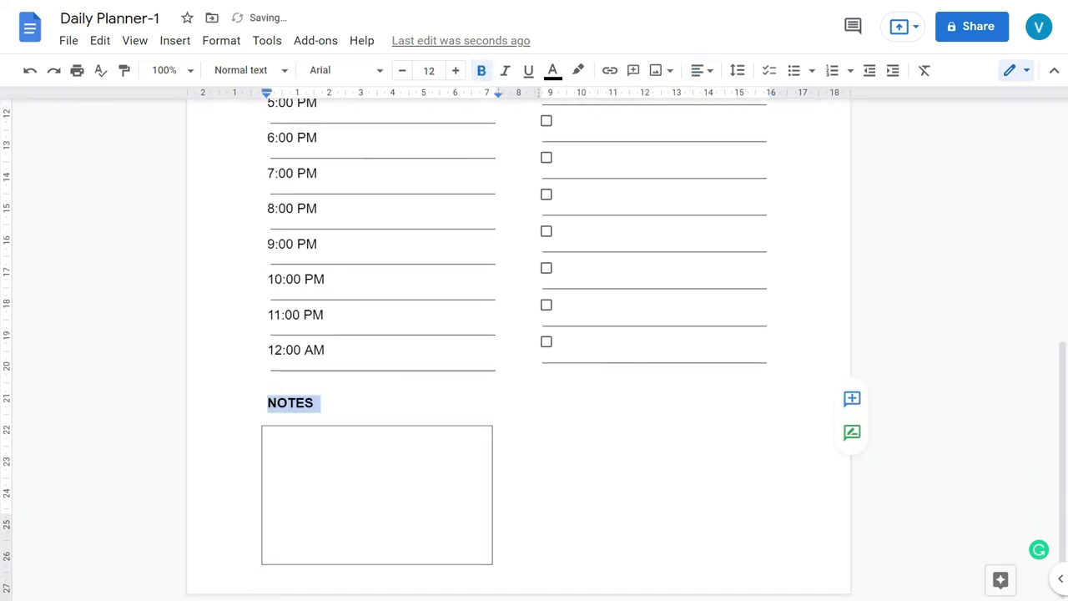
Add the bold heading OTHERS at the column's left edge below the to-do checklist, with a blank line beneath it.
{"action": "left_click", "coordinate": [579, 394]}
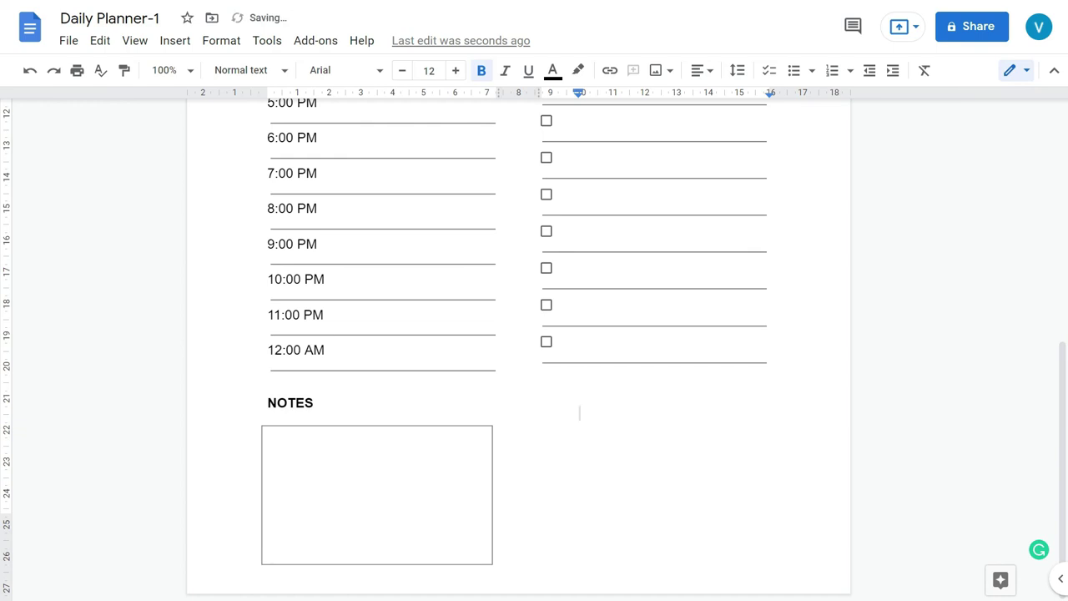
{"action": "left_click_drag", "start_coordinate": [579, 92], "coordinate": [538, 91]}
{"action": "type", "text": "OTHER"}
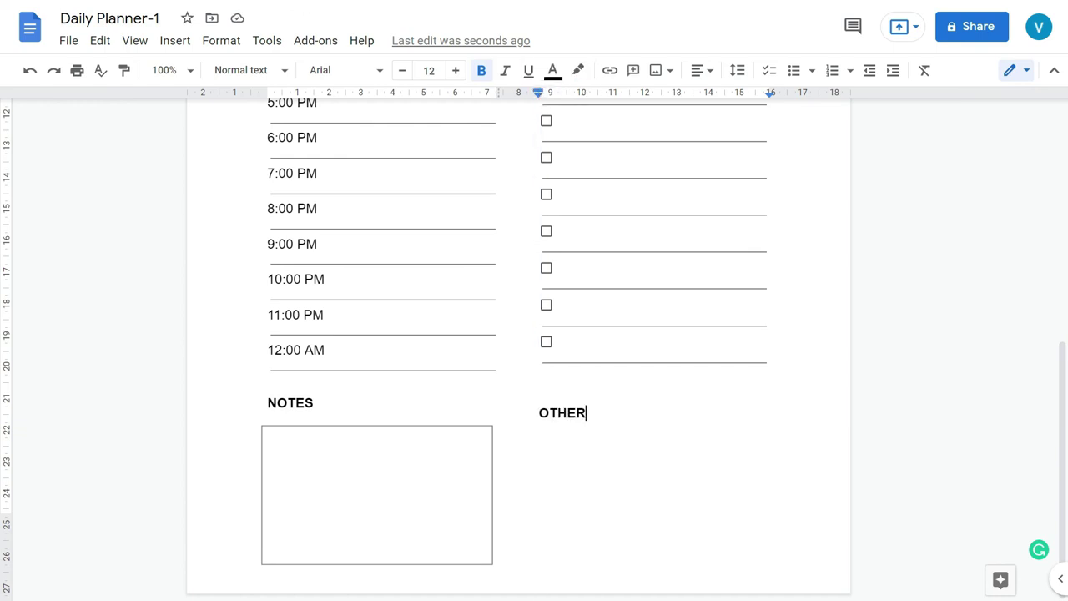
{"action": "type", "text": "S"}
{"action": "key", "text": "Return"}
{"action": "key", "text": "Return"}
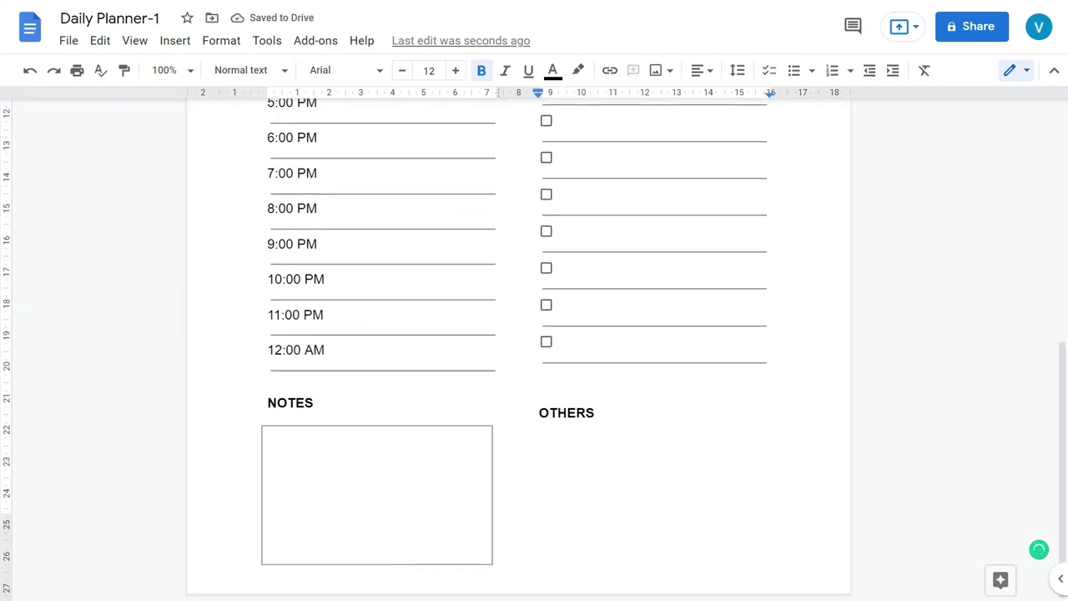
Start a new drawing below the OTHERS heading and draw a rectangle about 11 cm wide and 7.5 cm high.
{"action": "left_click", "coordinate": [174, 40]}
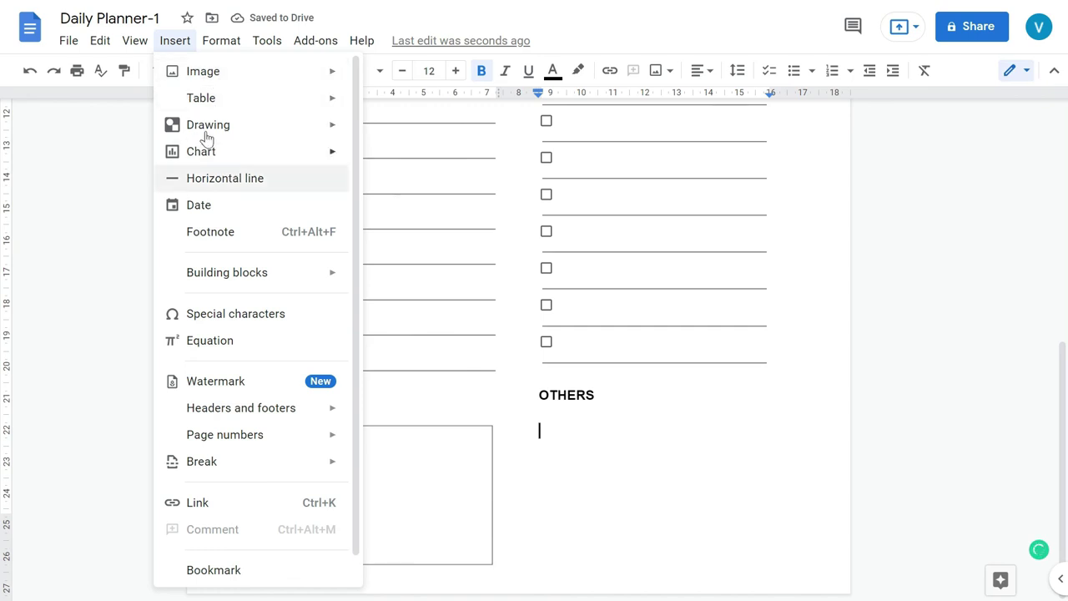
{"action": "mouse_move", "coordinate": [345, 131]}
{"action": "left_click", "coordinate": [382, 136]}
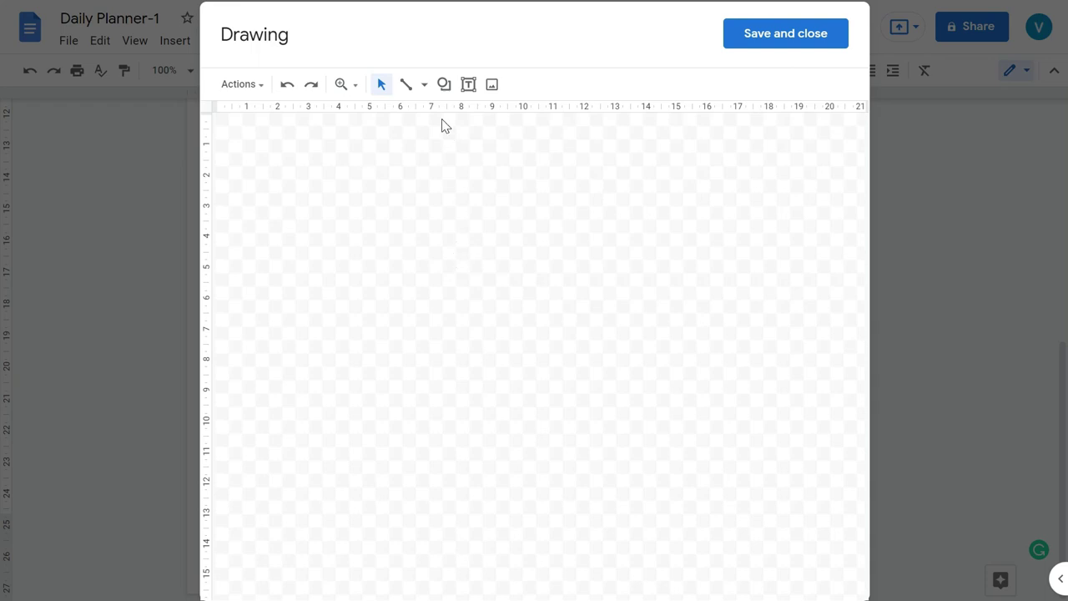
{"action": "left_click", "coordinate": [444, 84]}
{"action": "mouse_move", "coordinate": [482, 120]}
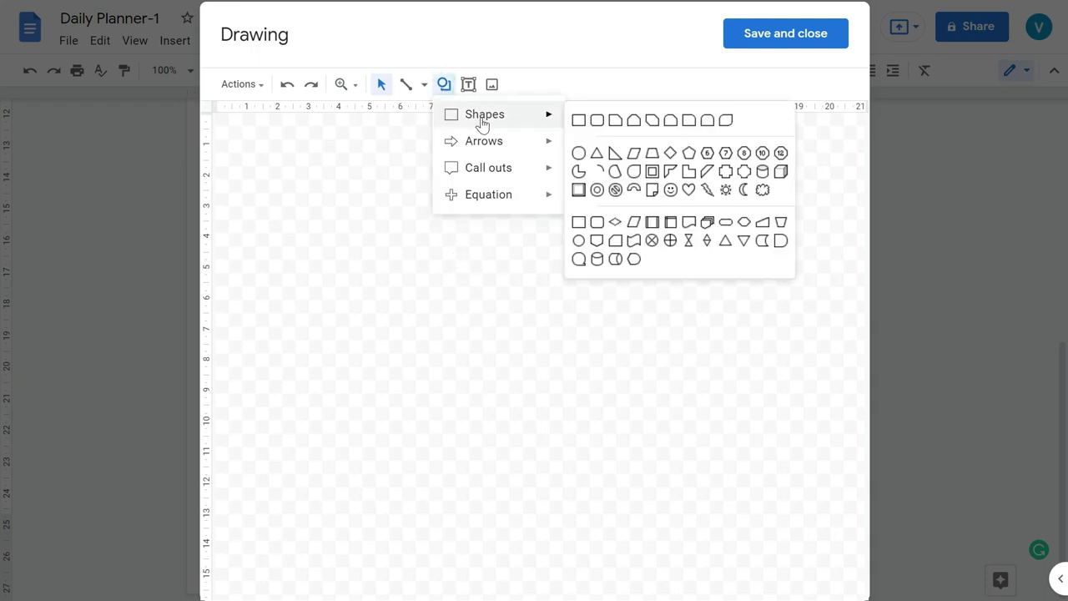
{"action": "left_click", "coordinate": [579, 122]}
{"action": "left_click_drag", "start_coordinate": [409, 235], "coordinate": [754, 463]}
Fill the rectangle with white and save the drawing into the document.
{"action": "left_click", "coordinate": [615, 377]}
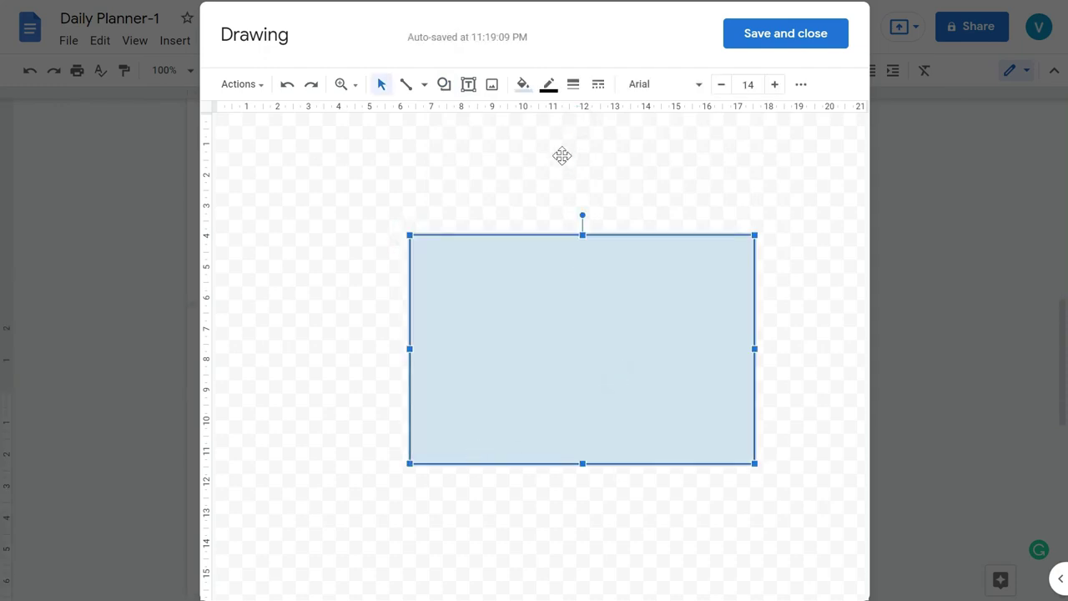
{"action": "left_click", "coordinate": [526, 86]}
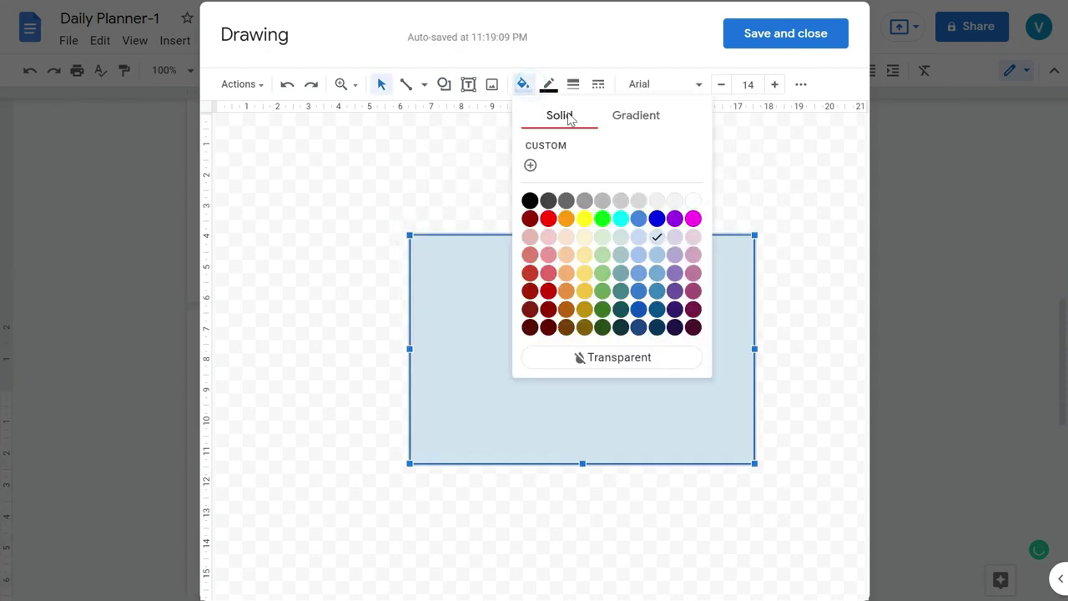
{"action": "left_click", "coordinate": [692, 202]}
{"action": "left_click", "coordinate": [774, 35]}
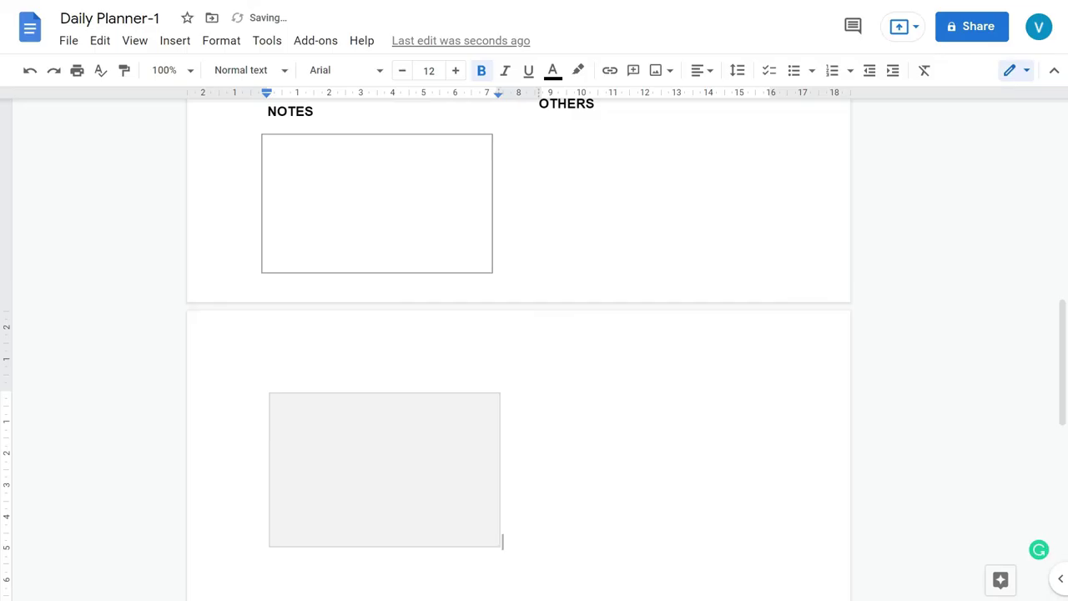
Move the inserted rectangle into the second column beside the NOTES box and remove the blank line above OTHERS.
{"action": "left_click", "coordinate": [376, 529]}
{"action": "mouse_move", "coordinate": [376, 528]}
{"action": "left_mouse_down"}
{"action": "mouse_move", "coordinate": [498, 327]}
{"action": "mouse_move", "coordinate": [641, 226]}
{"action": "mouse_move", "coordinate": [644, 284]}
{"action": "mouse_move", "coordinate": [626, 274]}
{"action": "left_mouse_up"}
{"action": "scroll", "coordinate": [627, 273], "scroll_direction": "up", "scroll_amount": 1}
{"action": "left_click", "coordinate": [587, 209]}
{"action": "key", "text": "Delete"}
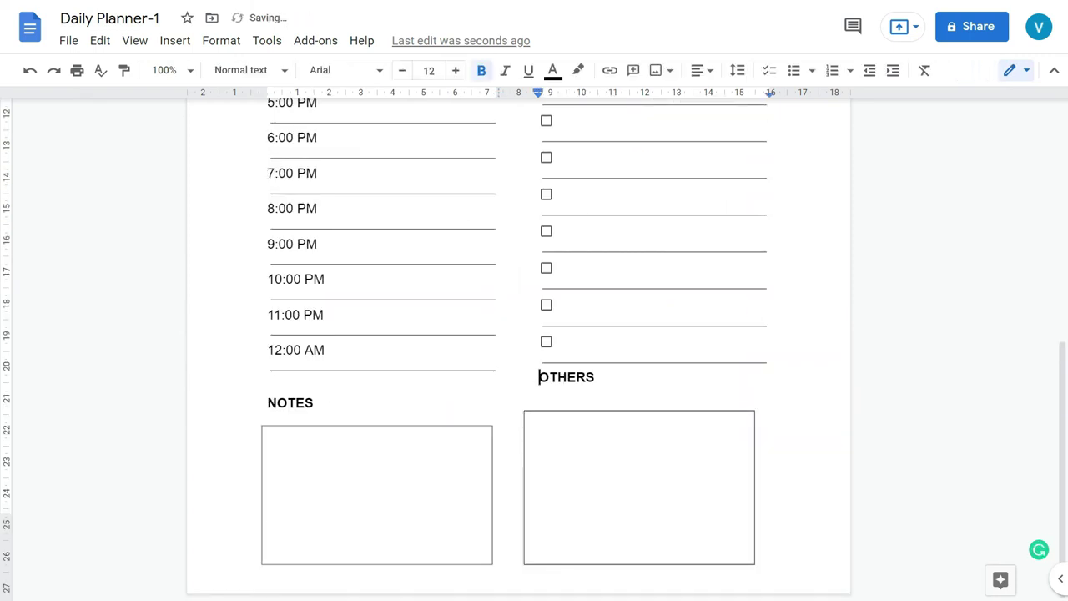
Try removing the blank line above the NOTES heading and undo the deletion.
{"action": "left_click", "coordinate": [269, 386]}
{"action": "key", "text": "Delete"}
{"action": "left_click", "coordinate": [554, 376]}
{"action": "scroll", "coordinate": [556, 380], "scroll_direction": "down", "scroll_amount": 3}
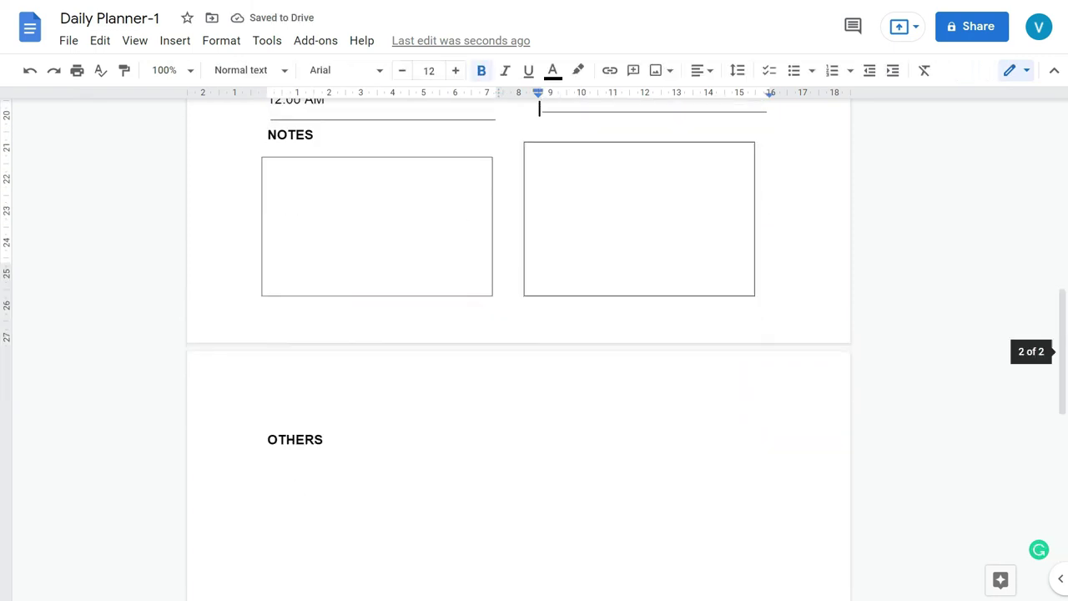
{"action": "scroll", "coordinate": [559, 386], "scroll_direction": "up", "scroll_amount": 2}
{"action": "key", "text": "ctrl+z"}
{"action": "left_click", "coordinate": [539, 375]}
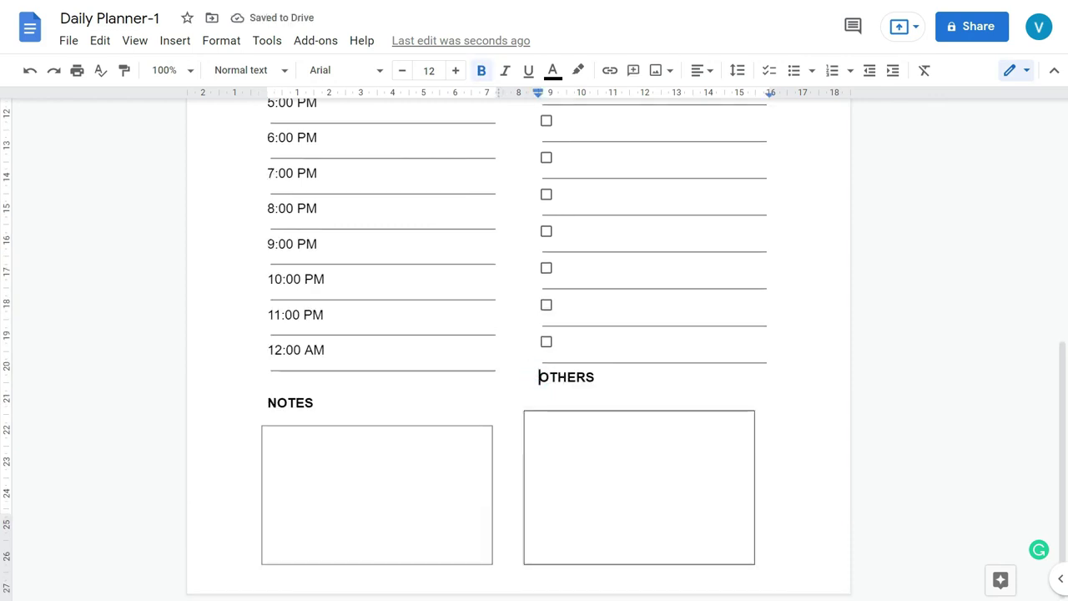
Reduce the font size of the blank line beneath the OTHERS heading to 7.
{"action": "key", "text": "Down"}
{"action": "left_click", "coordinate": [402, 71]}
{"action": "left_click", "coordinate": [402, 71]}
{"action": "left_click", "coordinate": [402, 71]}
{"action": "left_click", "coordinate": [402, 71]}
{"action": "left_click", "coordinate": [402, 71]}
Insert a blank line above the OTHERS heading and reduce its font size to 9.
{"action": "left_click", "coordinate": [539, 377]}
{"action": "key", "text": "Return"}
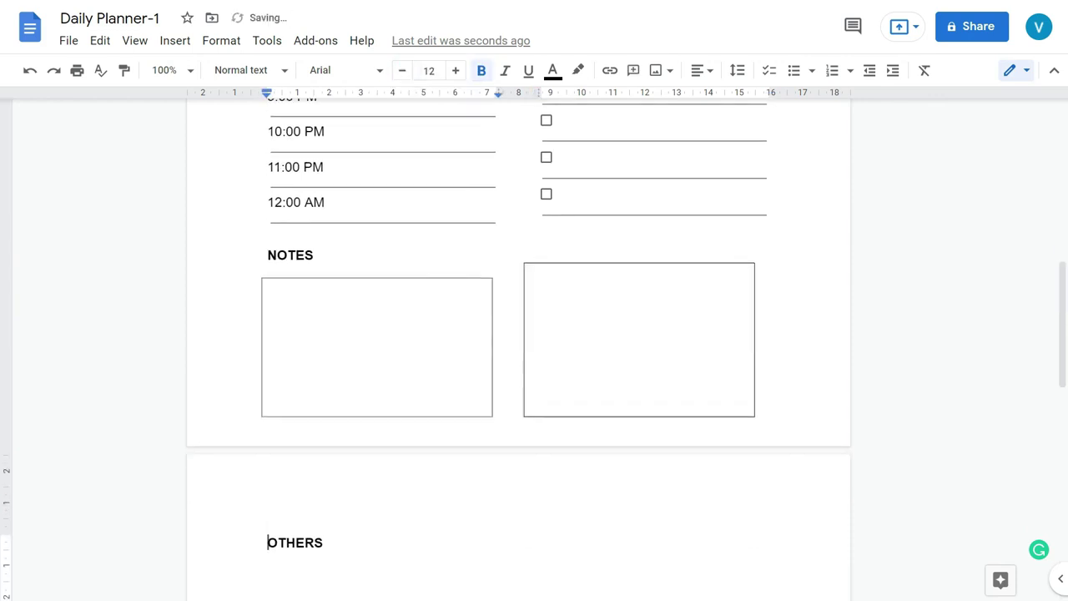
{"action": "key", "text": "ctrl+z"}
{"action": "key", "text": "Return"}
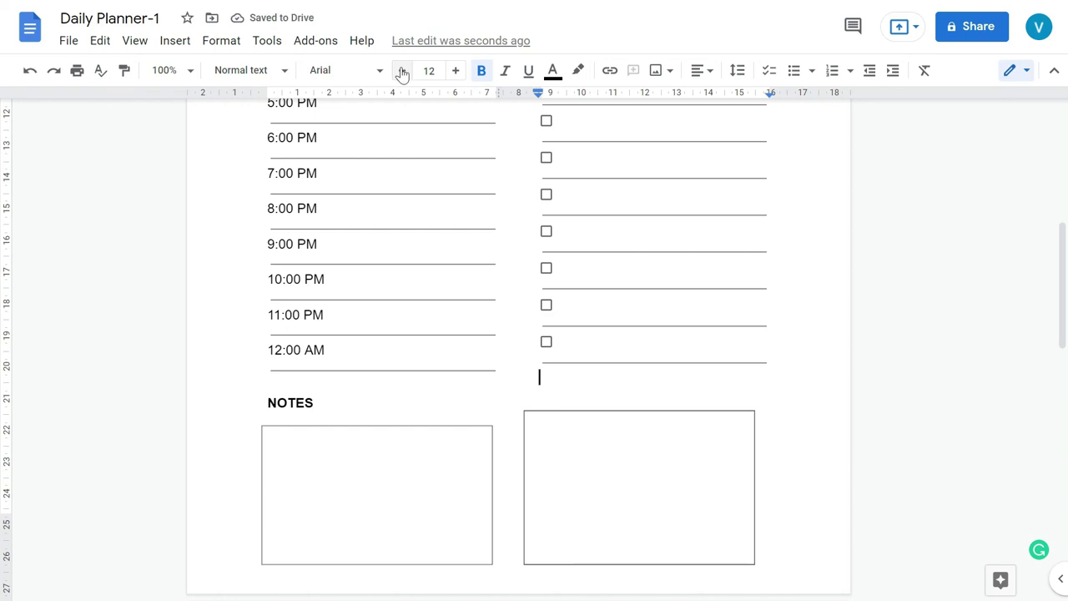
{"action": "left_click", "coordinate": [402, 70]}
{"action": "left_click", "coordinate": [402, 70]}
{"action": "left_click", "coordinate": [402, 70]}
Set the font size of the blank line above the NOTES heading to 11.
{"action": "left_click", "coordinate": [381, 392]}
{"action": "left_click", "coordinate": [402, 71]}
{"action": "left_click", "coordinate": [402, 71]}
{"action": "left_click", "coordinate": [402, 71]}
{"action": "left_click", "coordinate": [402, 71]}
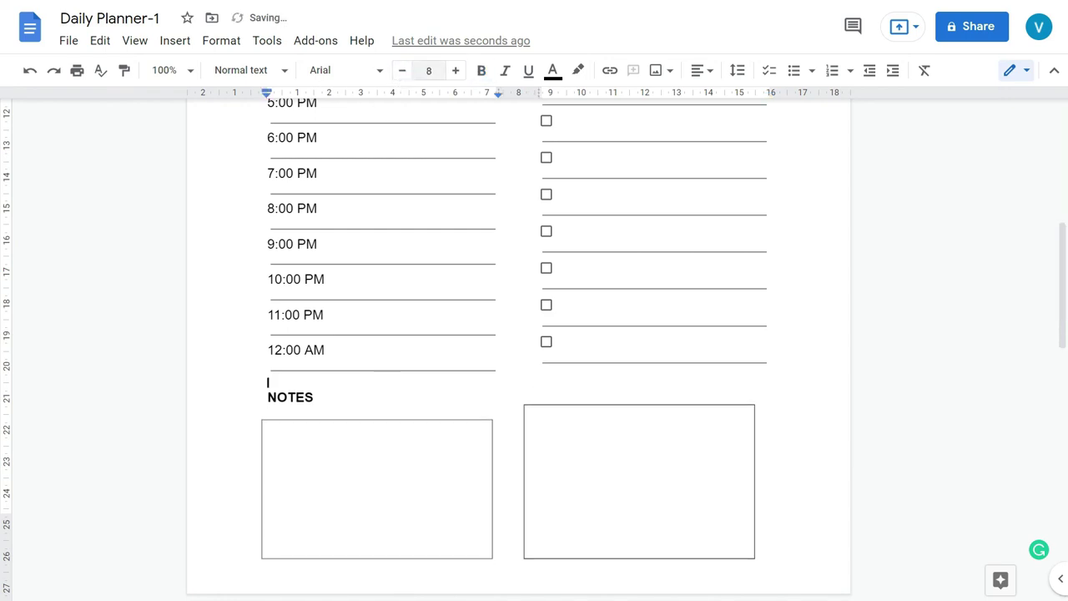
{"action": "left_click", "coordinate": [455, 71]}
{"action": "left_click", "coordinate": [455, 72]}
{"action": "left_click", "coordinate": [455, 70]}
Widen the OTHERS box to the second column's right edge and the NOTES box to the first column's right edge.
{"action": "left_click", "coordinate": [606, 474]}
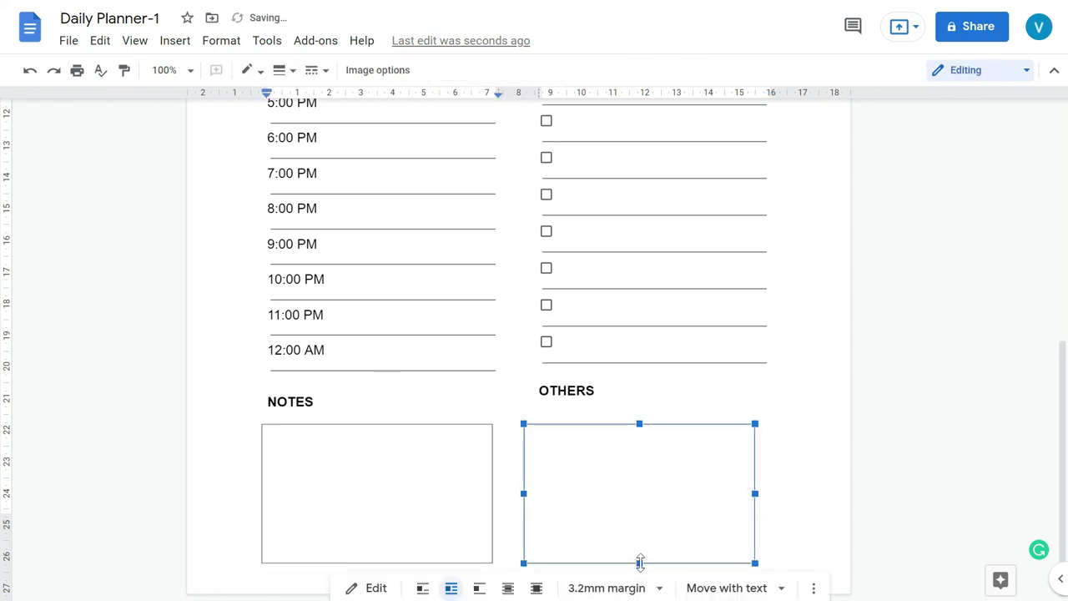
{"action": "left_click_drag", "start_coordinate": [755, 496], "coordinate": [769, 494]}
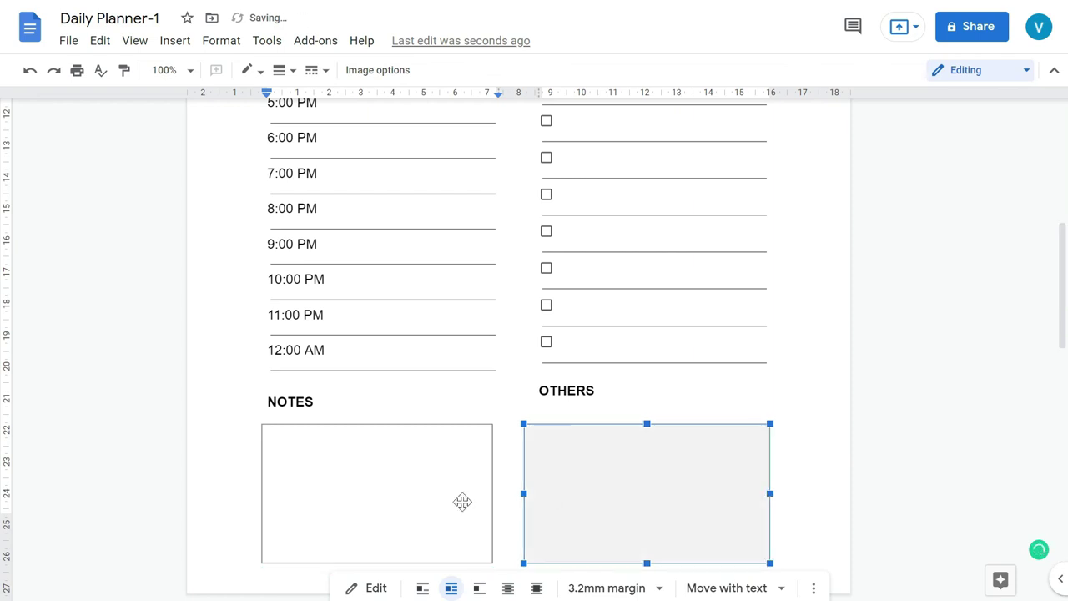
{"action": "left_click", "coordinate": [462, 501]}
{"action": "left_click_drag", "start_coordinate": [493, 494], "coordinate": [499, 494]}
{"action": "left_click", "coordinate": [892, 467]}
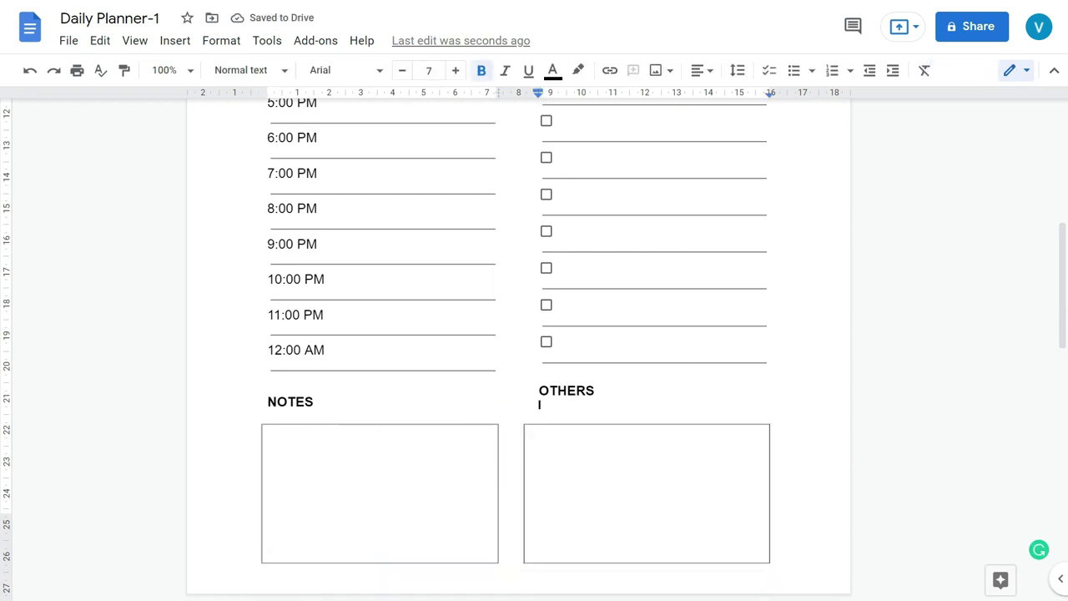
{"action": "left_click", "coordinate": [315, 401]}
{"action": "key", "text": "ctrl+z"}
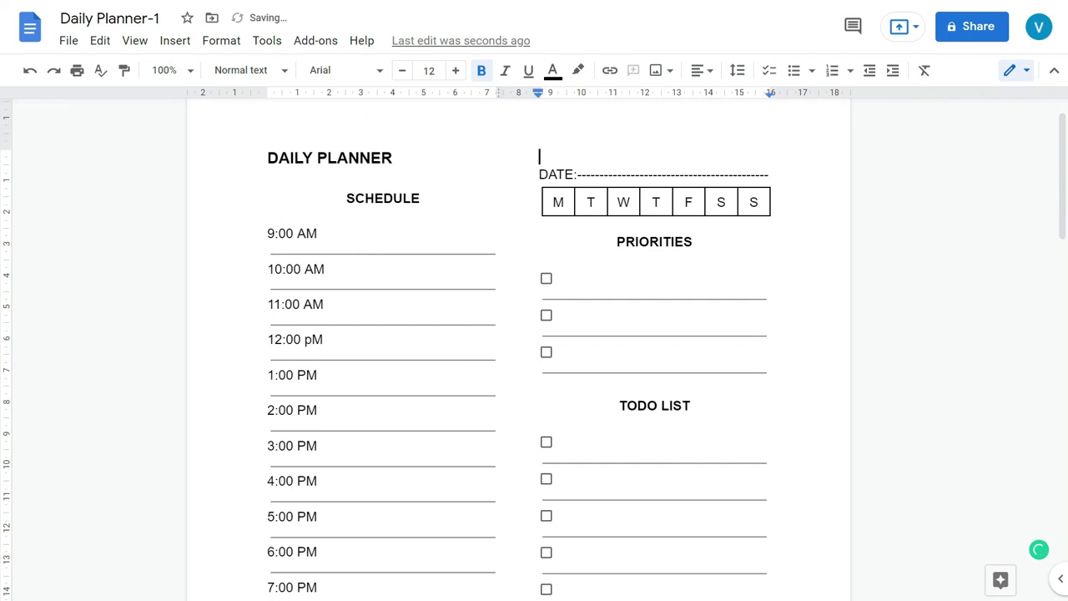
{"action": "key", "text": "ctrl+y"}
Delete the blank line that spills onto the second page so the planner fits on one page.
{"action": "left_click", "coordinate": [718, 295]}
{"action": "key", "text": "Return"}
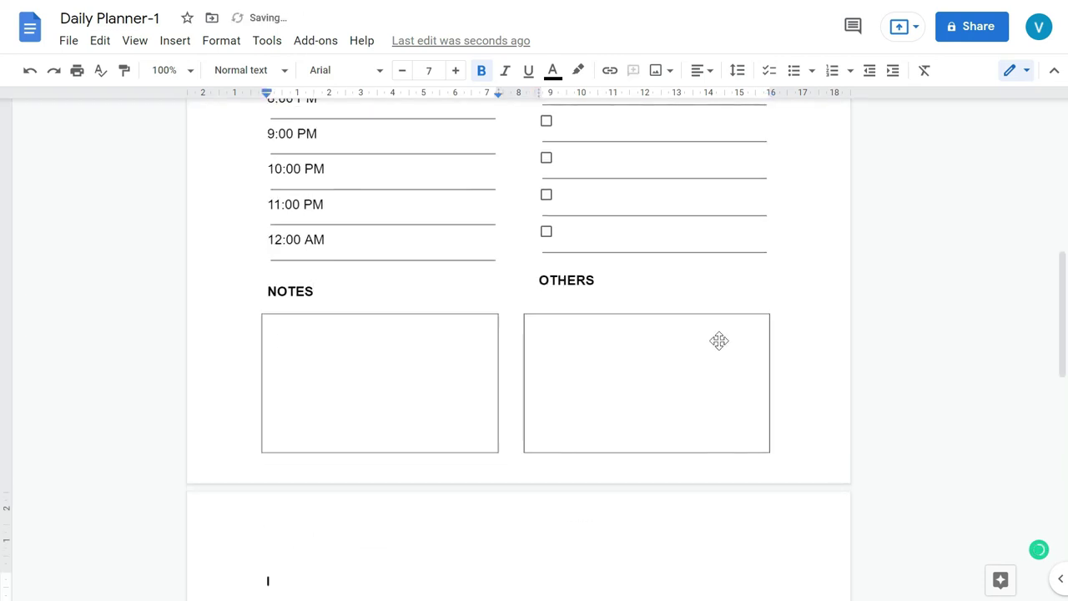
{"action": "key", "text": "BackSpace"}
{"action": "key", "text": "BackSpace"}
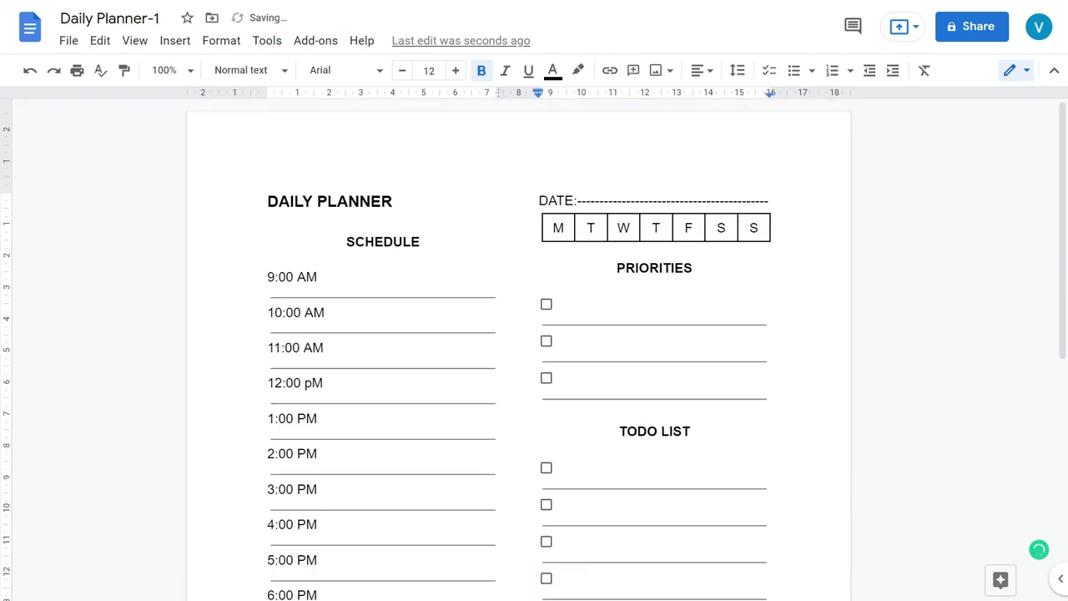
Check the page setup and look over the planner's full layout, from the title down through both columns.
{"action": "left_click", "coordinate": [68, 40]}
{"action": "left_click", "coordinate": [116, 544]}
{"action": "left_click", "coordinate": [581, 493]}
{"action": "scroll", "coordinate": [885, 403], "scroll_direction": "down", "scroll_amount": 5}
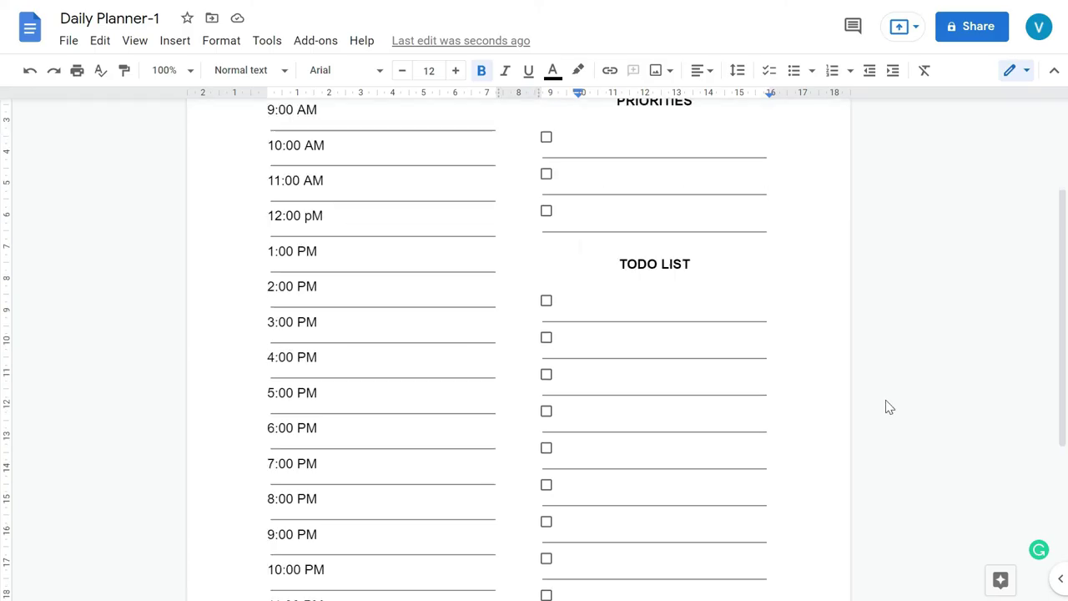
{"action": "scroll", "coordinate": [518, 350], "scroll_direction": "up", "scroll_amount": 5}
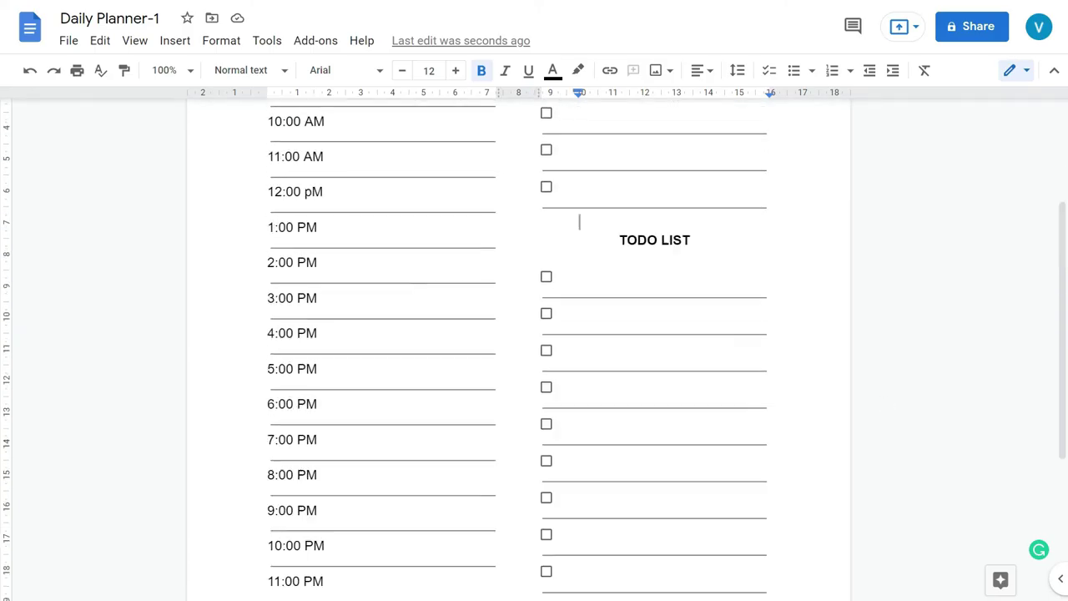
{"action": "scroll", "coordinate": [155, 255], "scroll_direction": "down", "scroll_amount": 5}
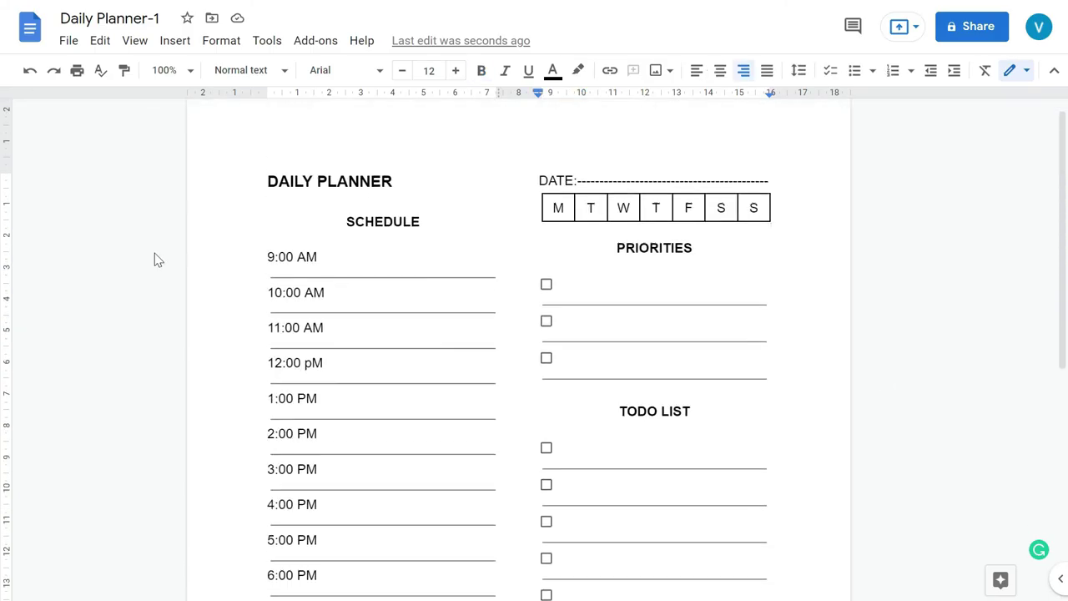
{"action": "scroll", "coordinate": [155, 258], "scroll_direction": "up", "scroll_amount": 5}
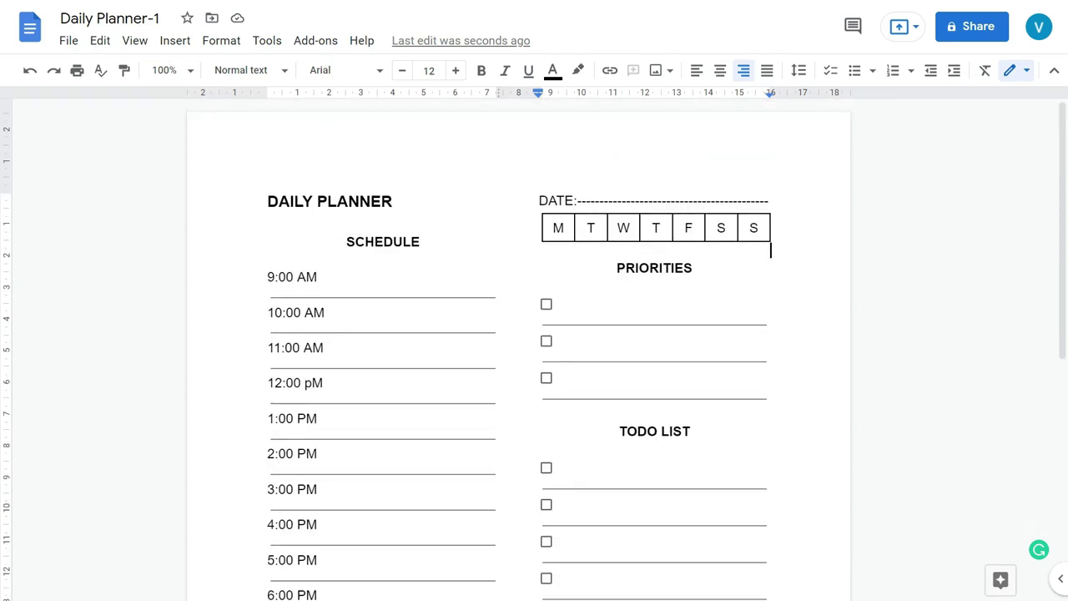
Download the planner as a PDF document and open Daily Planner-1.pdf to review its page.
{"action": "left_click", "coordinate": [70, 42]}
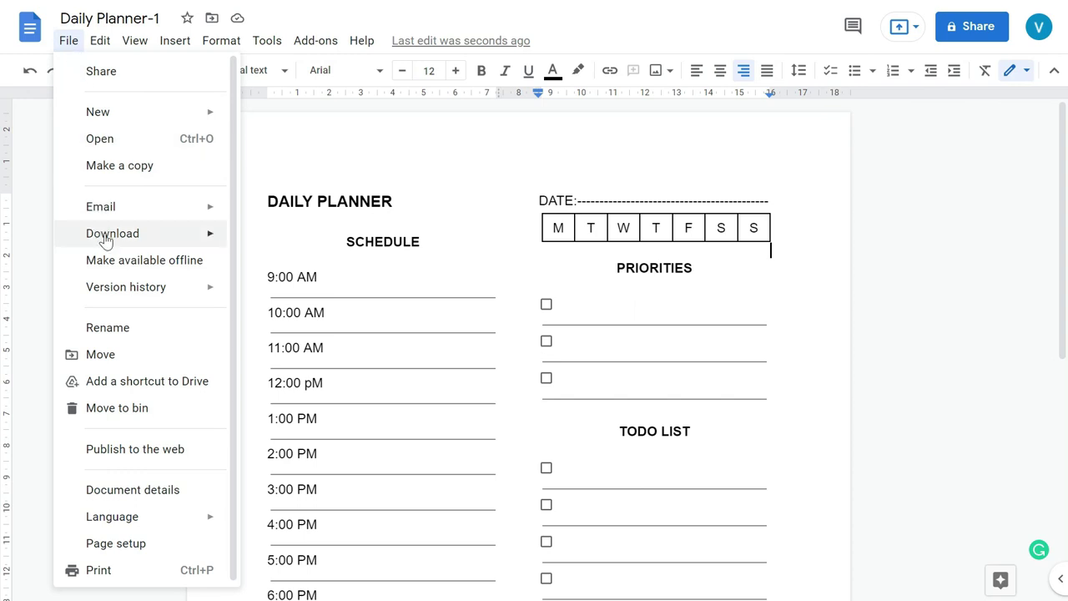
{"action": "mouse_move", "coordinate": [108, 236]}
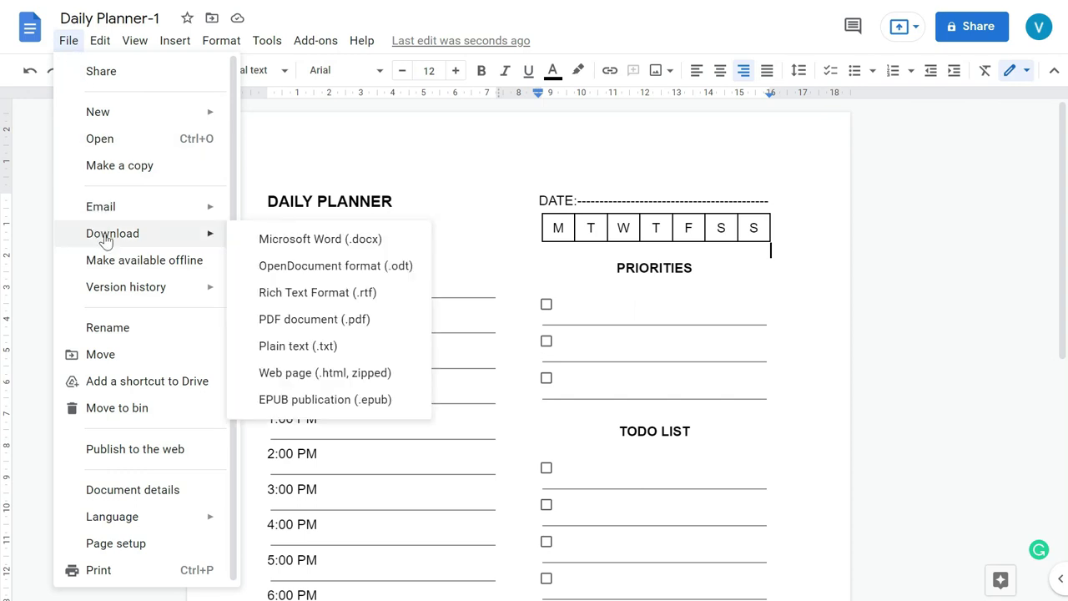
{"action": "left_click", "coordinate": [315, 322]}
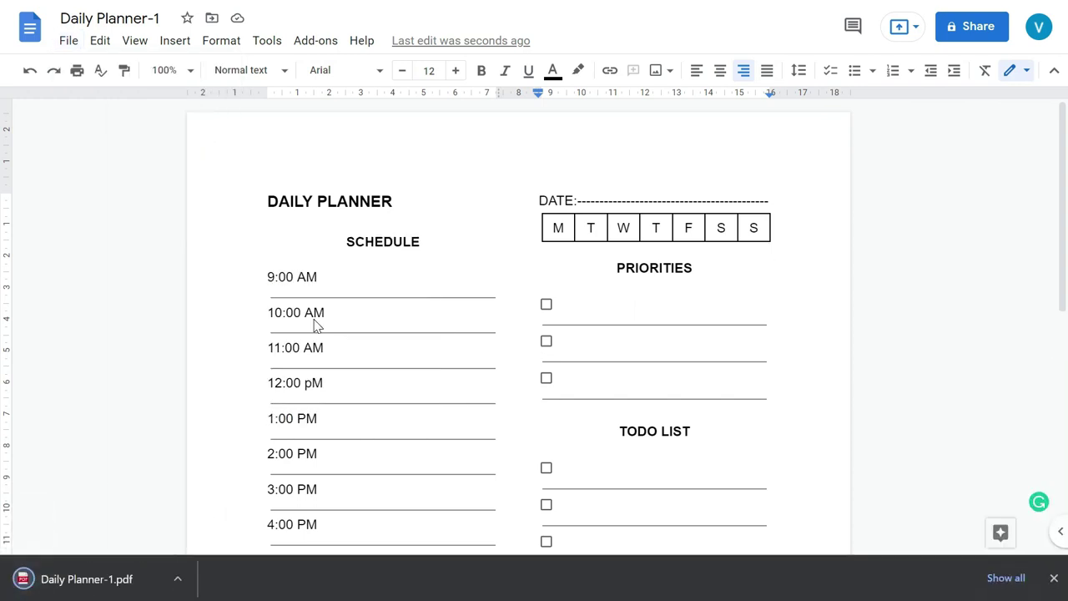
{"action": "left_click", "coordinate": [47, 586]}
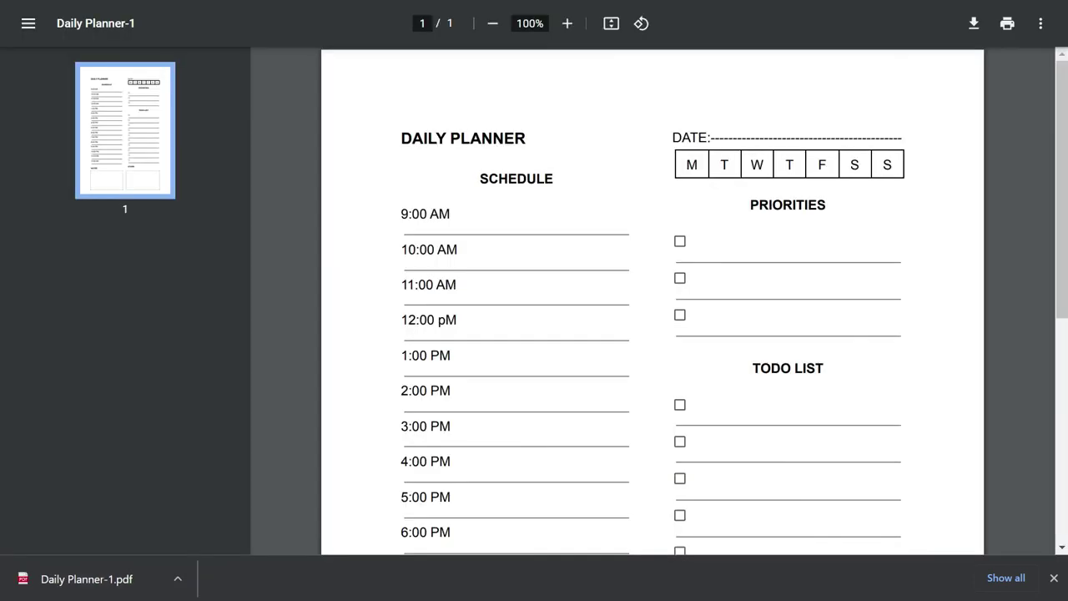
{"action": "scroll", "coordinate": [651, 324], "scroll_direction": "down", "scroll_amount": 5}
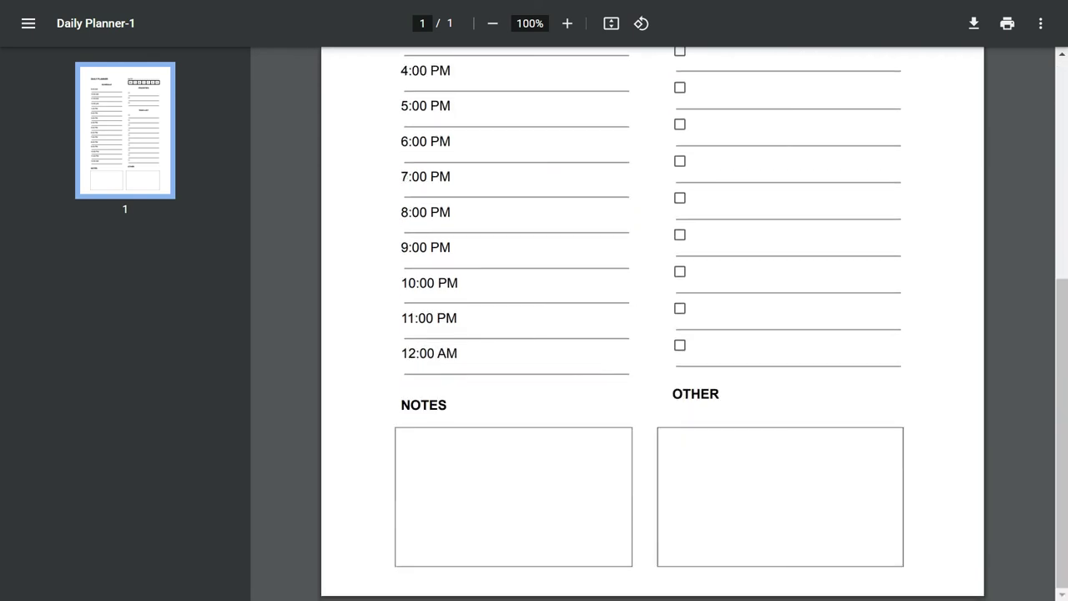
{"action": "scroll", "coordinate": [651, 324], "scroll_direction": "up", "scroll_amount": 5}
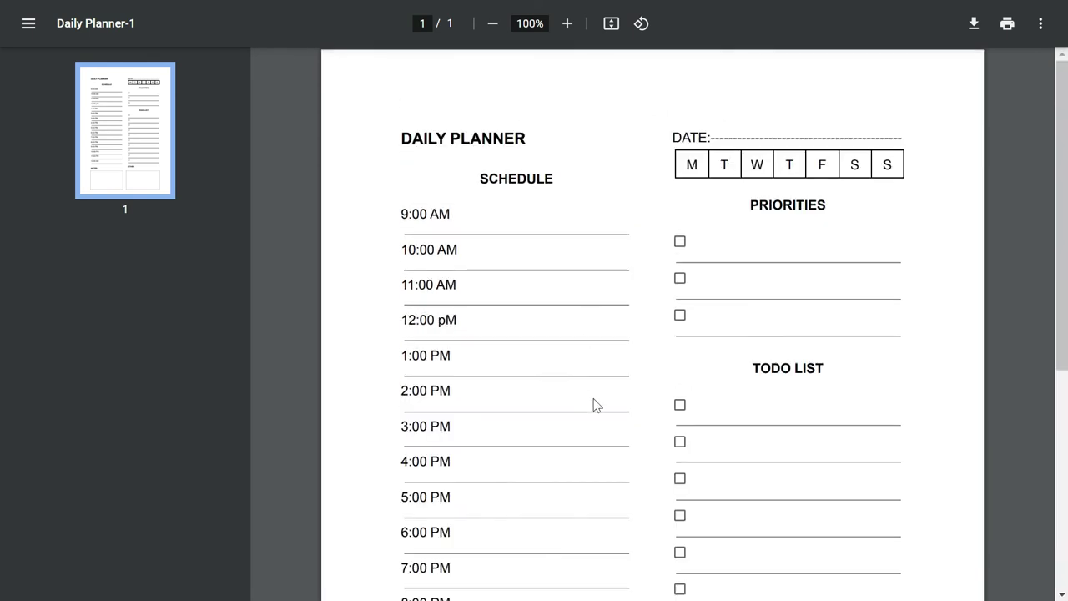
{"action": "scroll", "coordinate": [595, 403], "scroll_direction": "down", "scroll_amount": 4}
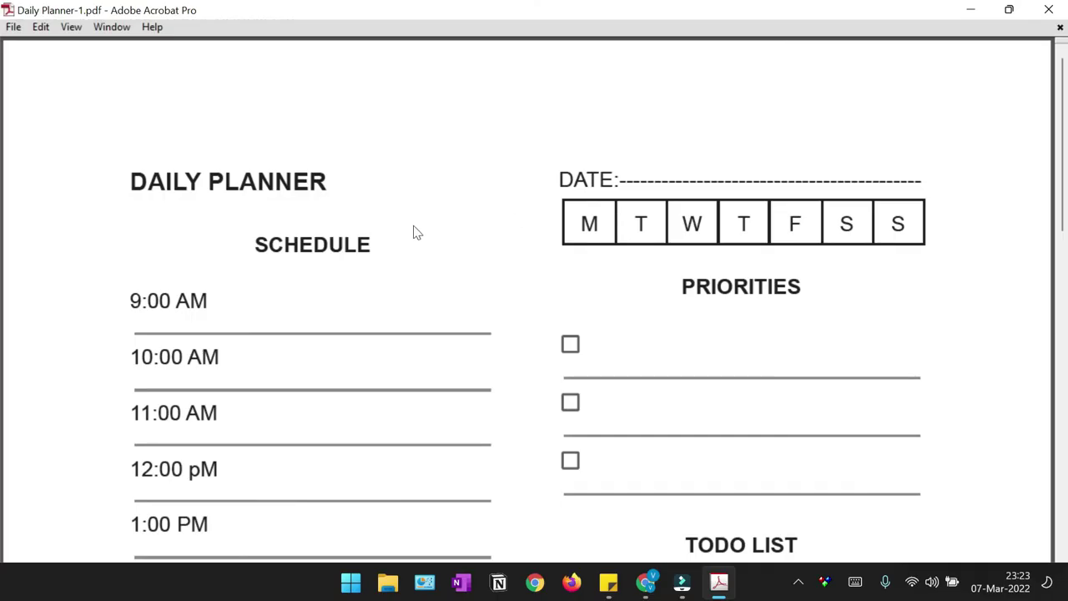